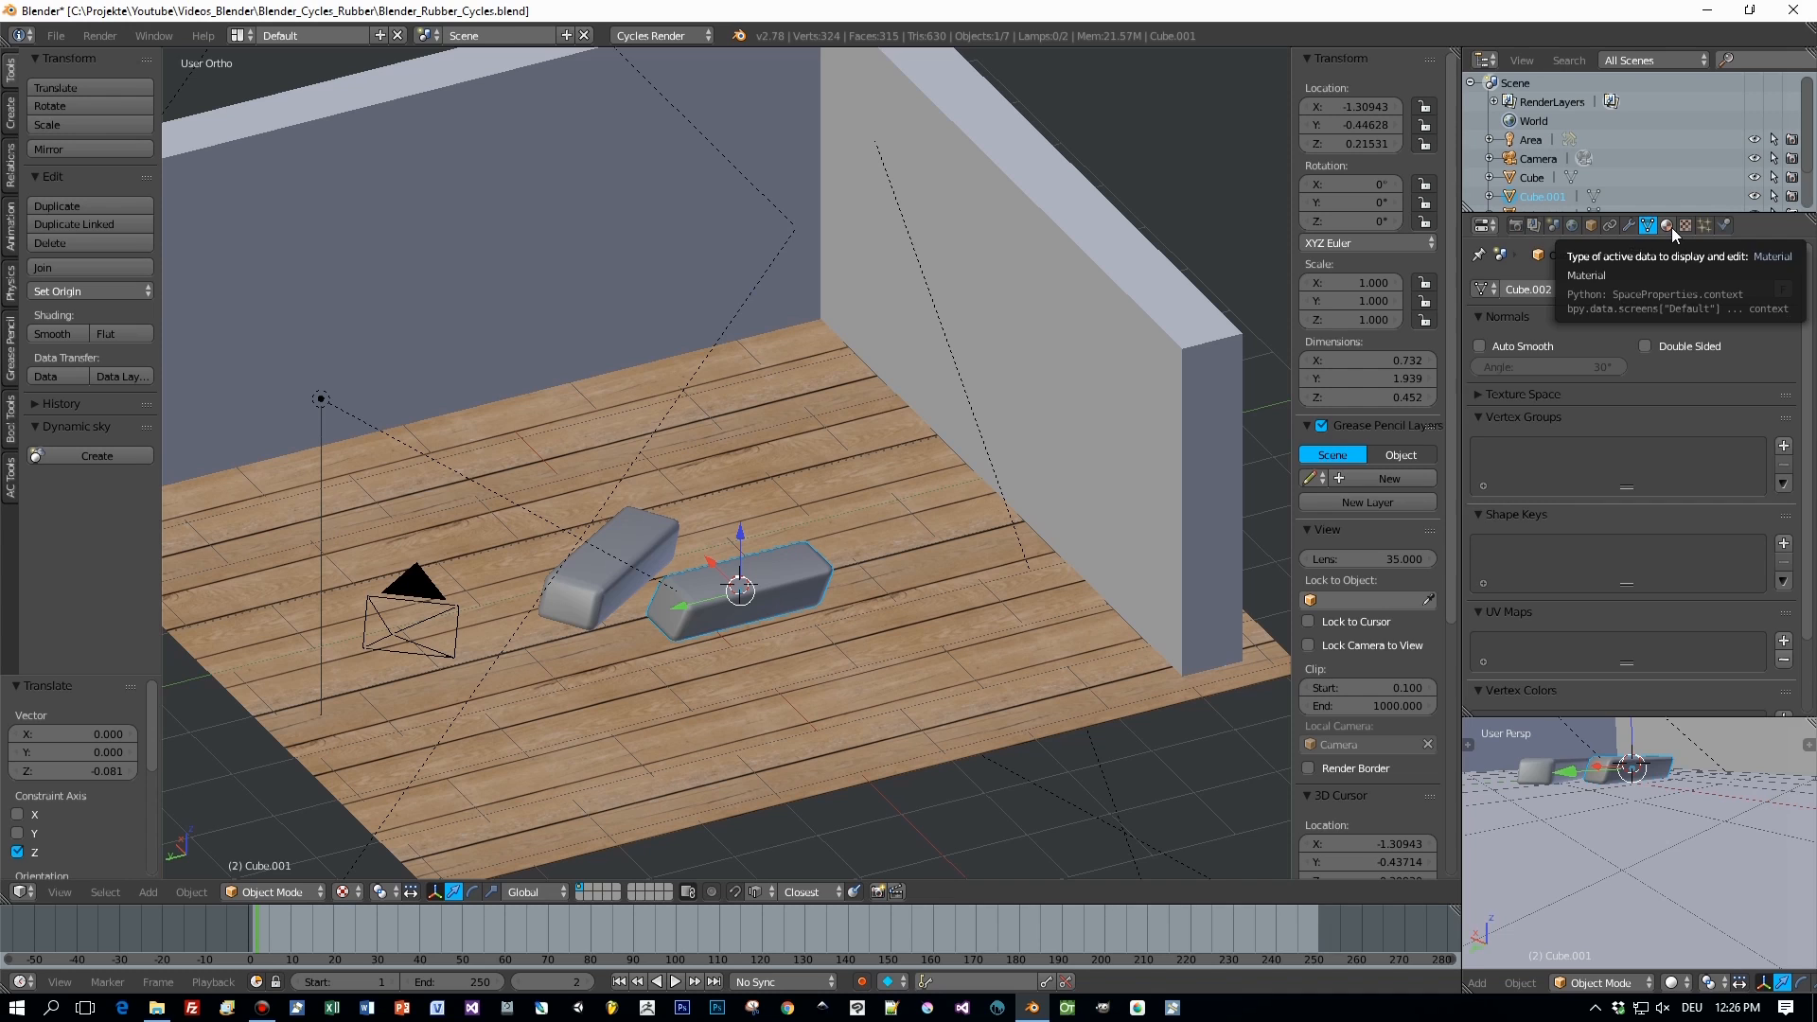
Create a new material for the selected rounded block and name it matRubber.
left_click(1543, 346)
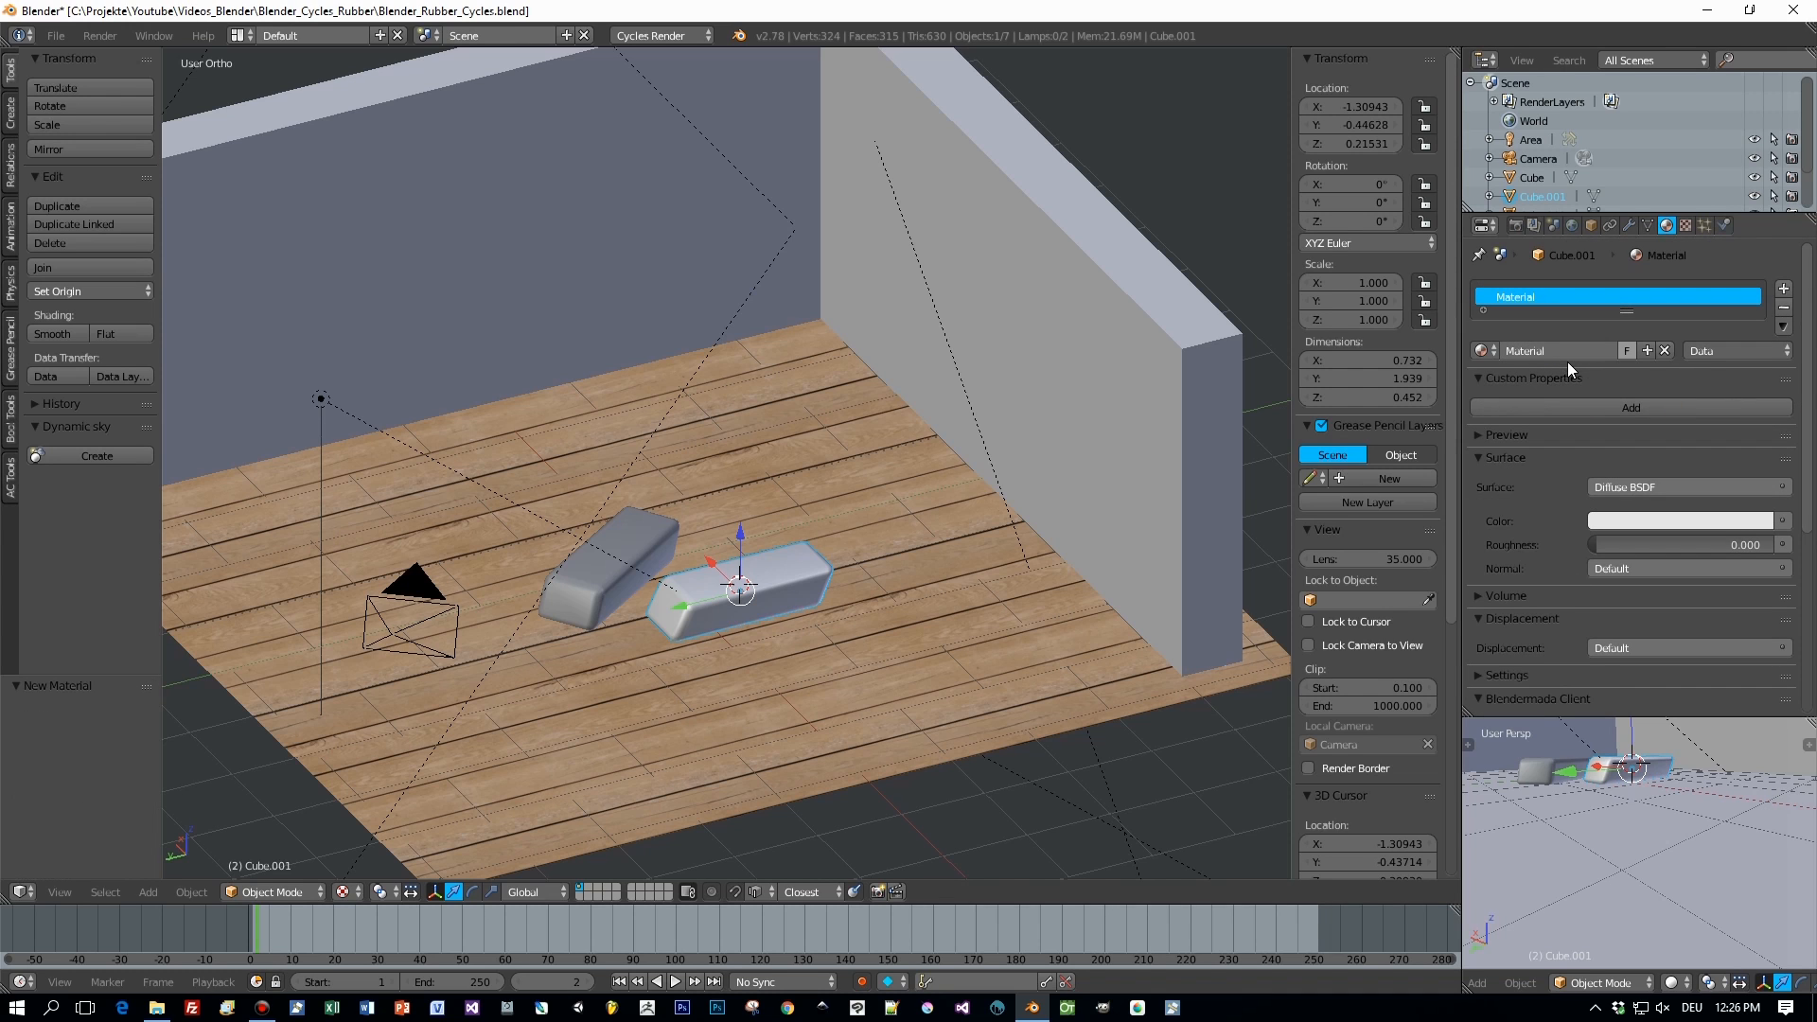
double_click(1546, 351)
type("matRubber")
key("Return")
Assign the existing matRubber material to the other rounded block and save over the current blend file.
middle_click_drag(928, 598, 752, 577)
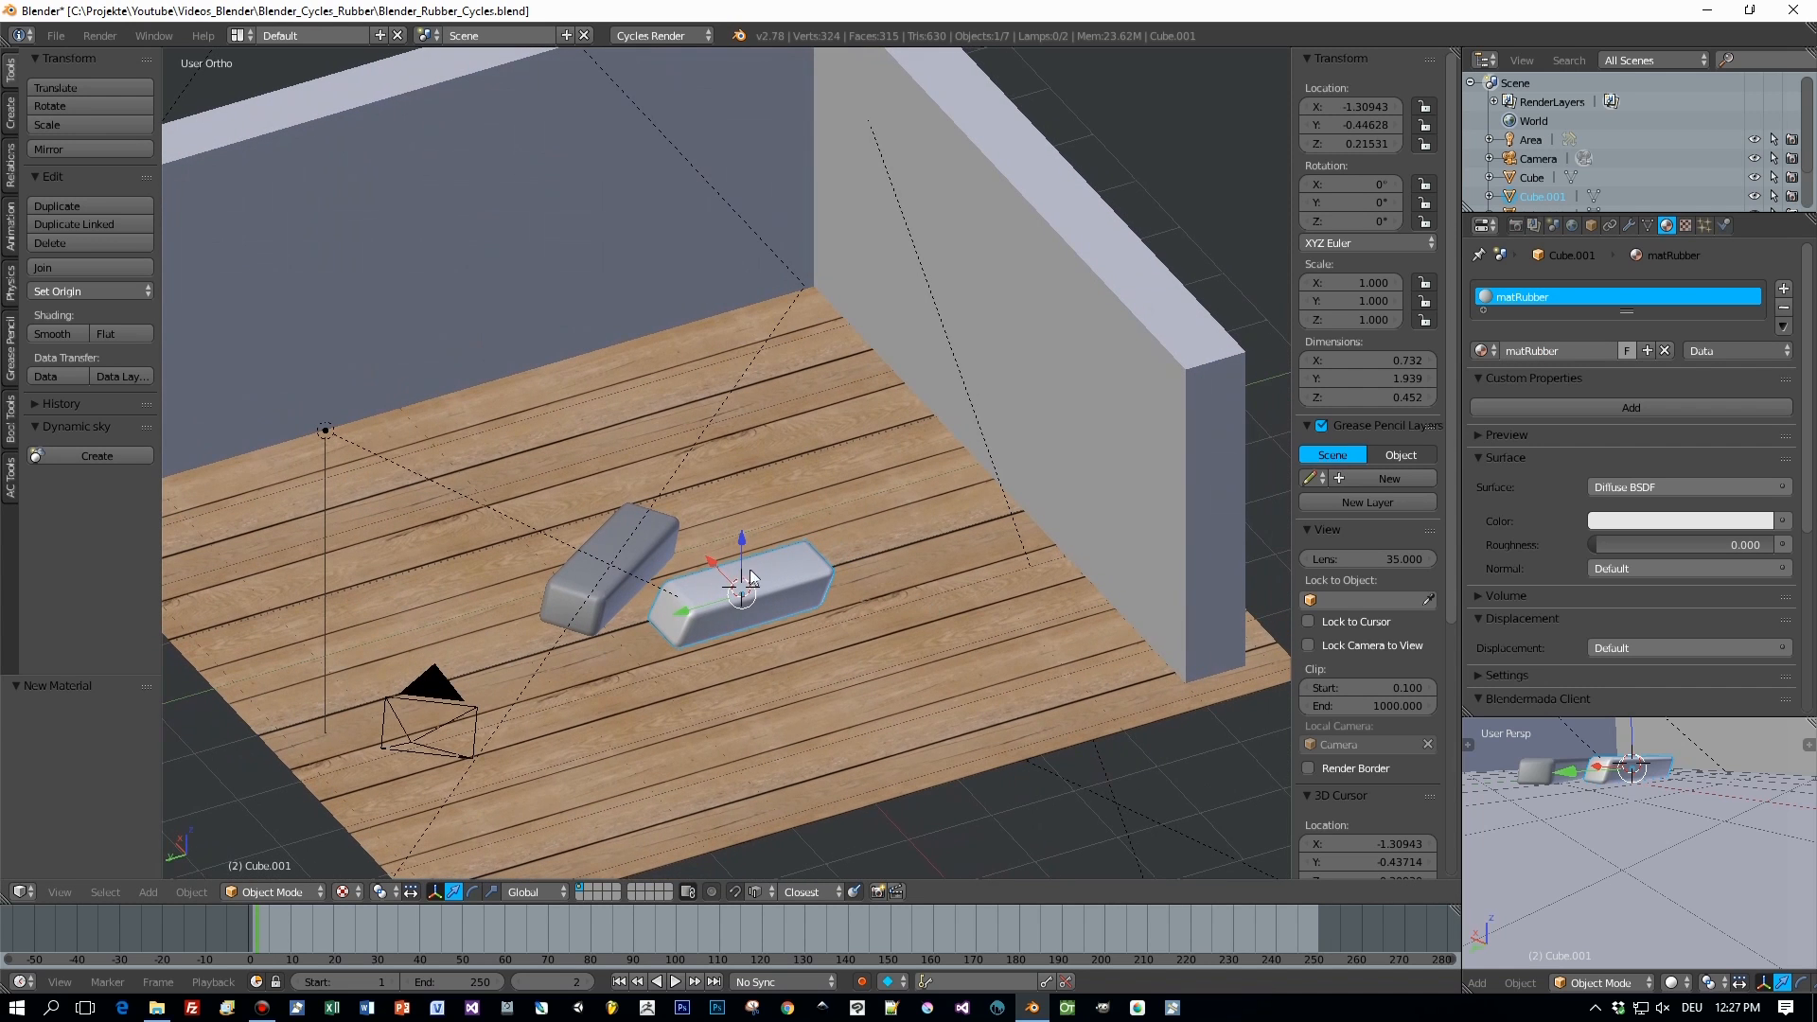
right_click(653, 530)
left_click(1483, 350)
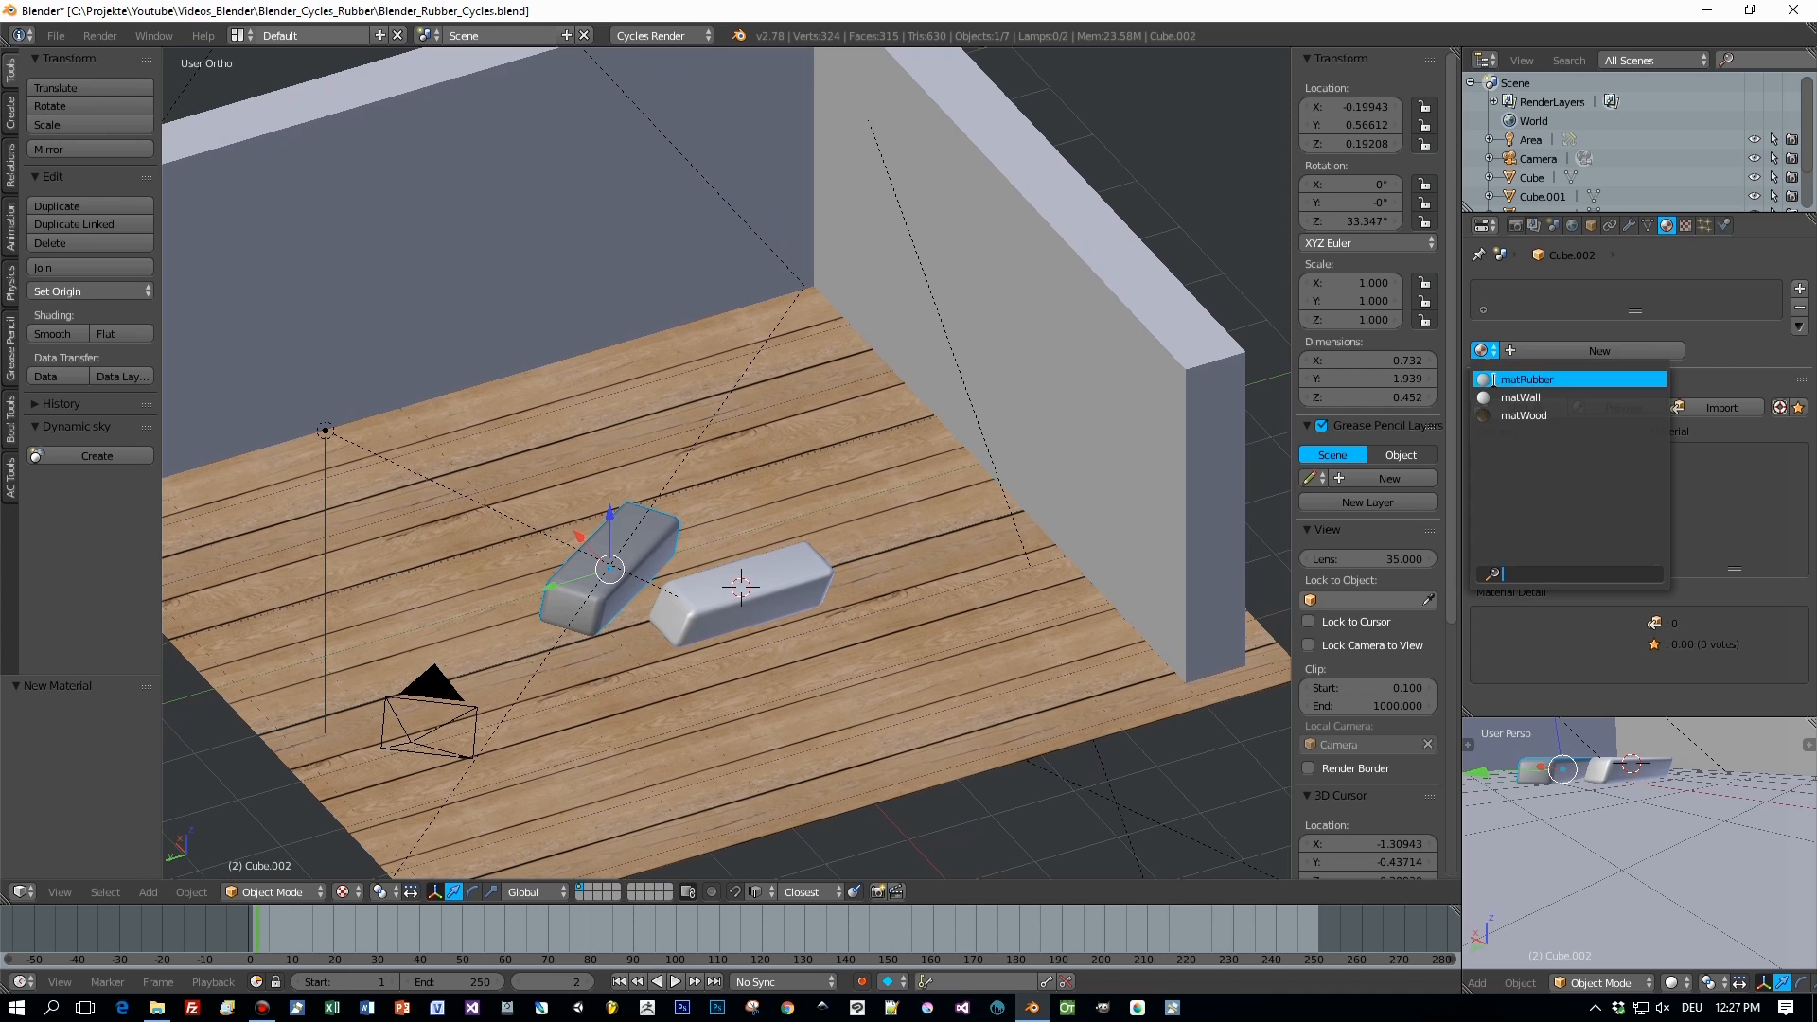
left_click(1524, 379)
middle_click_drag(1133, 440, 901, 493)
key("ctrl+s")
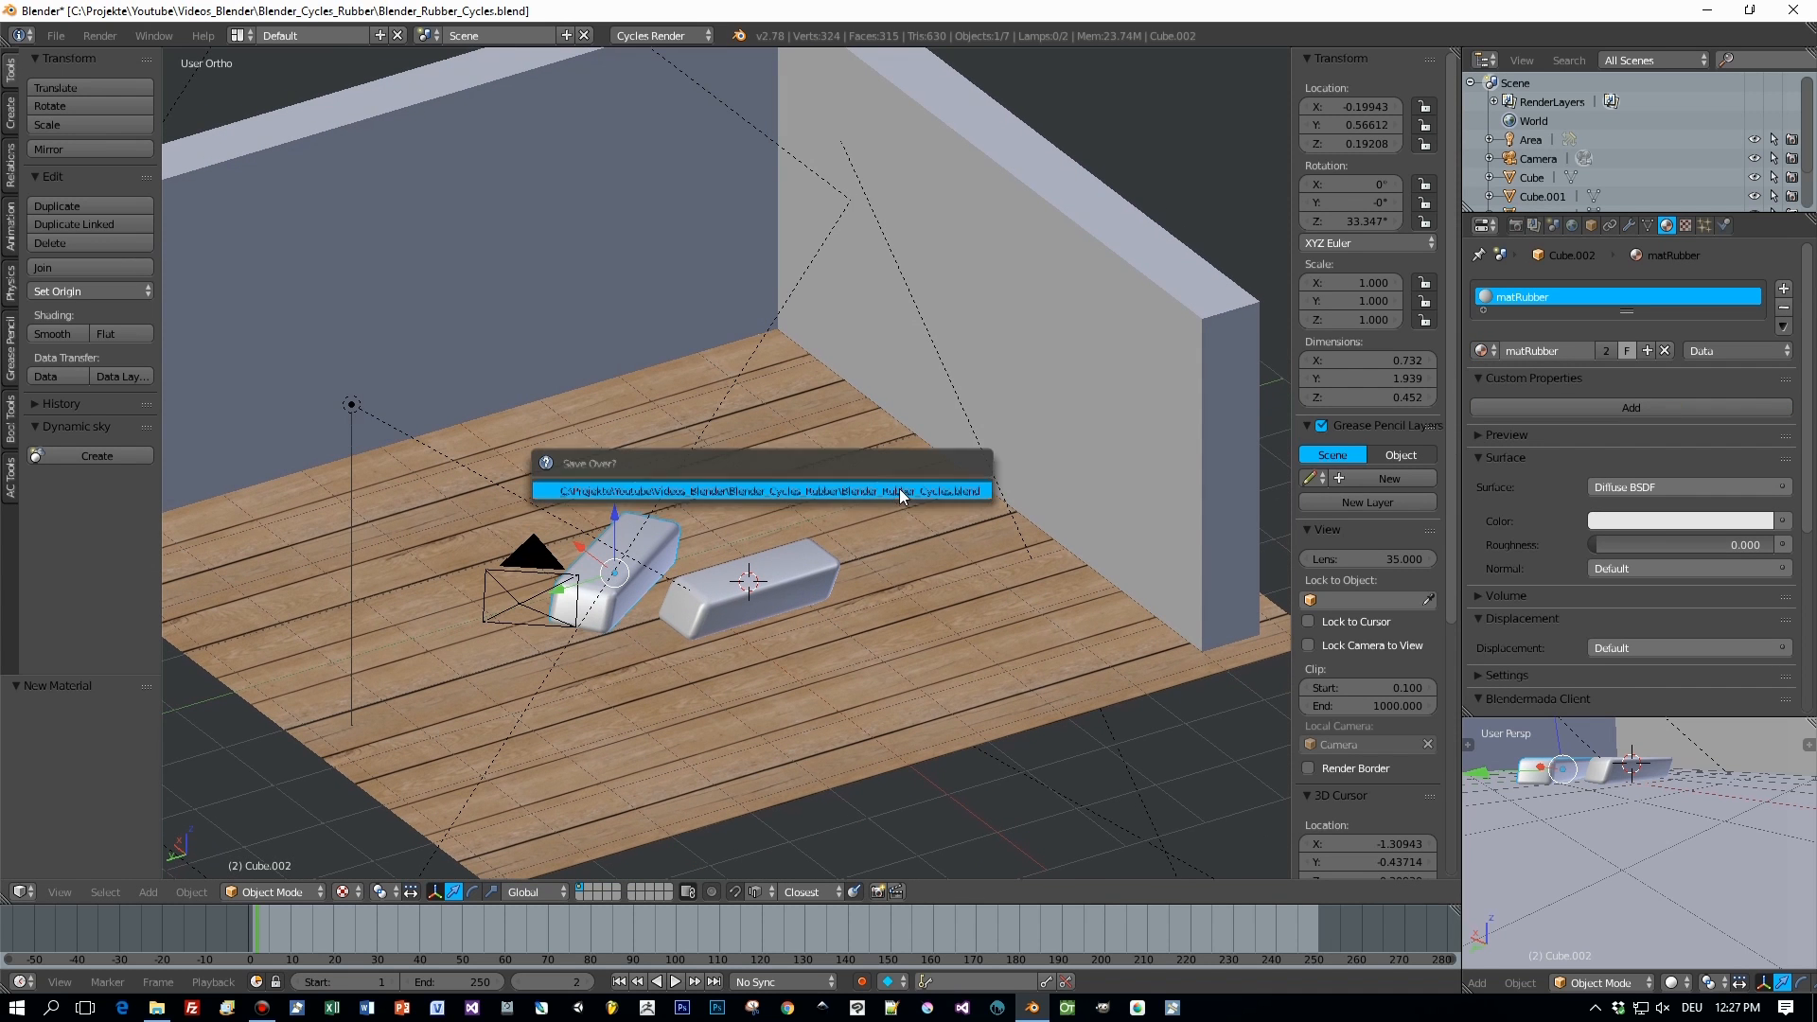
left_click(899, 496)
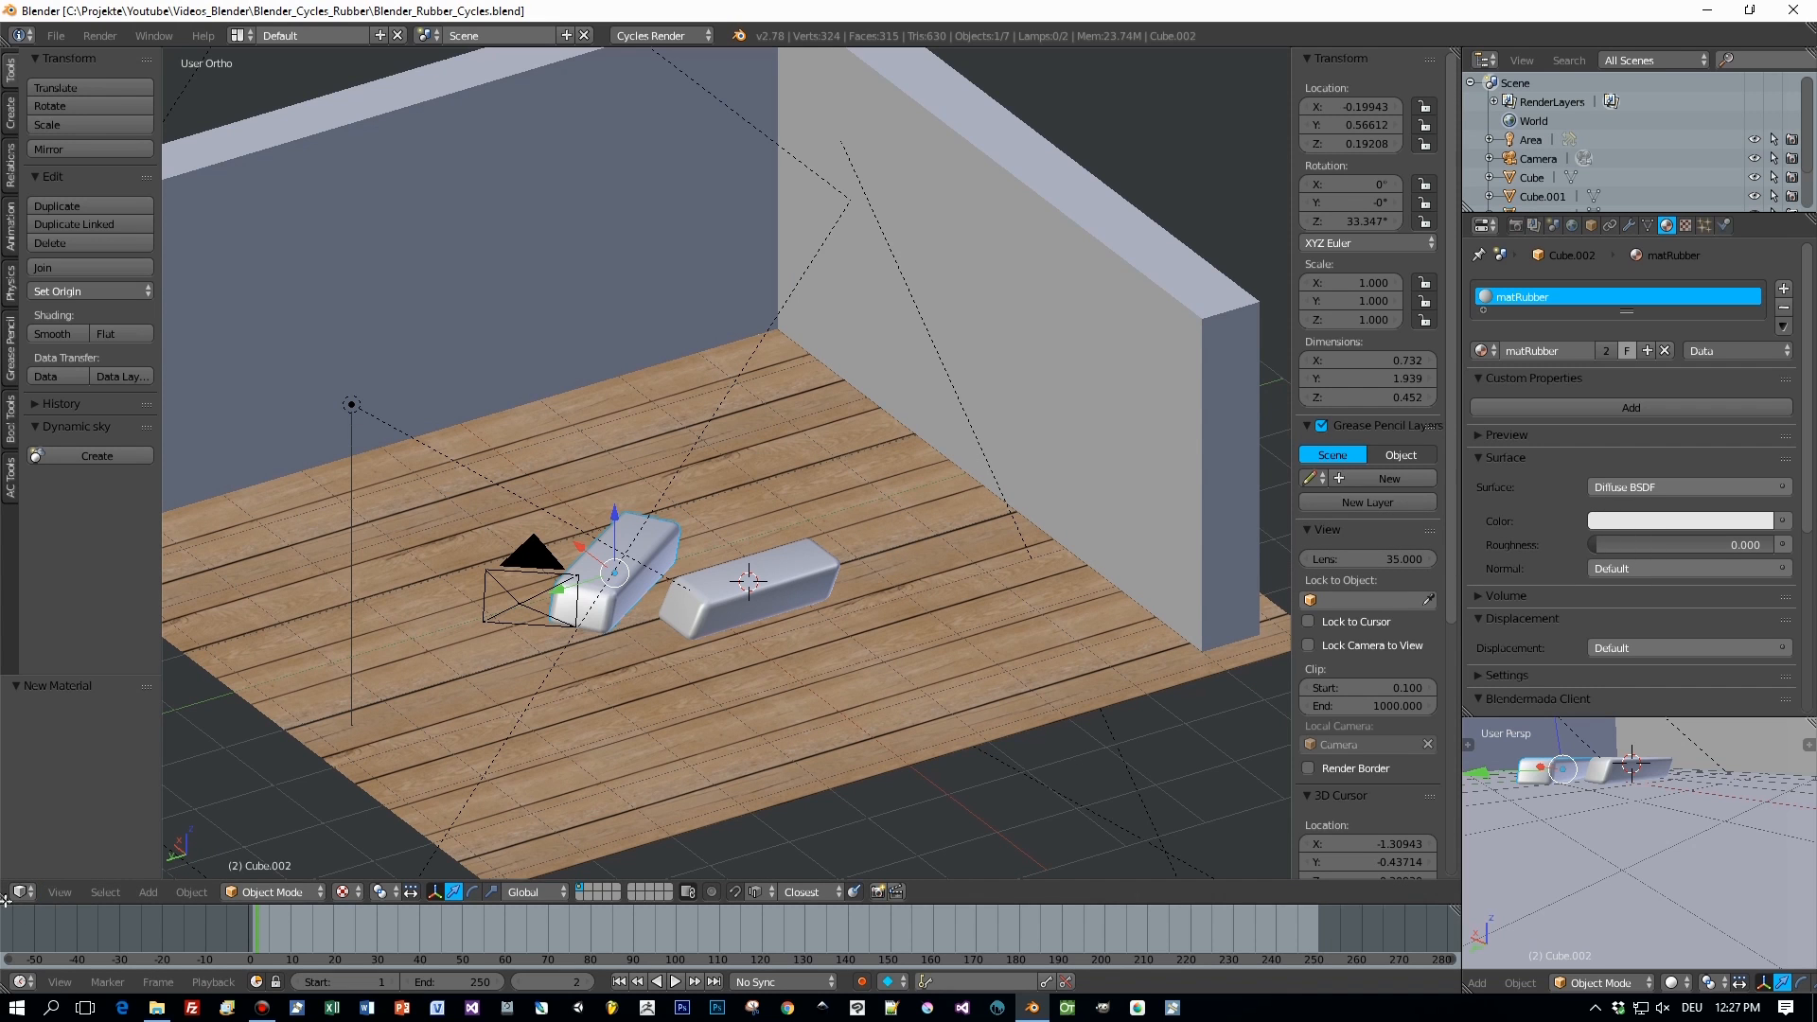
Split the main 3D view horizontally and turn the lower area into a Node Editor.
left_click_drag(6, 899, 44, 463)
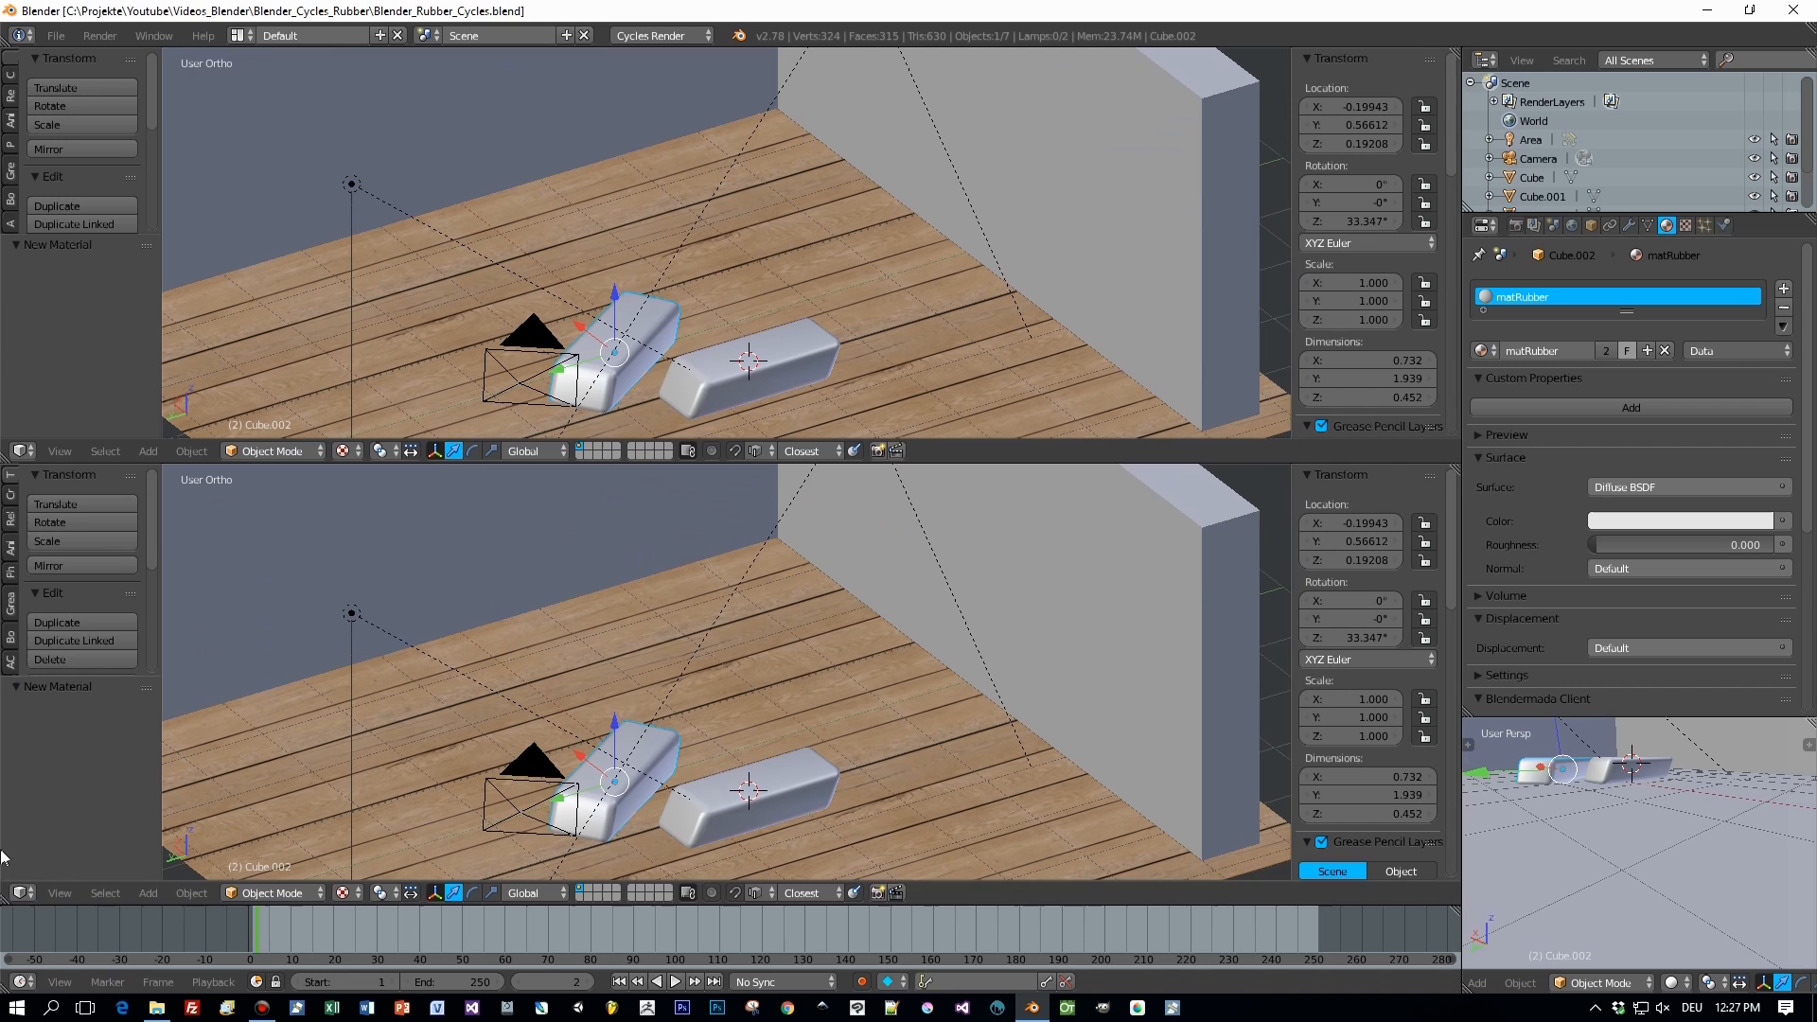
left_click(23, 893)
left_click(116, 660)
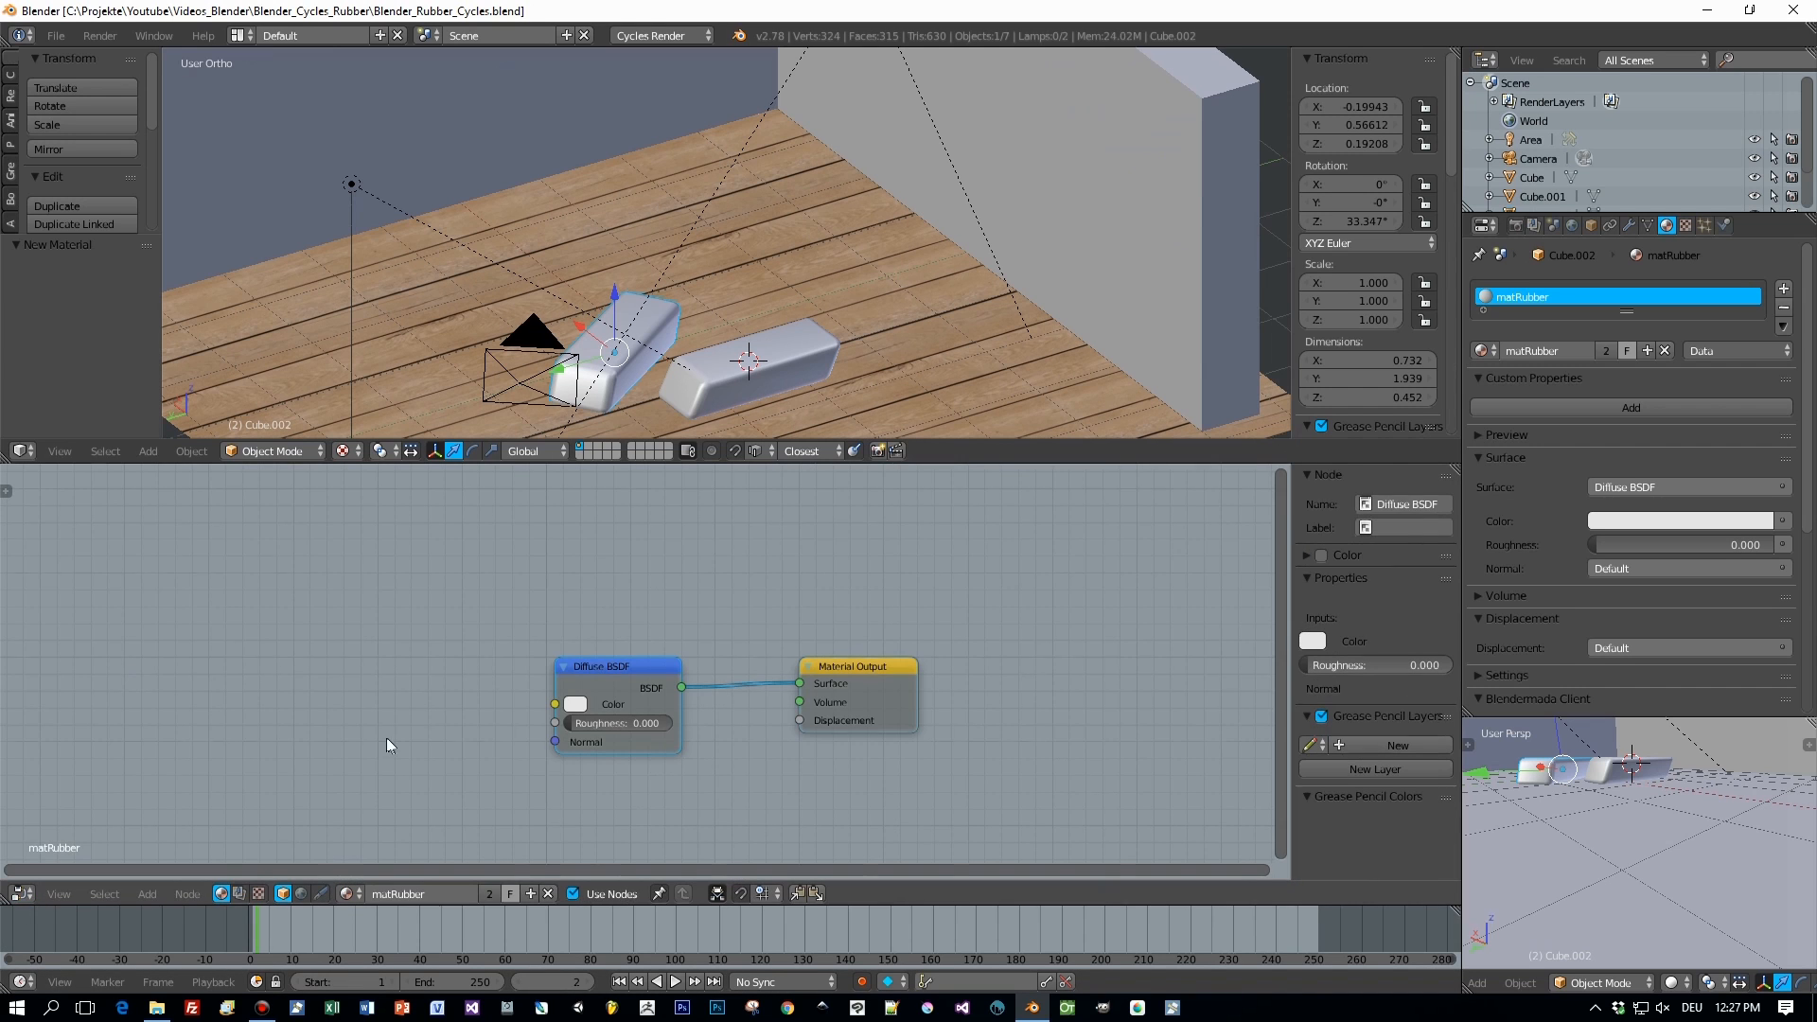
Move the Diffuse BSDF and Material Output nodes to make room, and add an RGB node beside the Diffuse BSDF.
left_click_drag(614, 667, 570, 566)
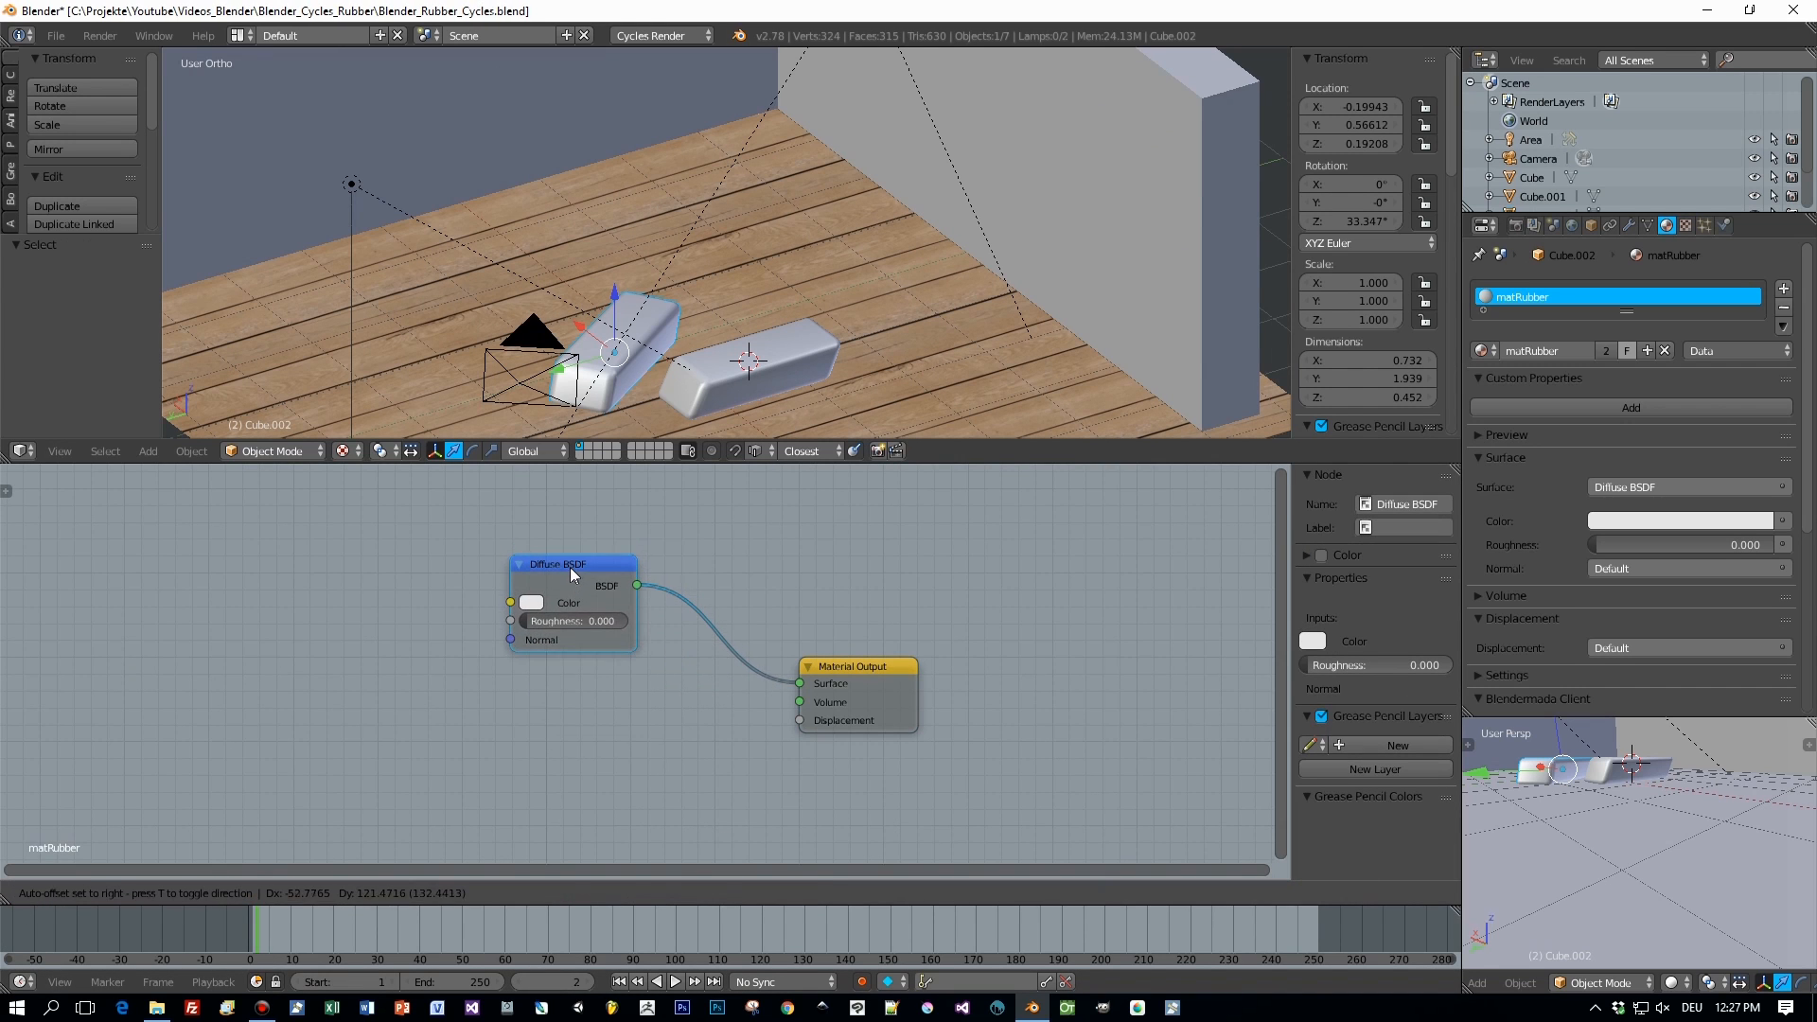
left_click_drag(811, 683, 786, 692)
scroll(713, 729, "down", 1)
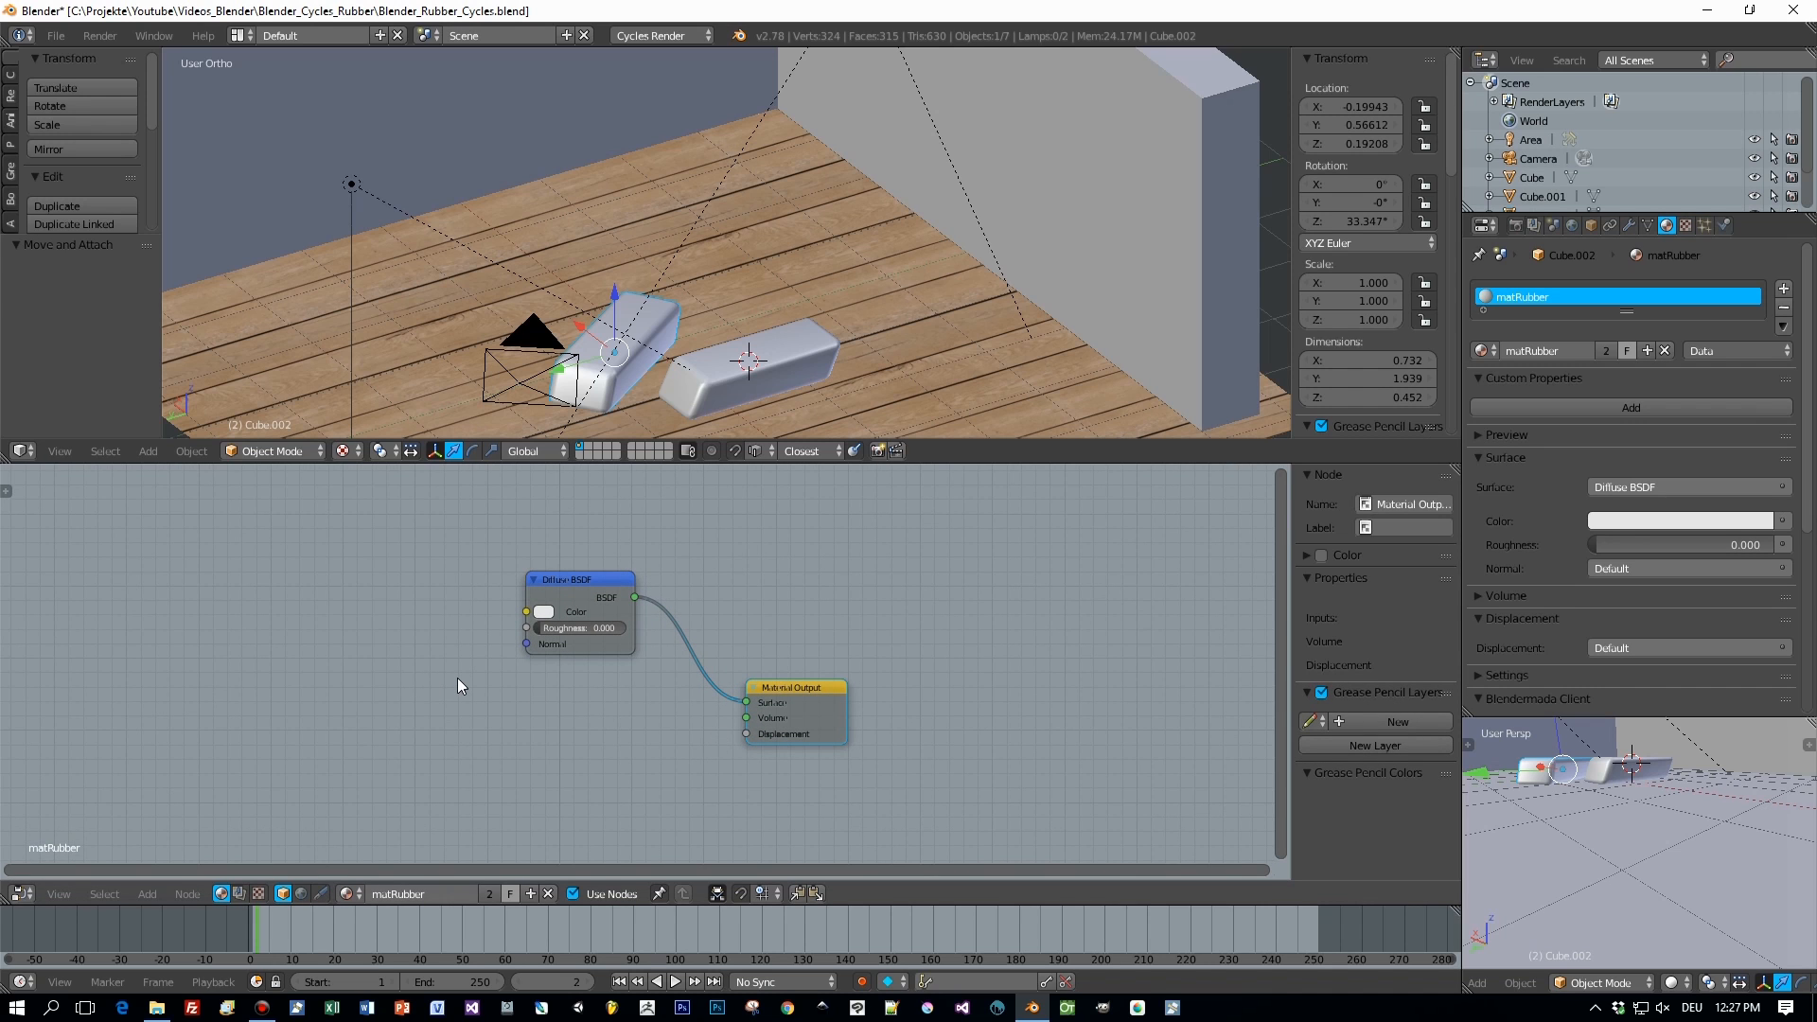
key("shift+a")
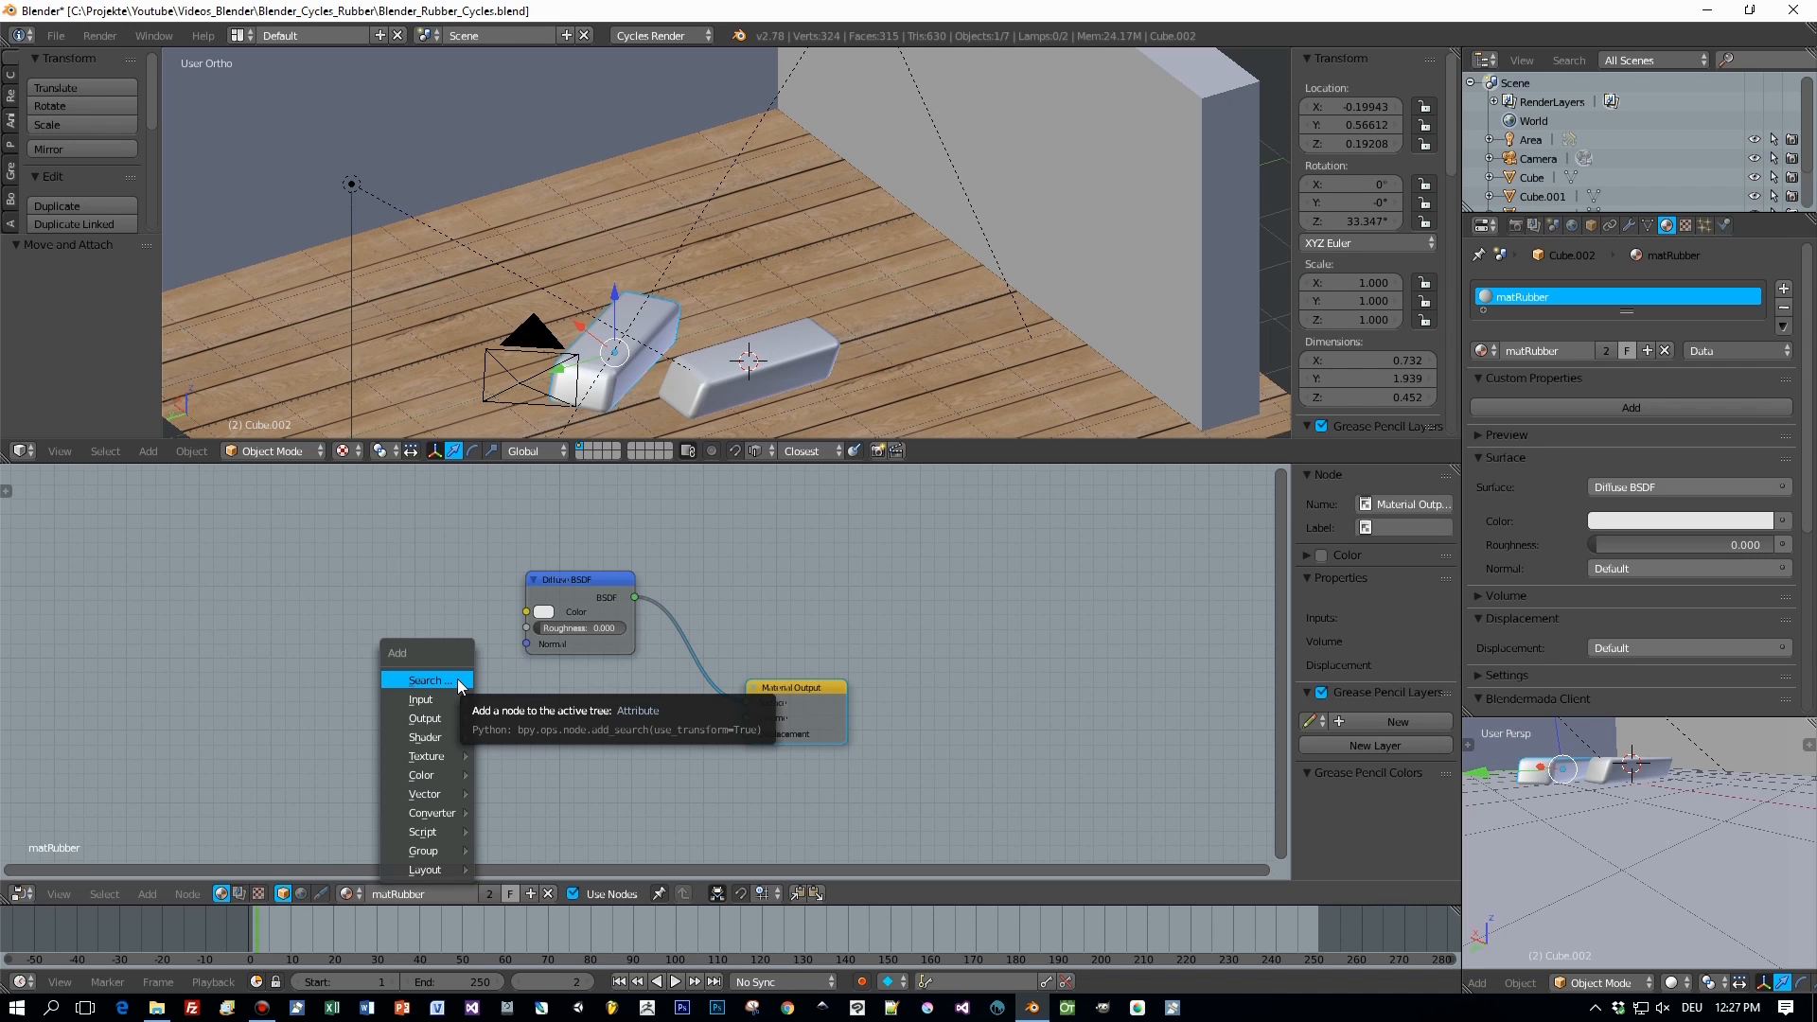
left_click(457, 679)
type("rgb")
key("Return")
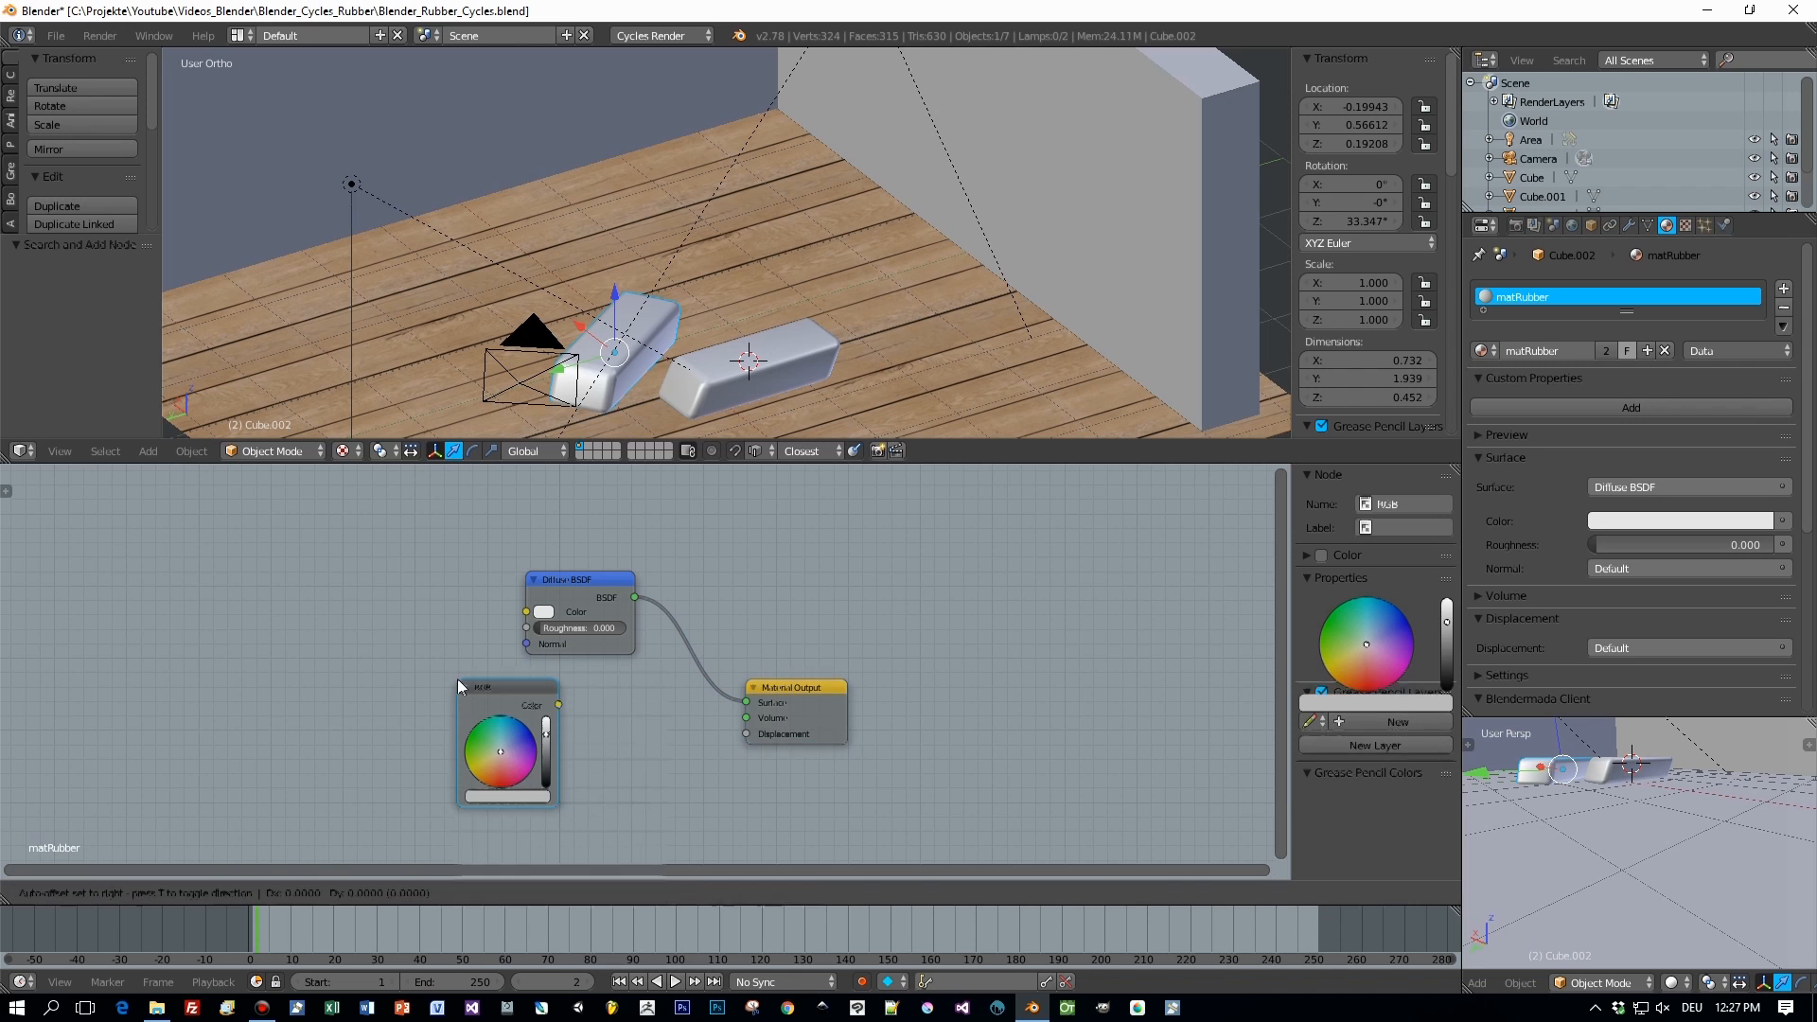
left_click(315, 515)
scroll(350, 628, "up", 1)
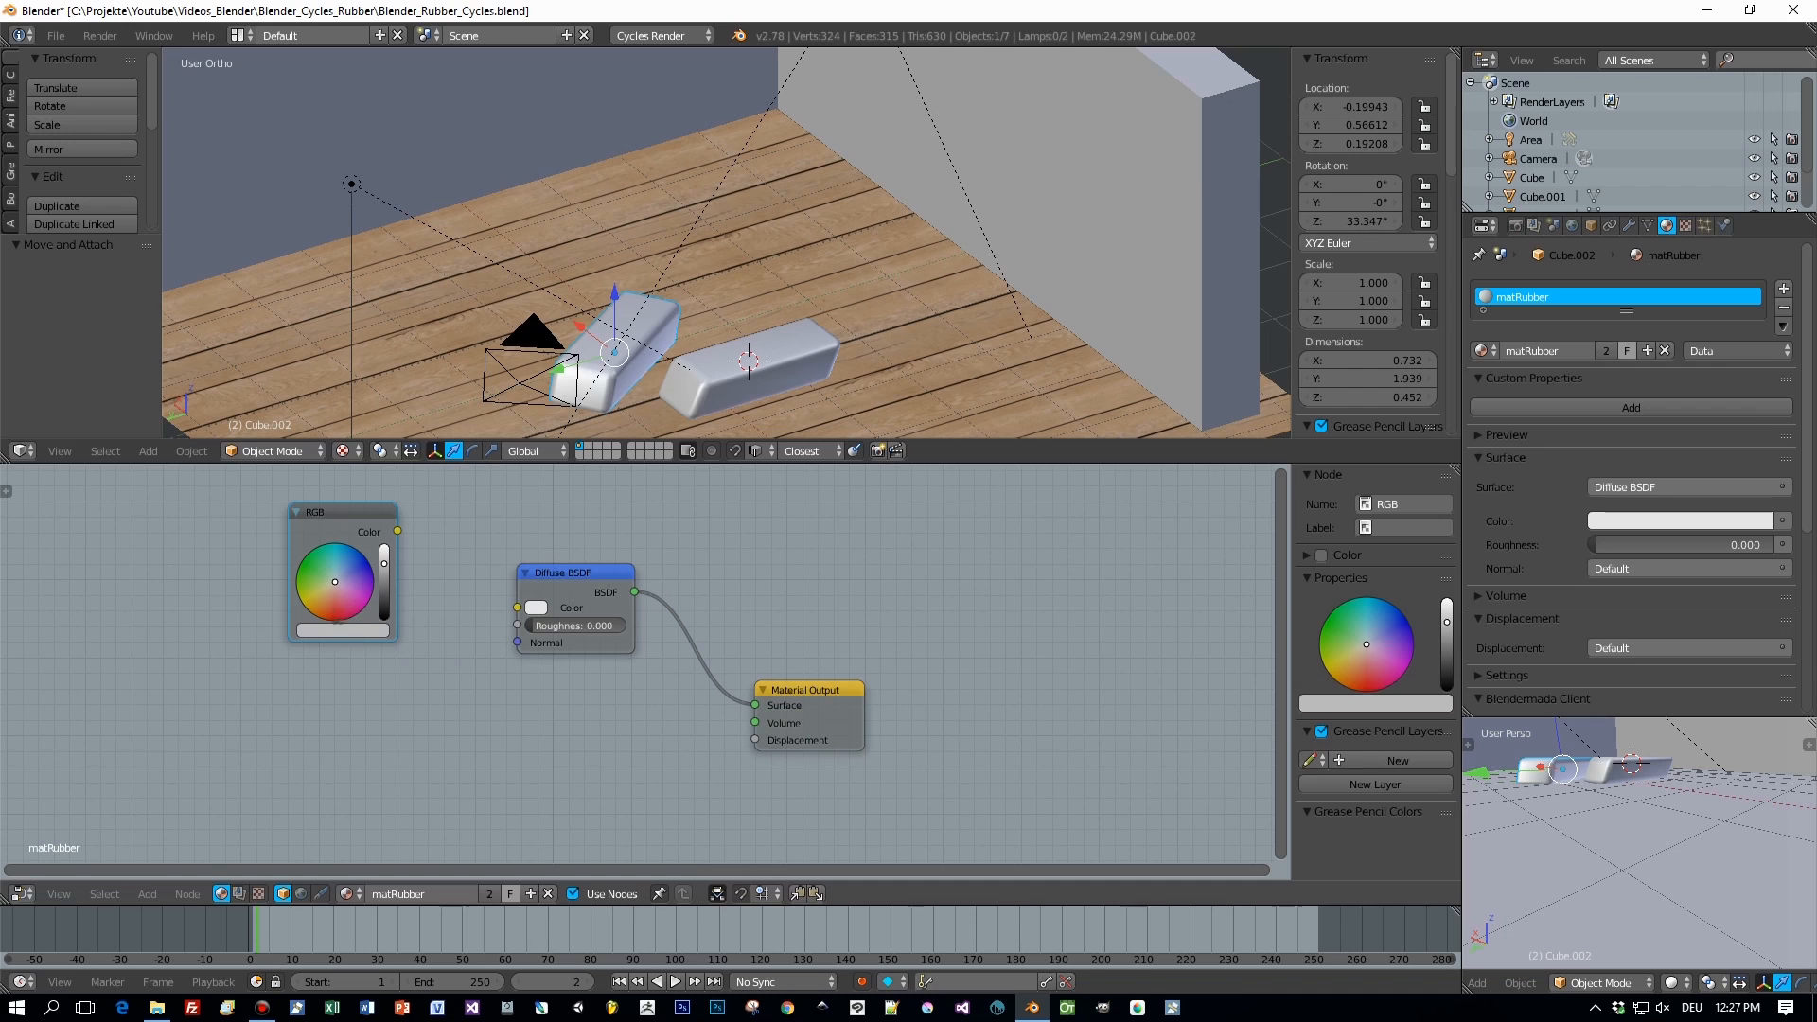
Feed a red color from the RGB node into the Diffuse BSDF's Color and switch the main 3D view to Material shading.
left_click(334, 616)
left_click_drag(385, 566, 517, 607)
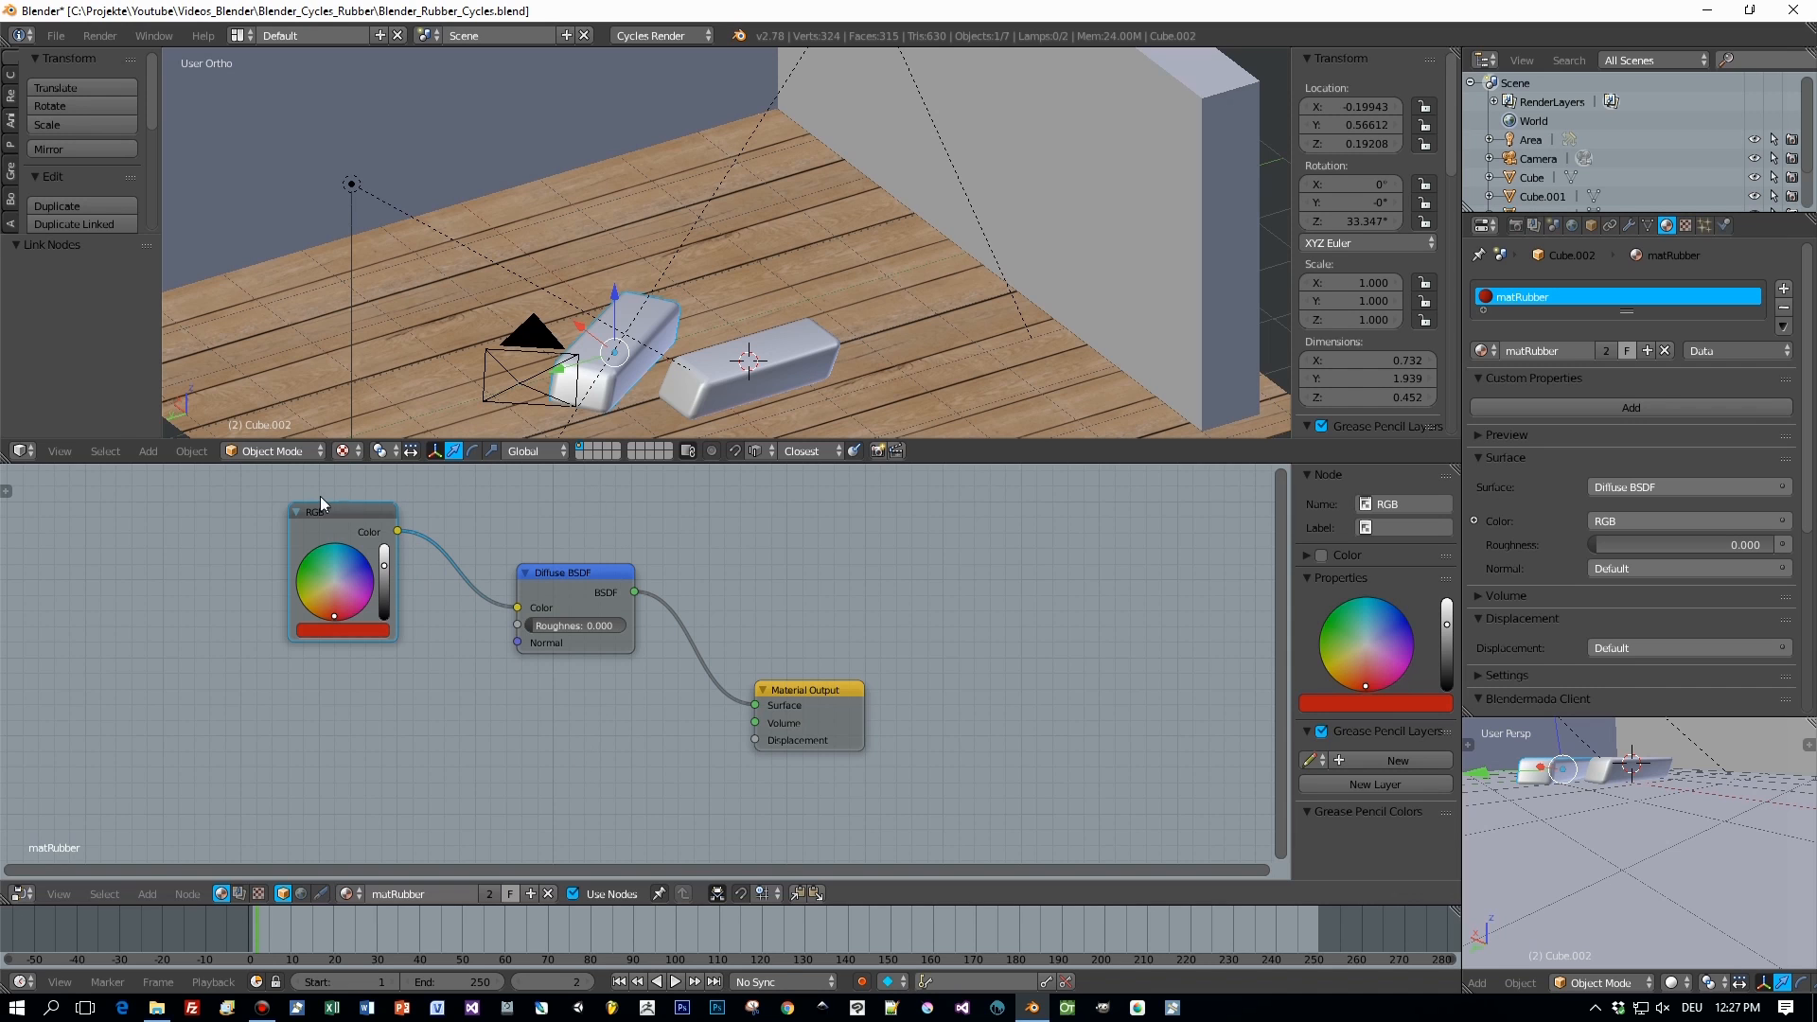
left_click(346, 451)
left_click(383, 343)
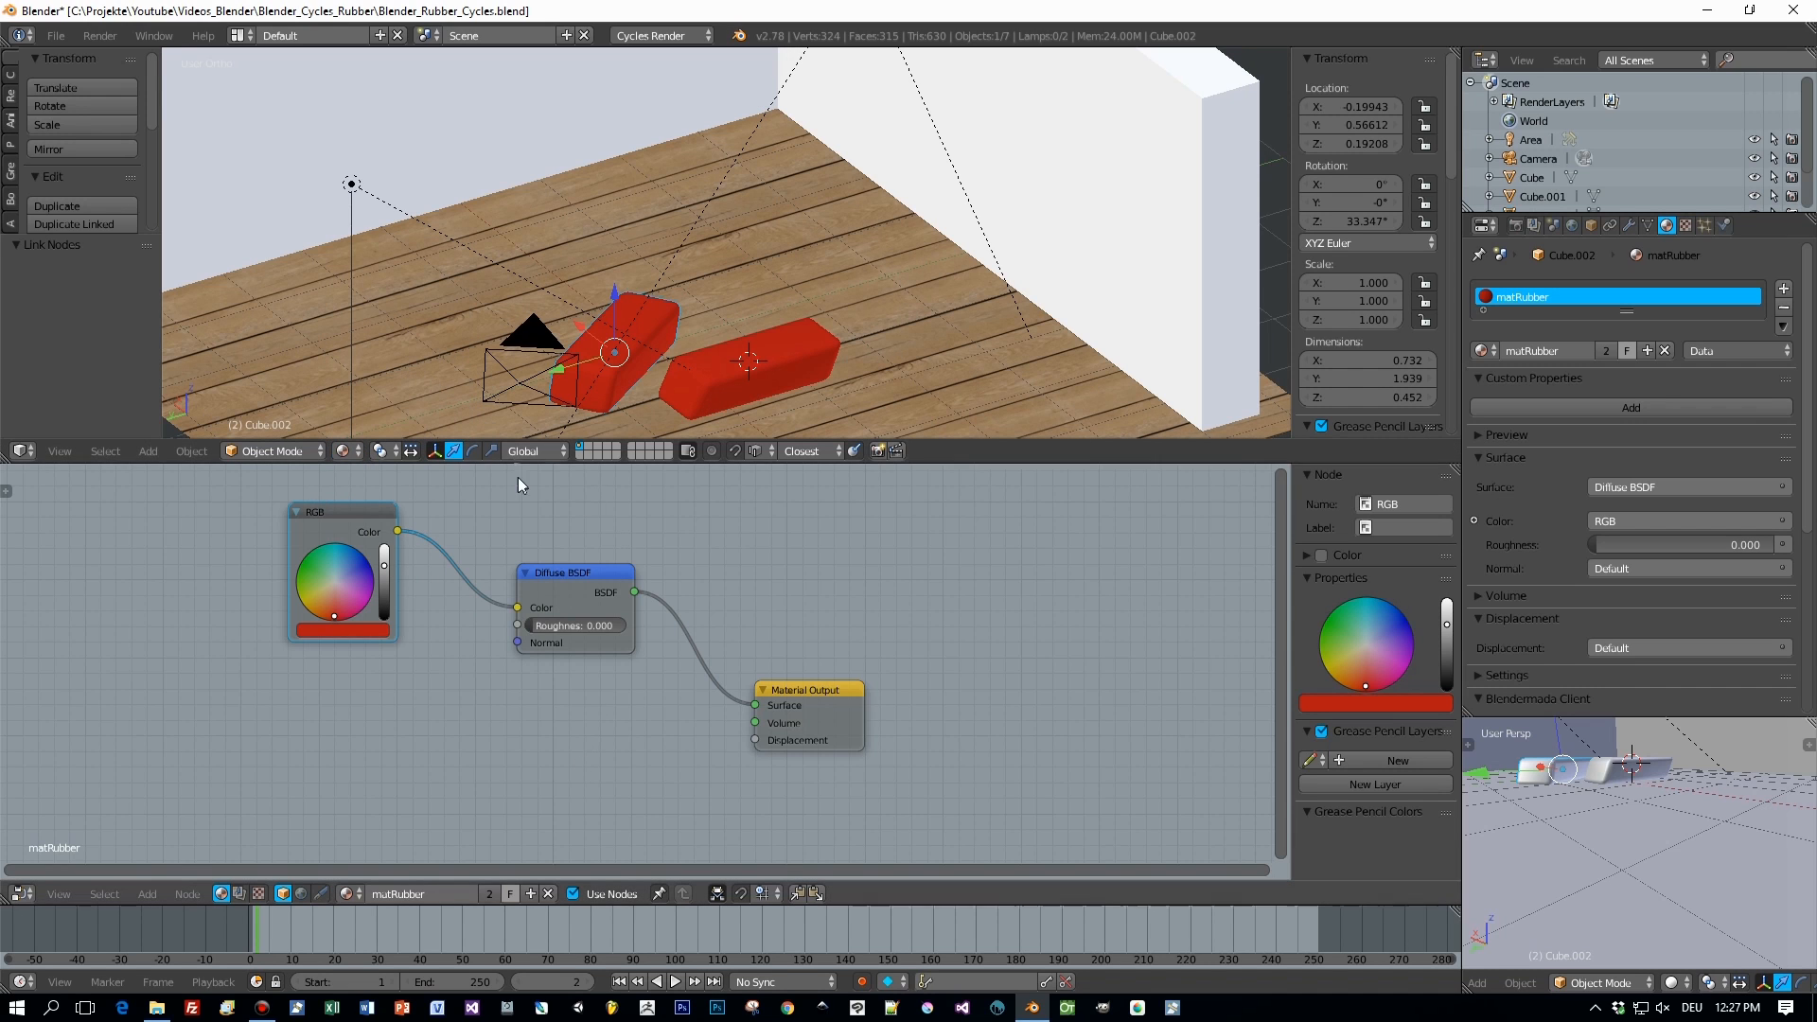
Shift the Material Output node away from the Diffuse BSDF and add a Translucent BSDF node below the Diffuse BSDF.
left_click_drag(813, 694, 850, 691)
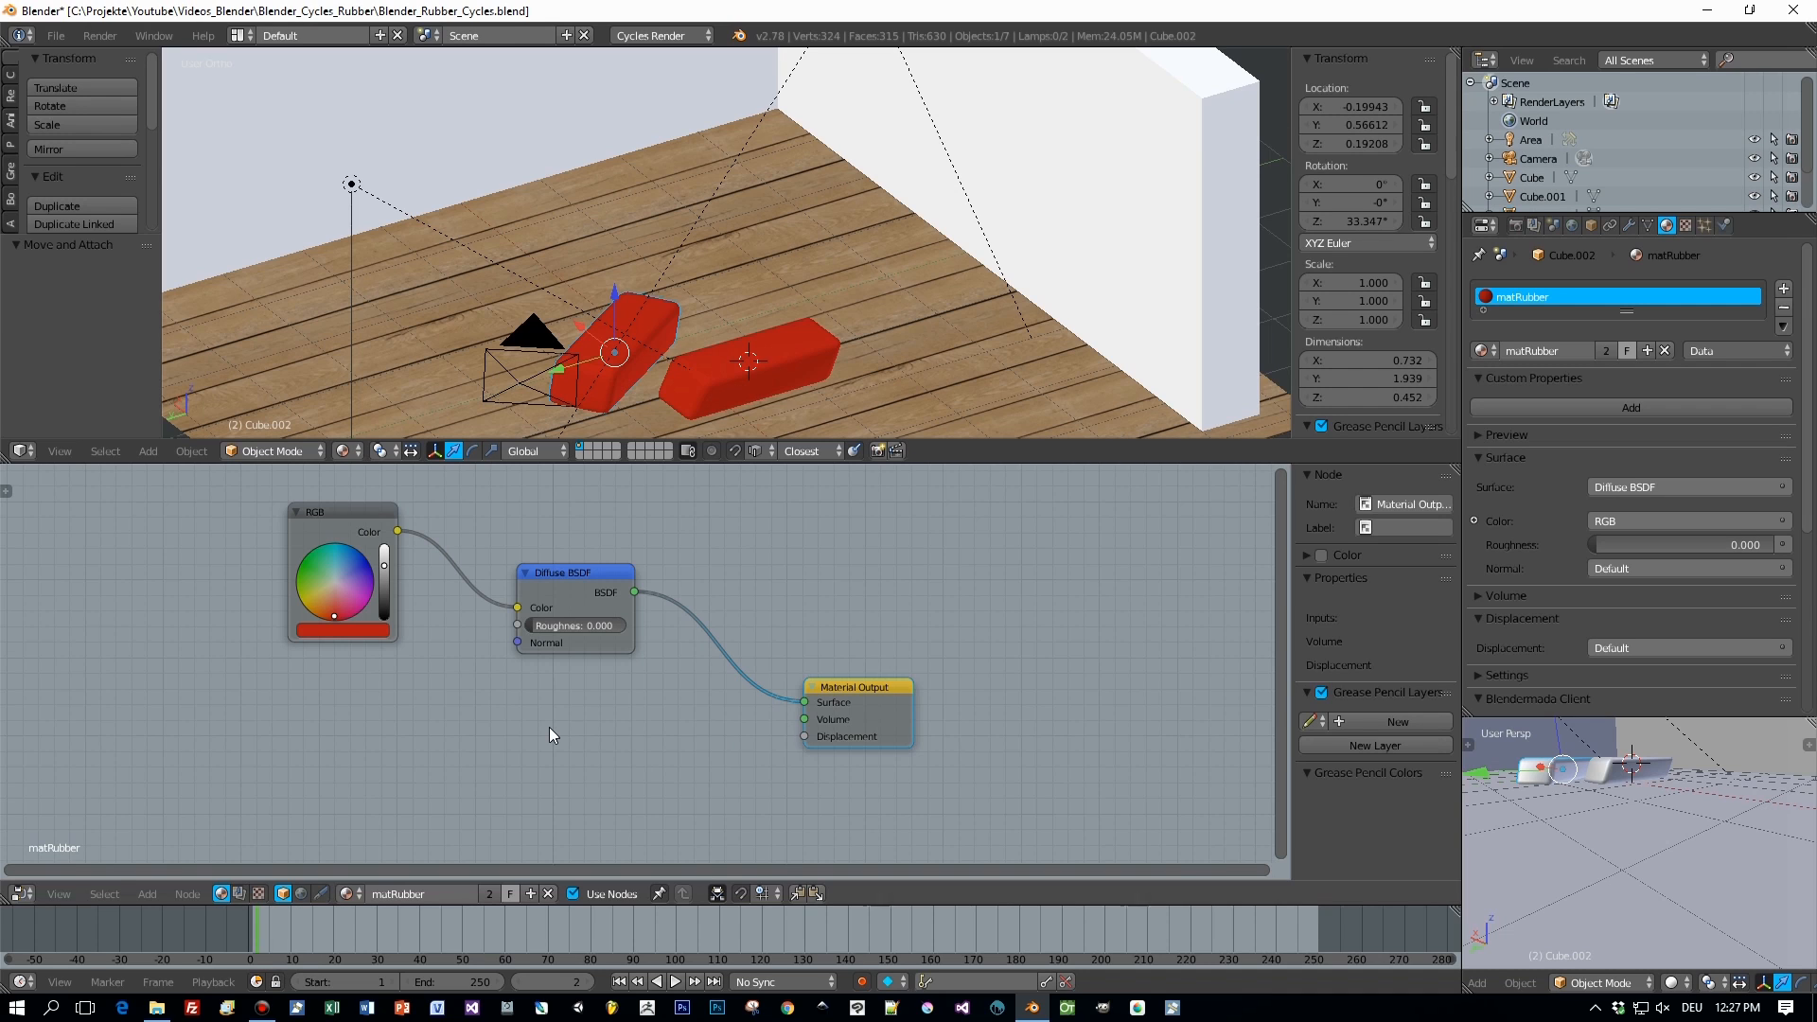
key("shift+a")
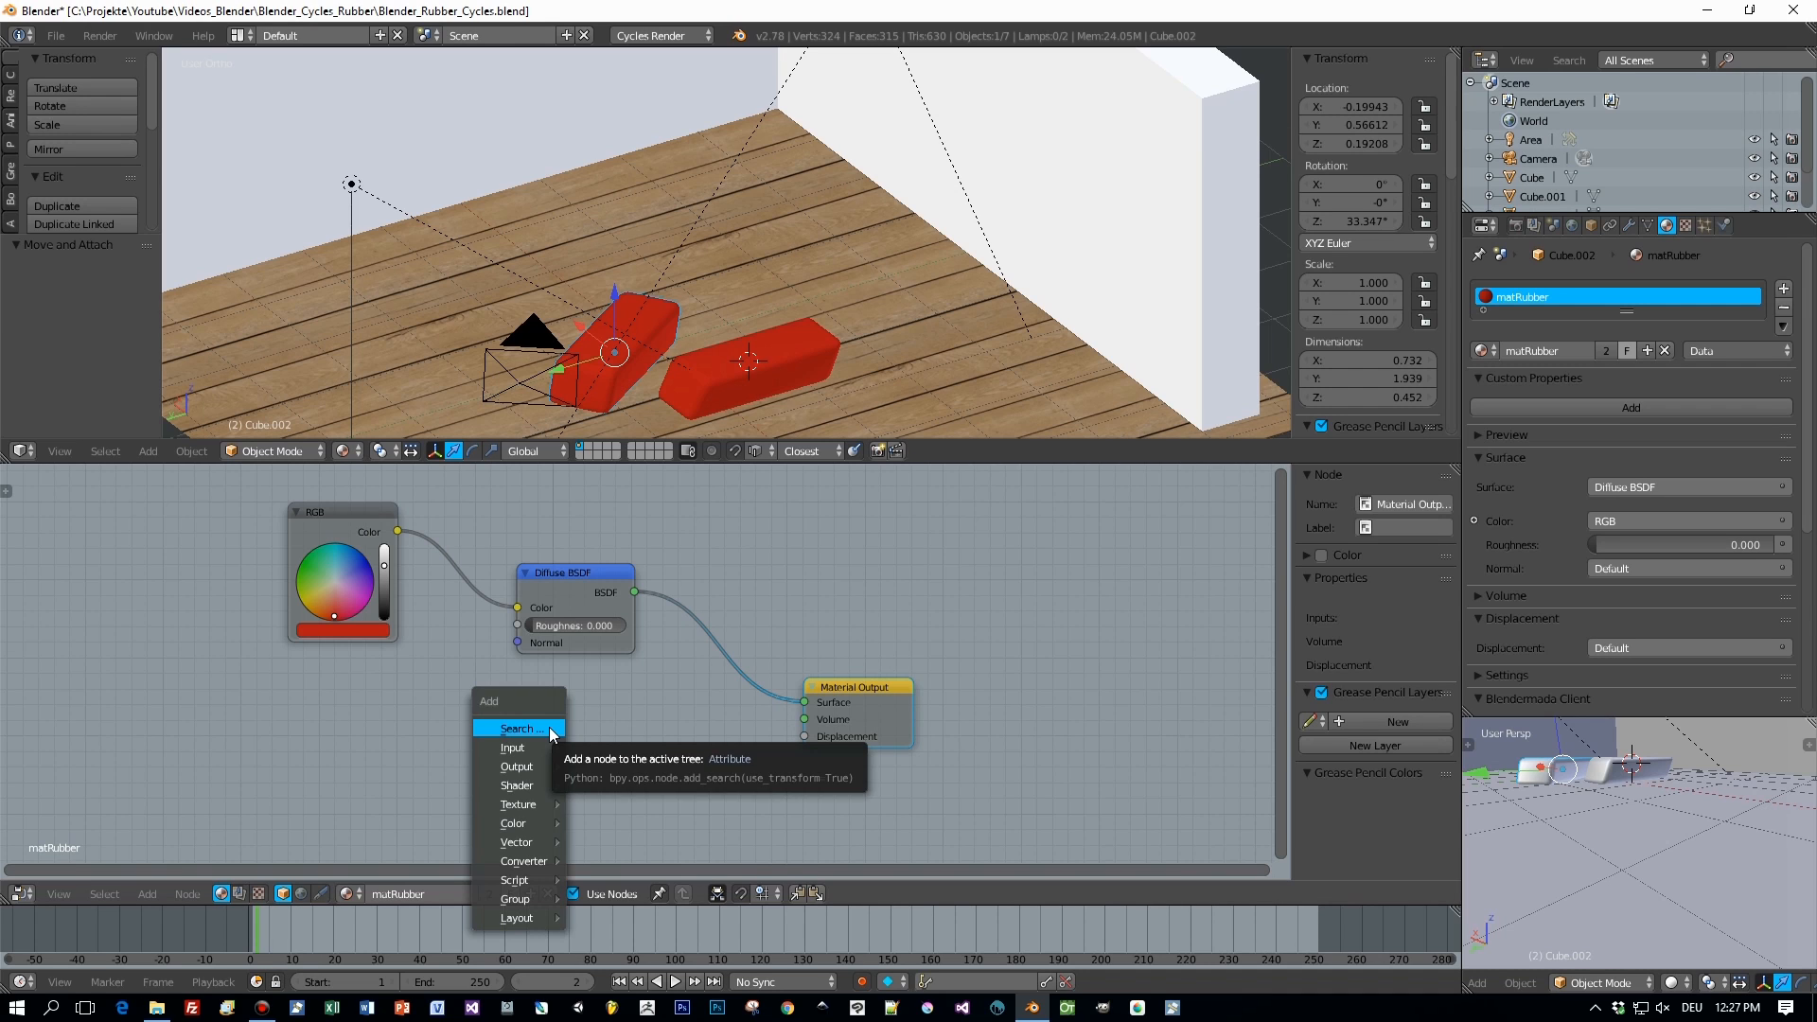
left_click(552, 731)
type("trans")
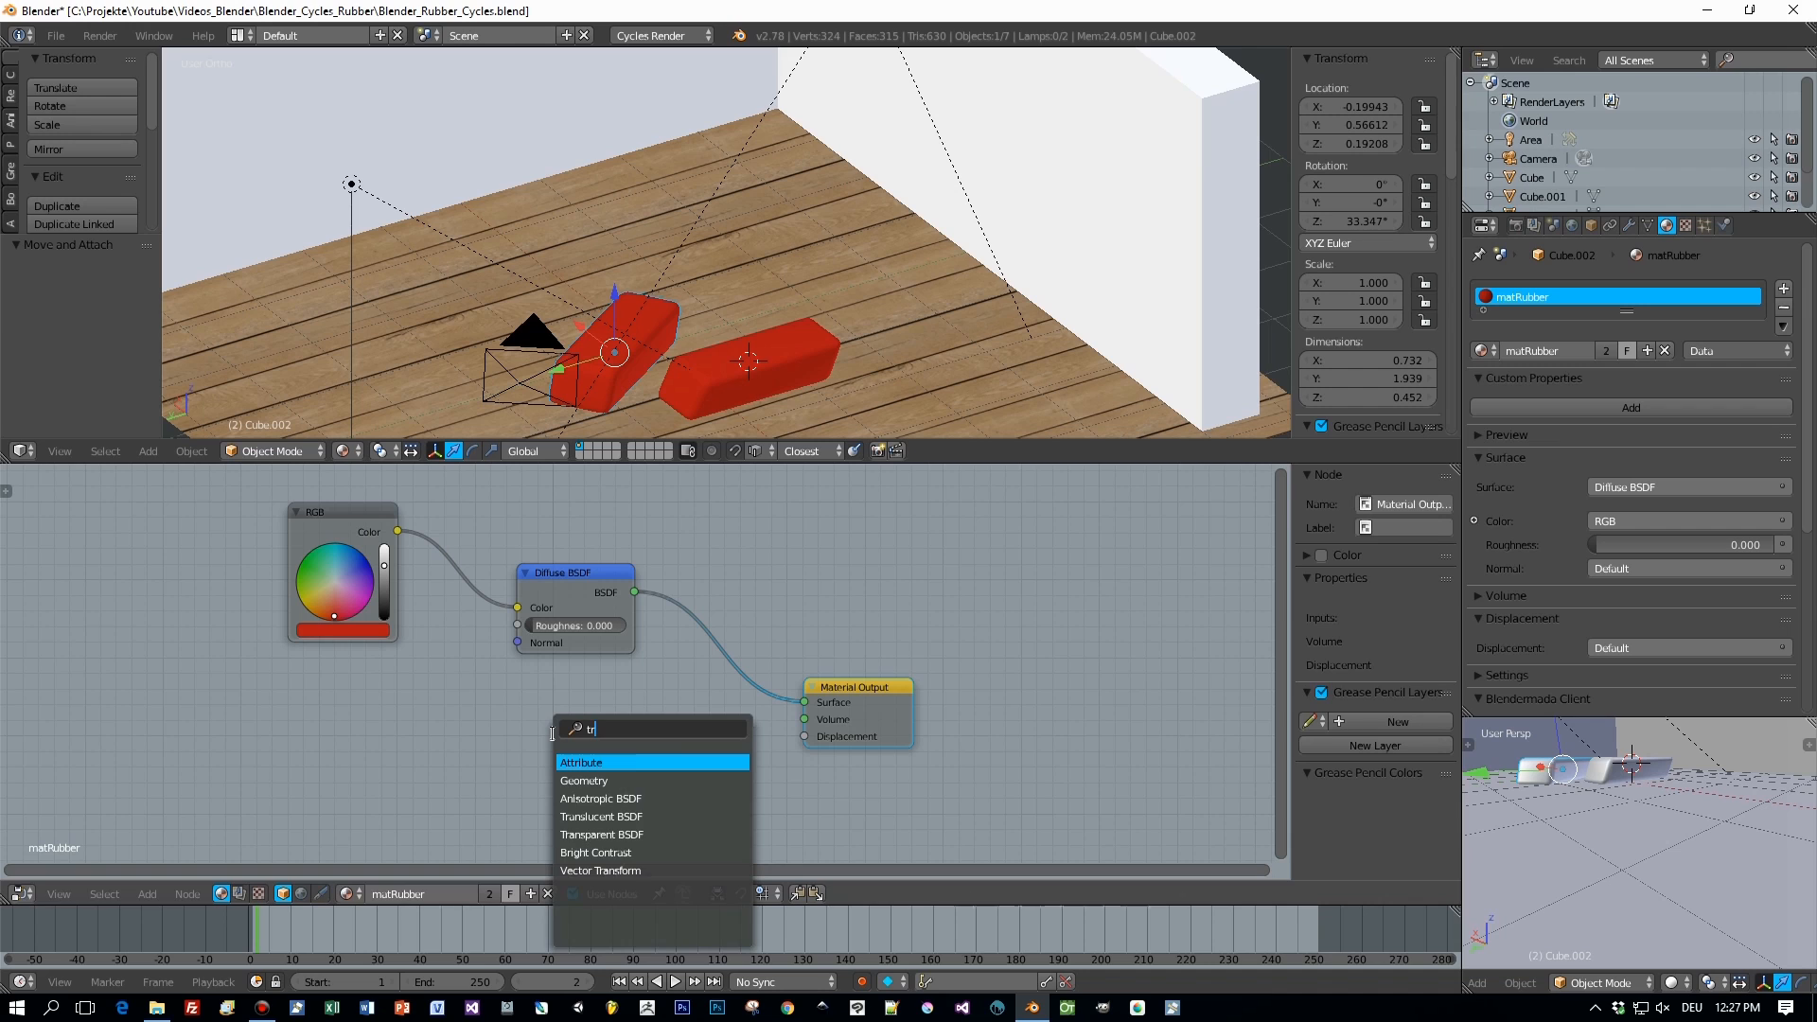
key("Return")
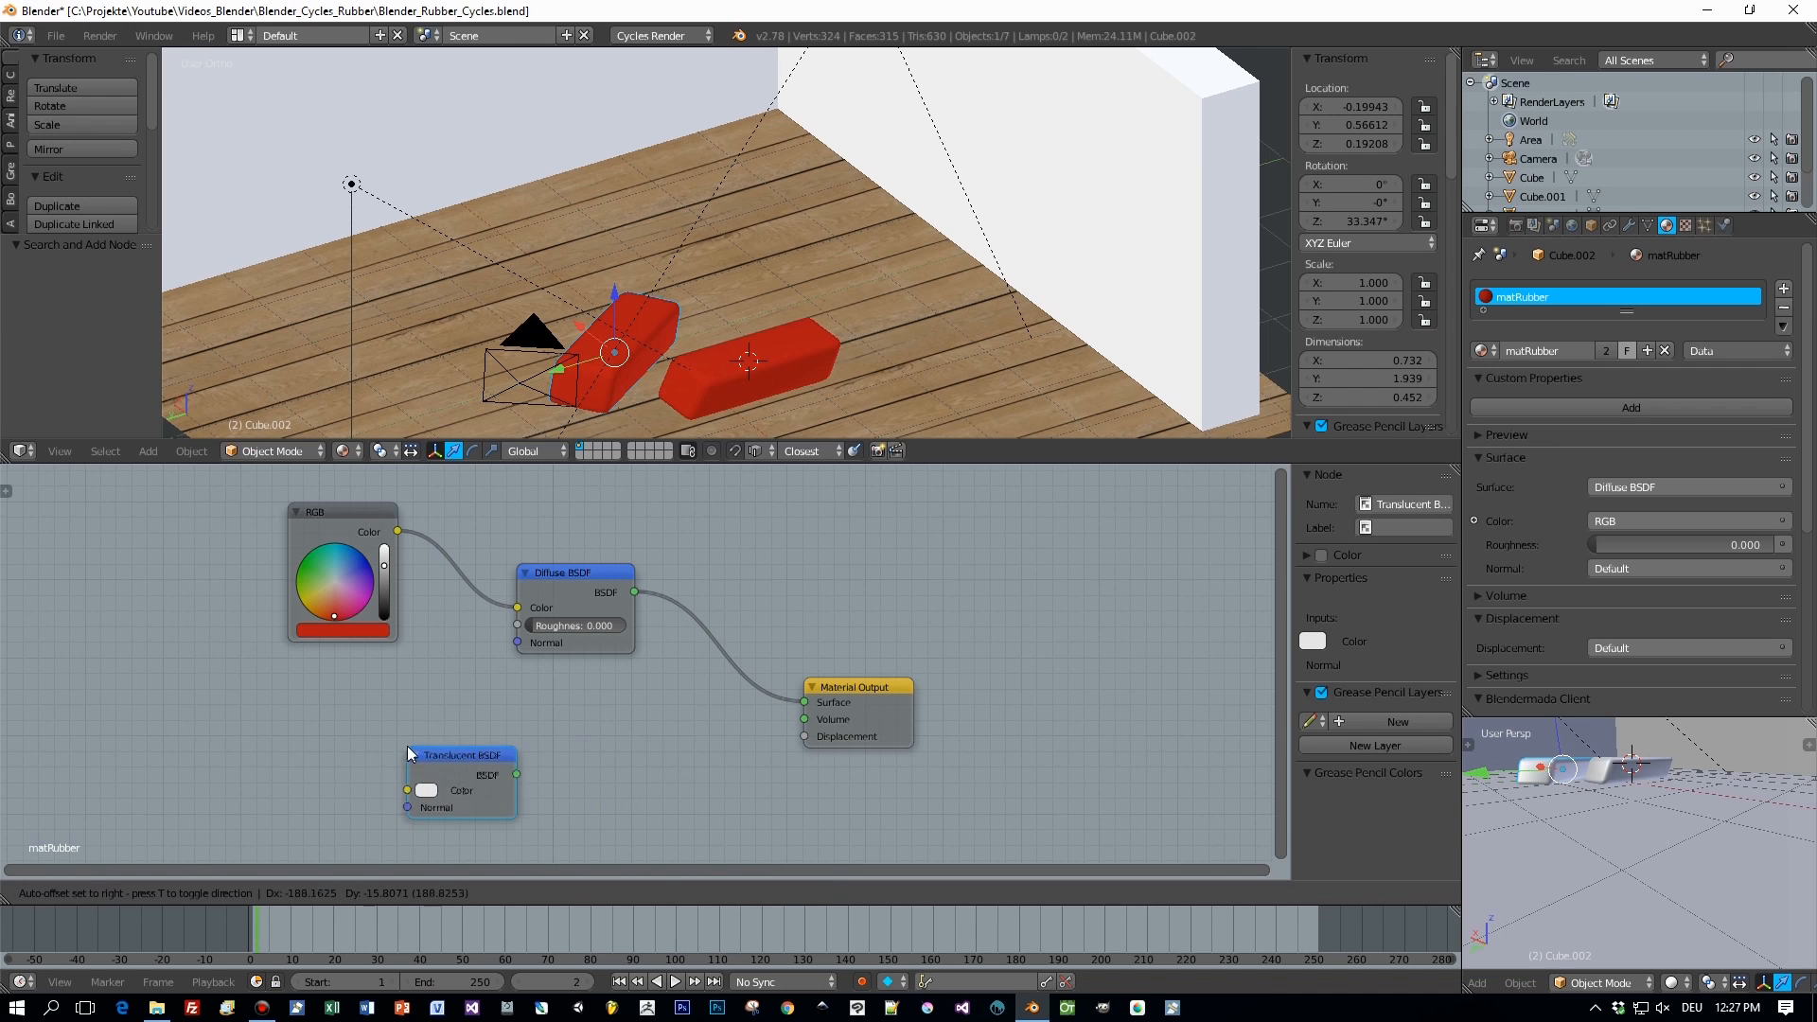
left_click(407, 746)
Add a Mix Shader node and connect the Diffuse BSDF and Translucent BSDF to its two shader inputs.
key("shift+a")
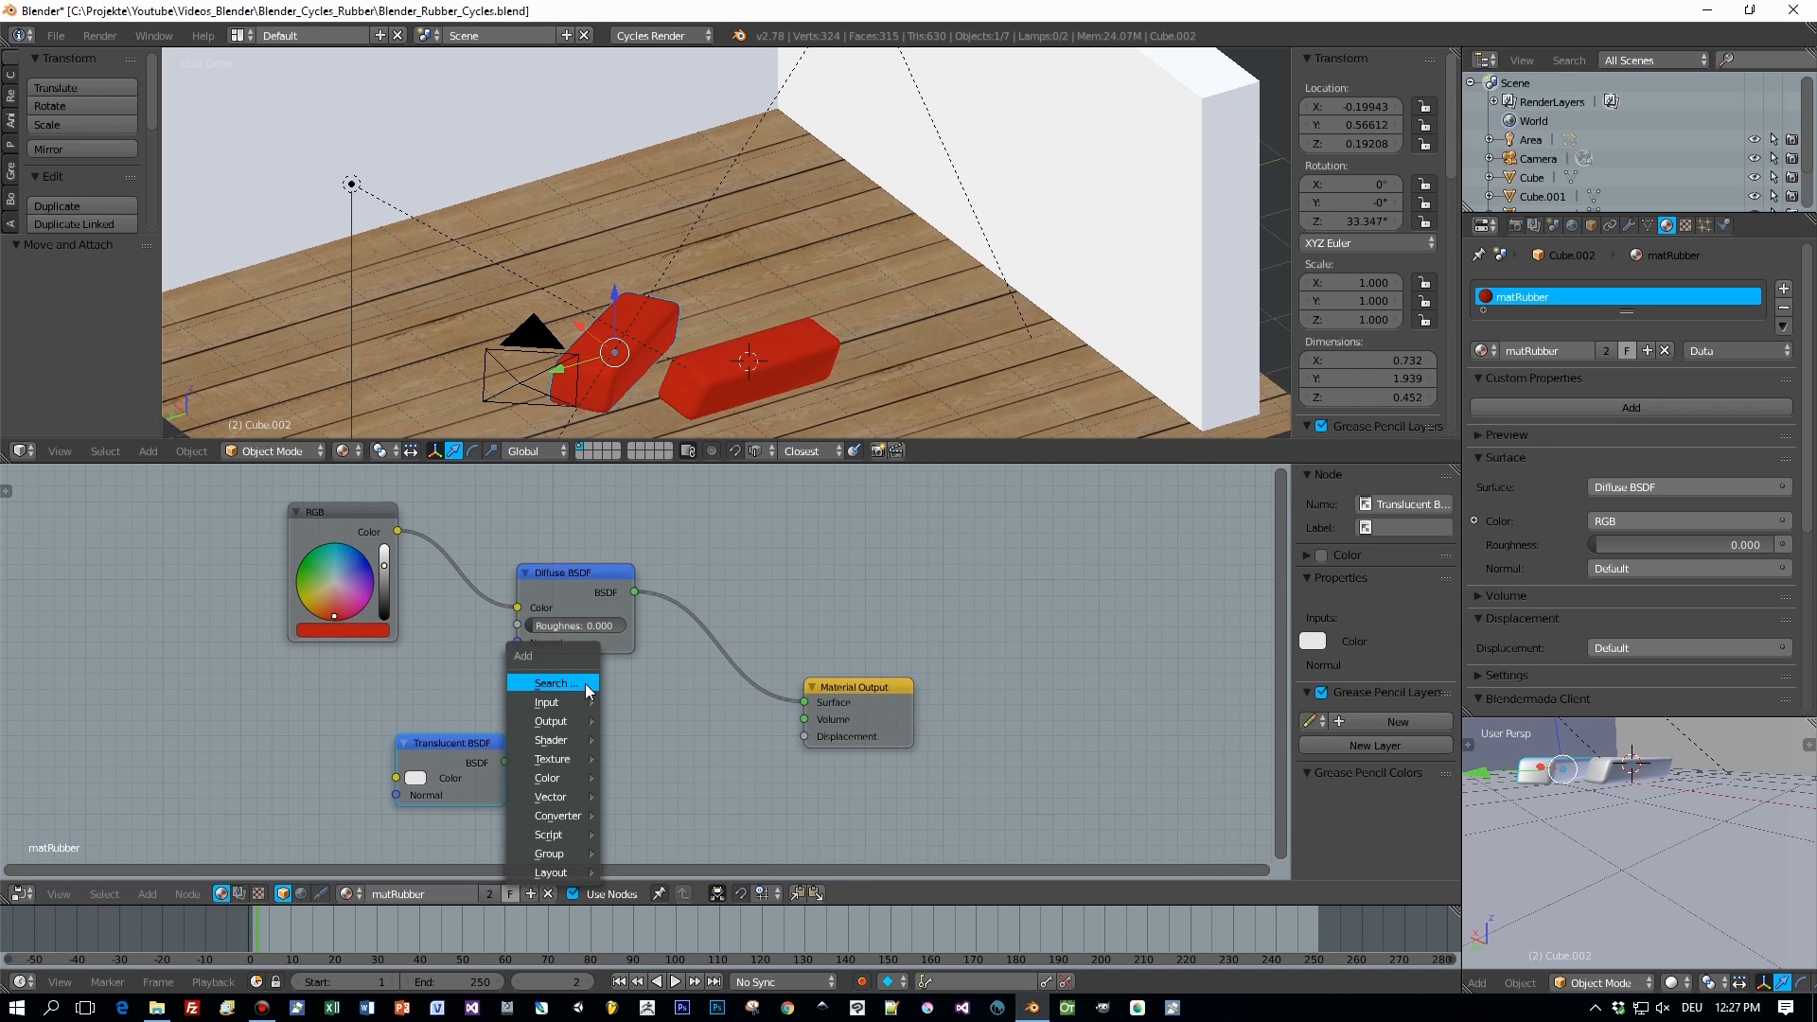
left_click(583, 683)
type("mix")
key("Return")
left_click(621, 688)
left_click_drag(636, 591, 705, 693)
left_click_drag(504, 759, 671, 745)
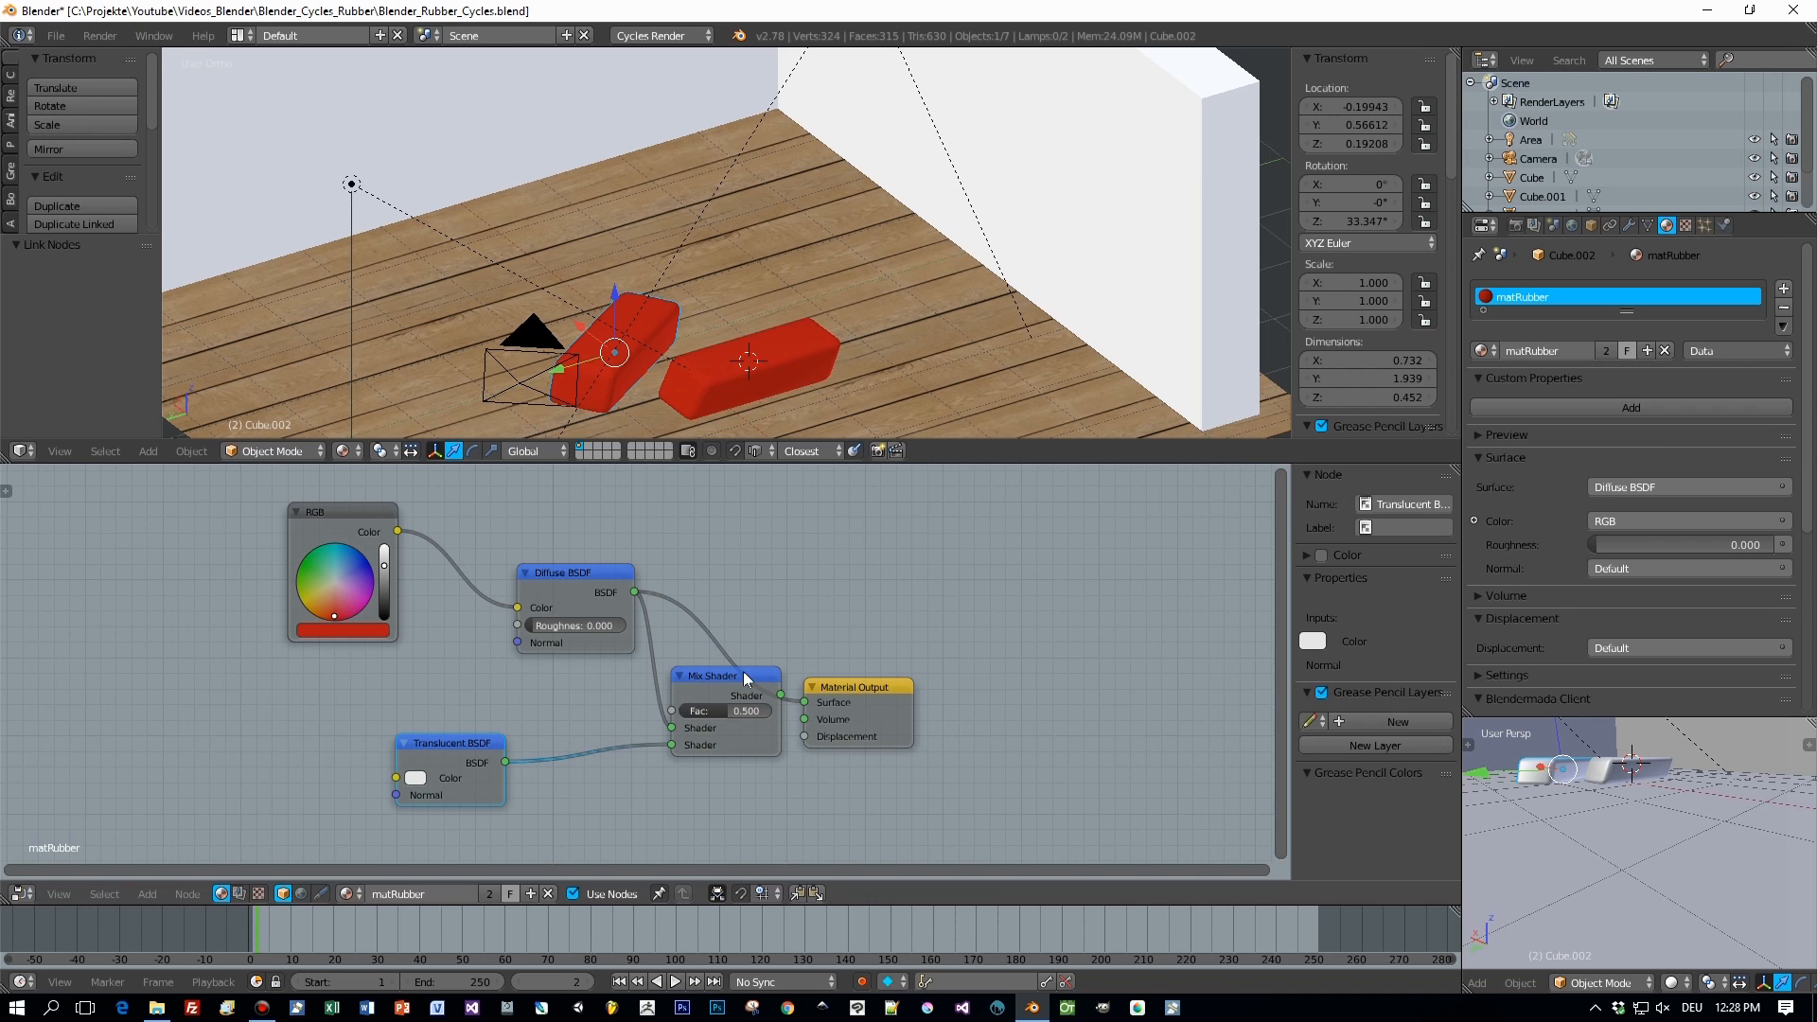
Cut the direct Diffuse-to-output link and connect the Mix Shader to the Material Output's Surface, spacing the nodes out.
left_click_drag(679, 626, 722, 593, "ctrl")
left_click_drag(884, 689, 920, 684)
left_click_drag(784, 696, 839, 700)
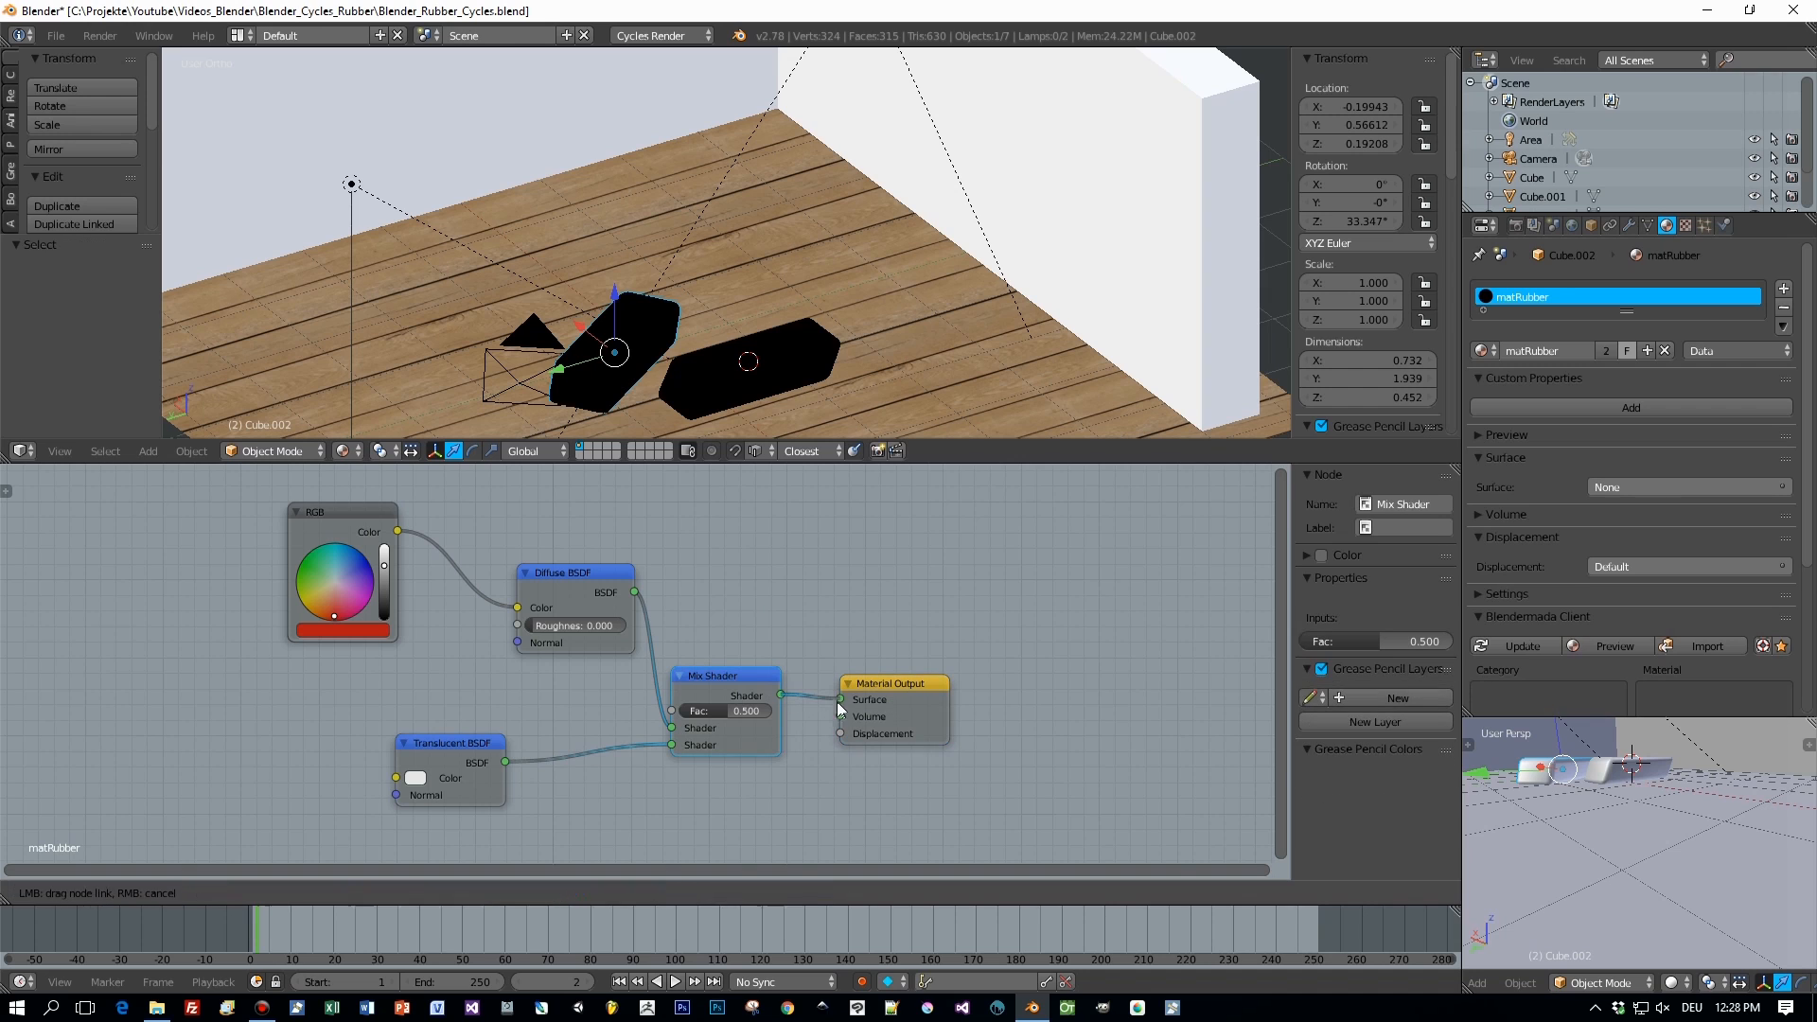
left_click_drag(605, 568, 587, 575)
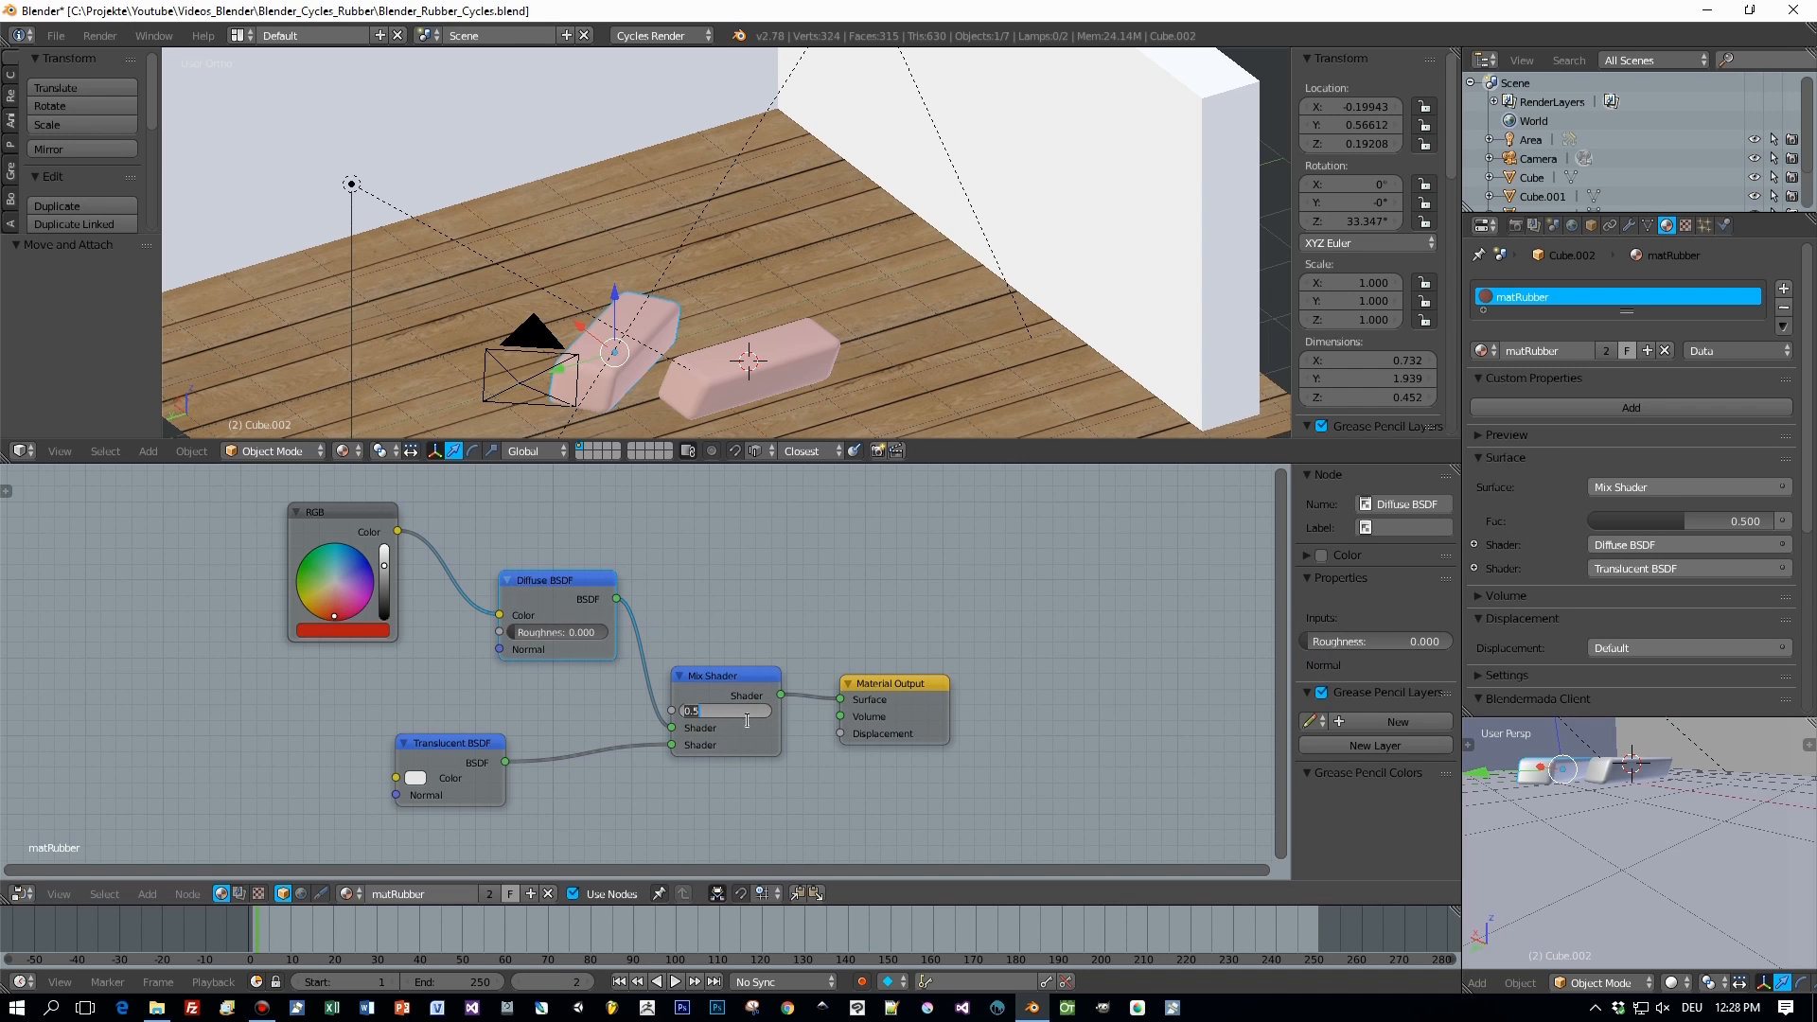
Set the Mix Shader's Fac to 0.6 and darken the Translucent BSDF color to a gray of about 0.079.
type("0.6")
key("Return")
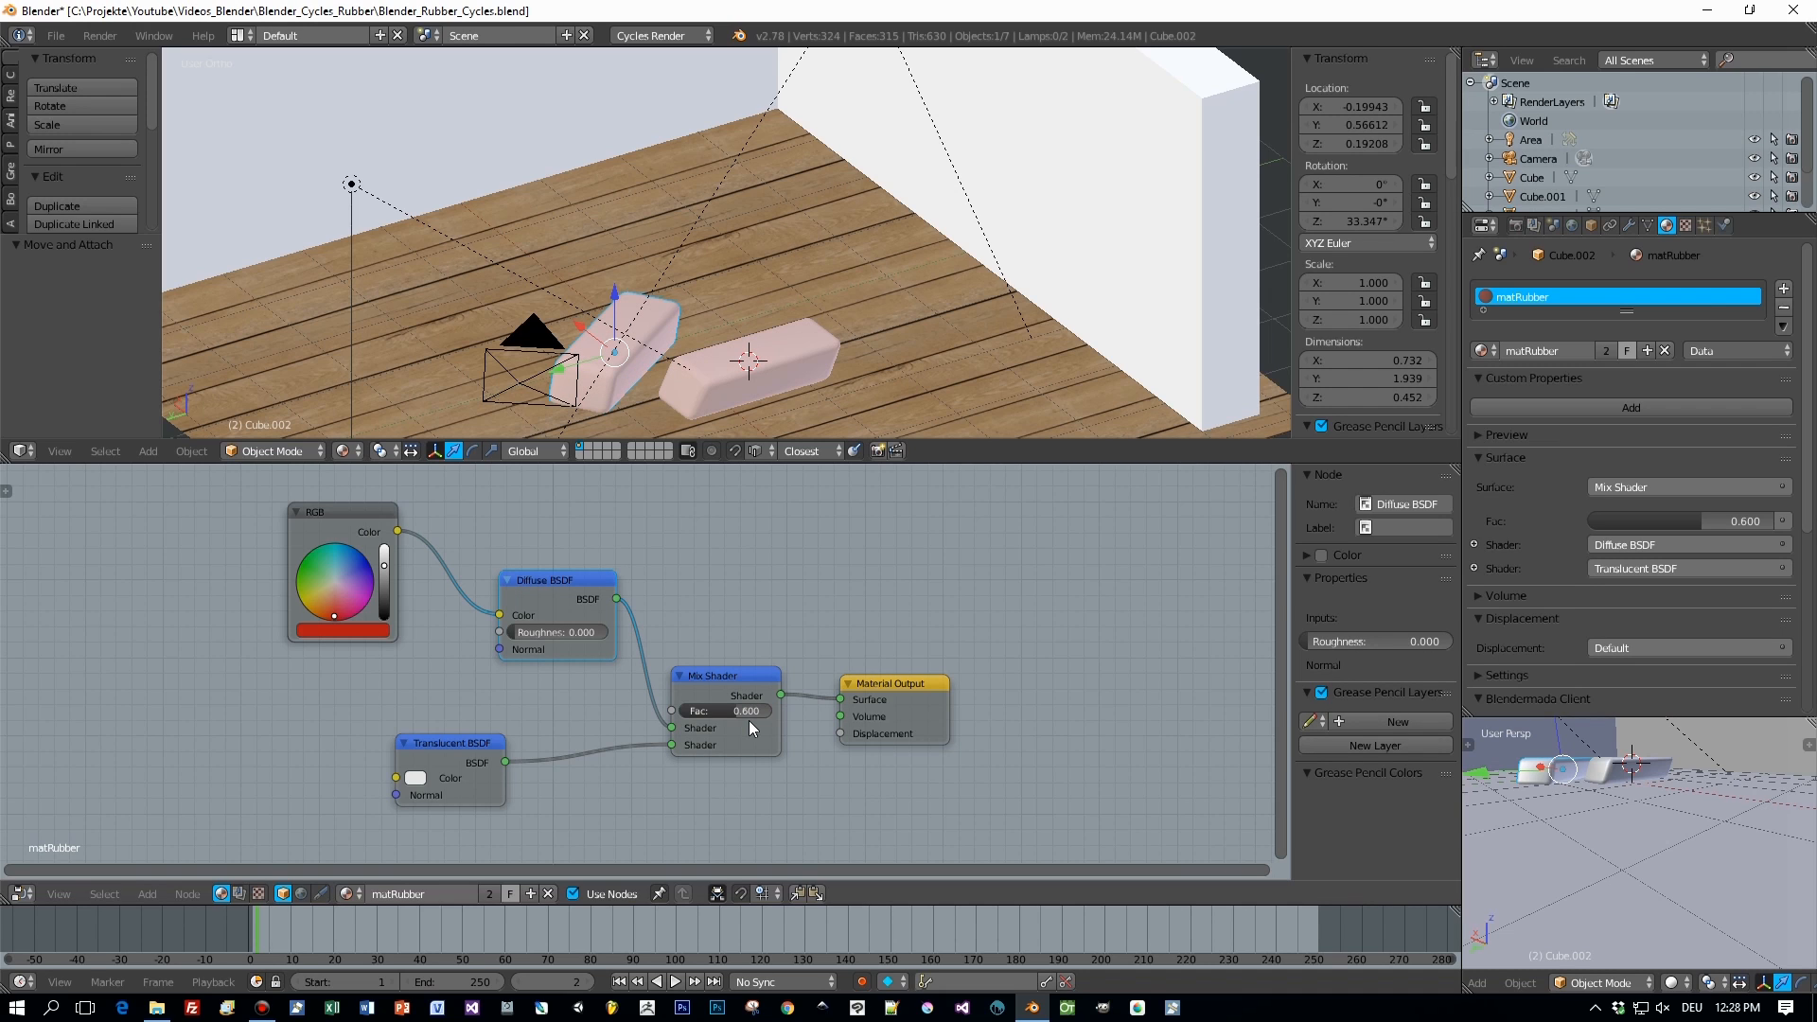
left_click(425, 778)
left_click_drag(540, 563, 540, 620)
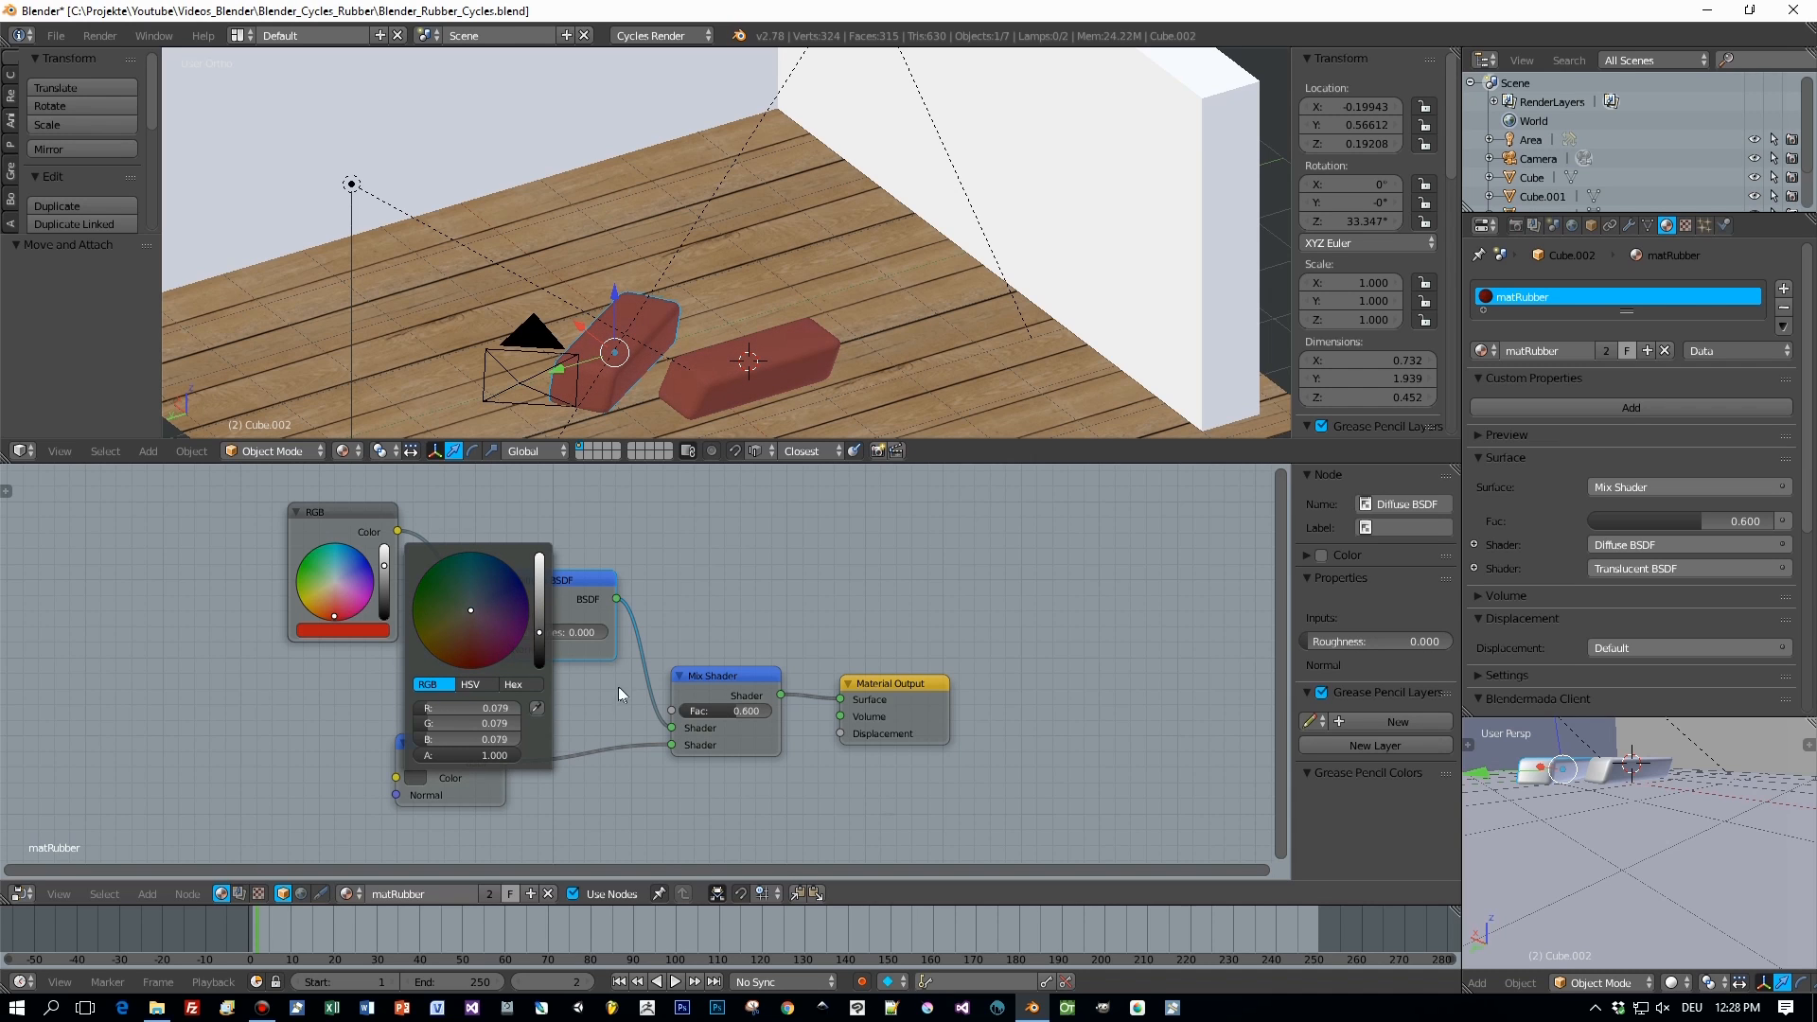
Switch the small preview viewport to Rendered shading, framing both blocks, and darken the Translucent BSDF's gray slightly more.
left_click(1673, 982)
left_click(1609, 858)
scroll(1635, 857, "up", 5)
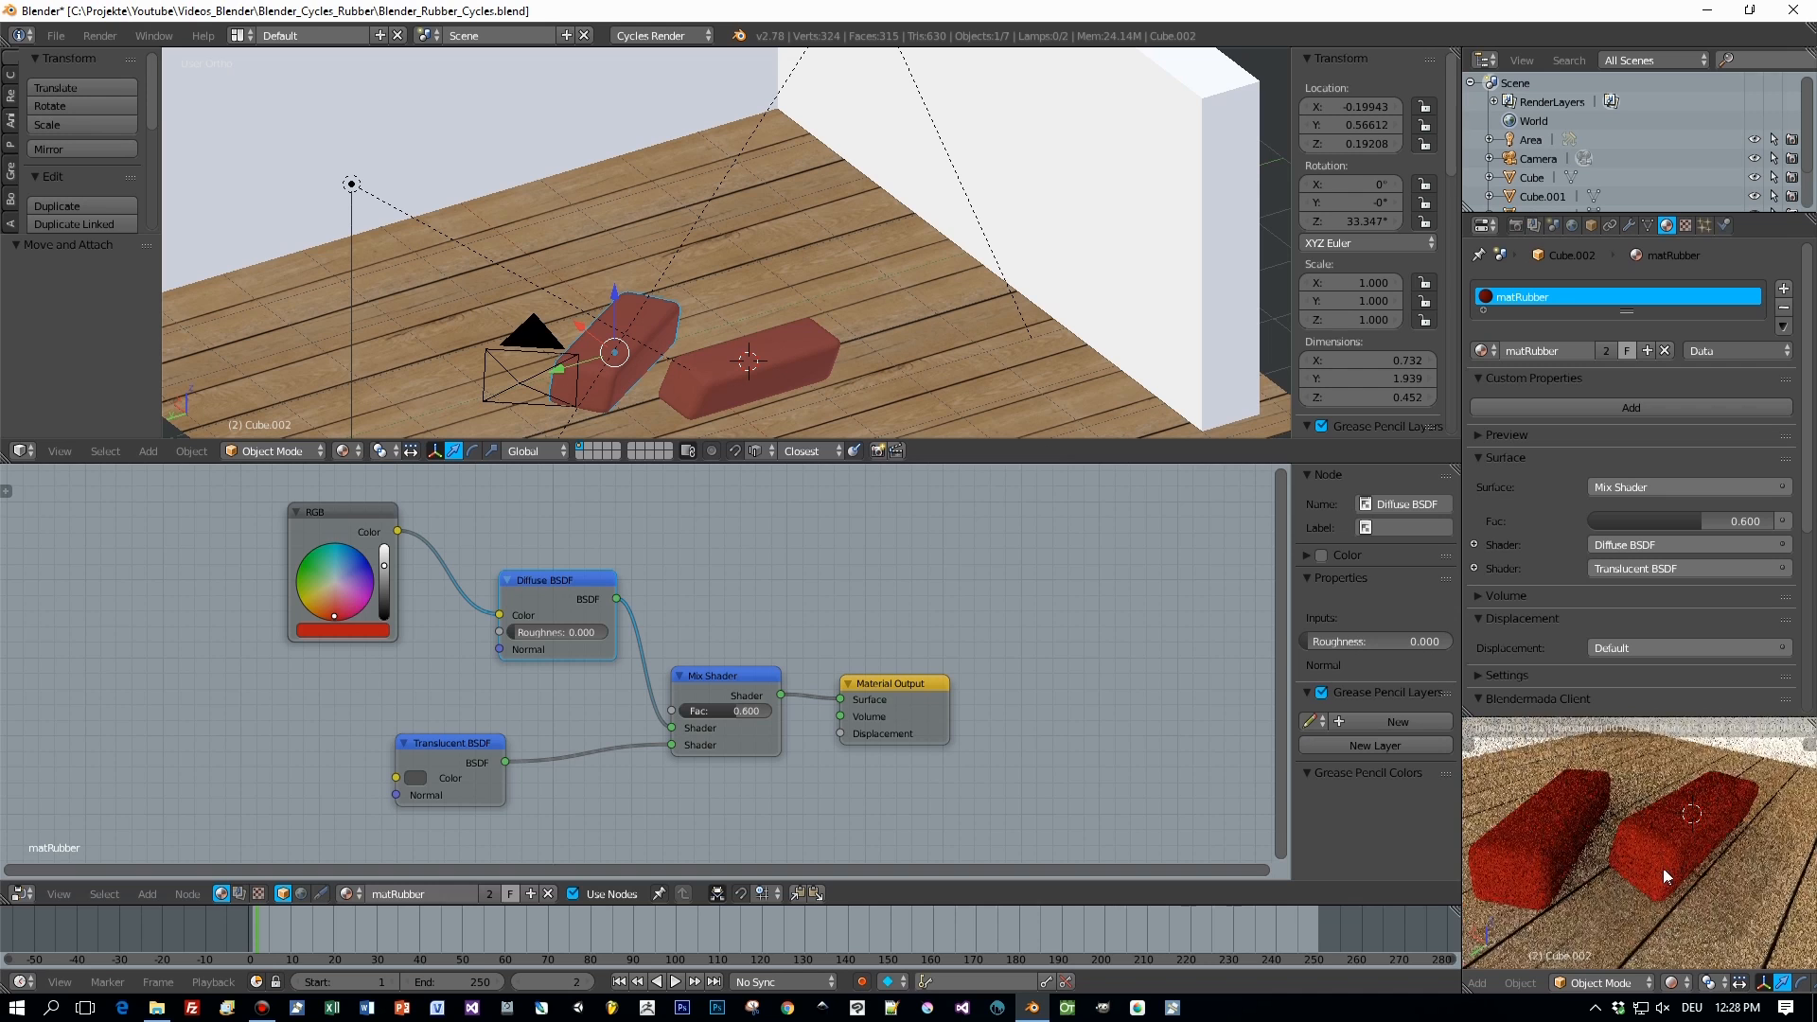
scroll(1661, 867, "down", 3)
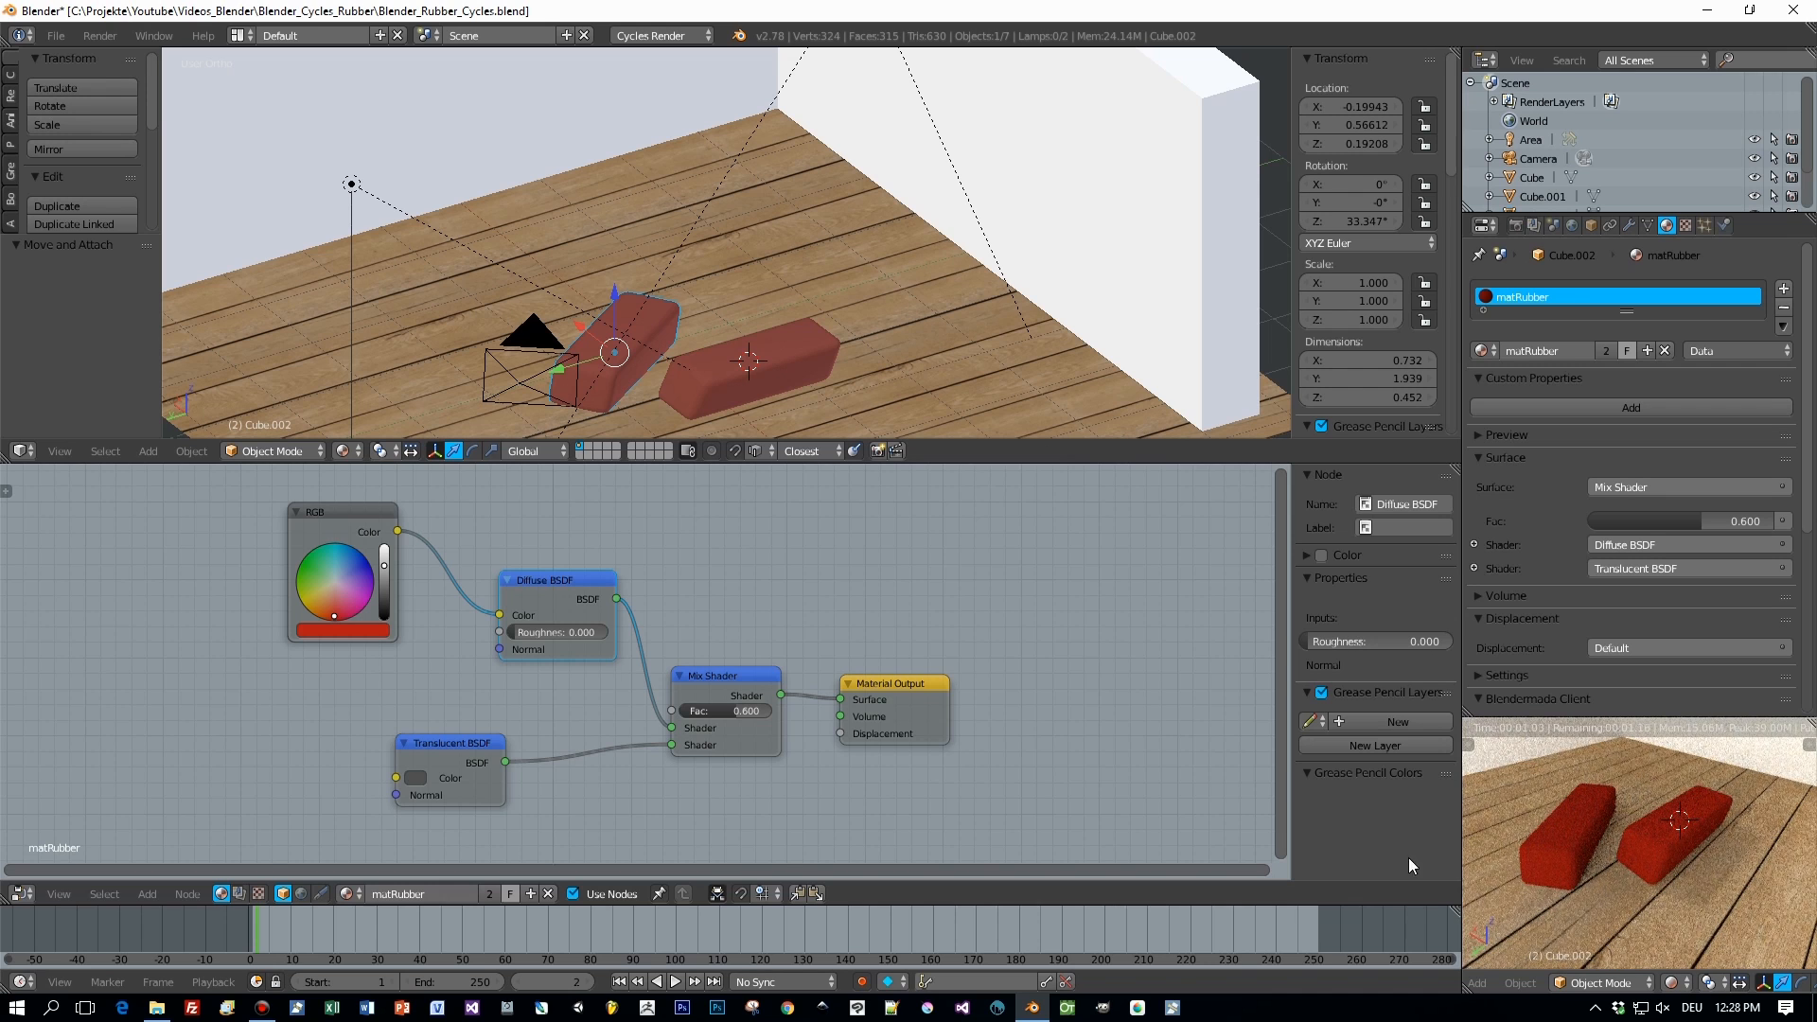
left_click(413, 782)
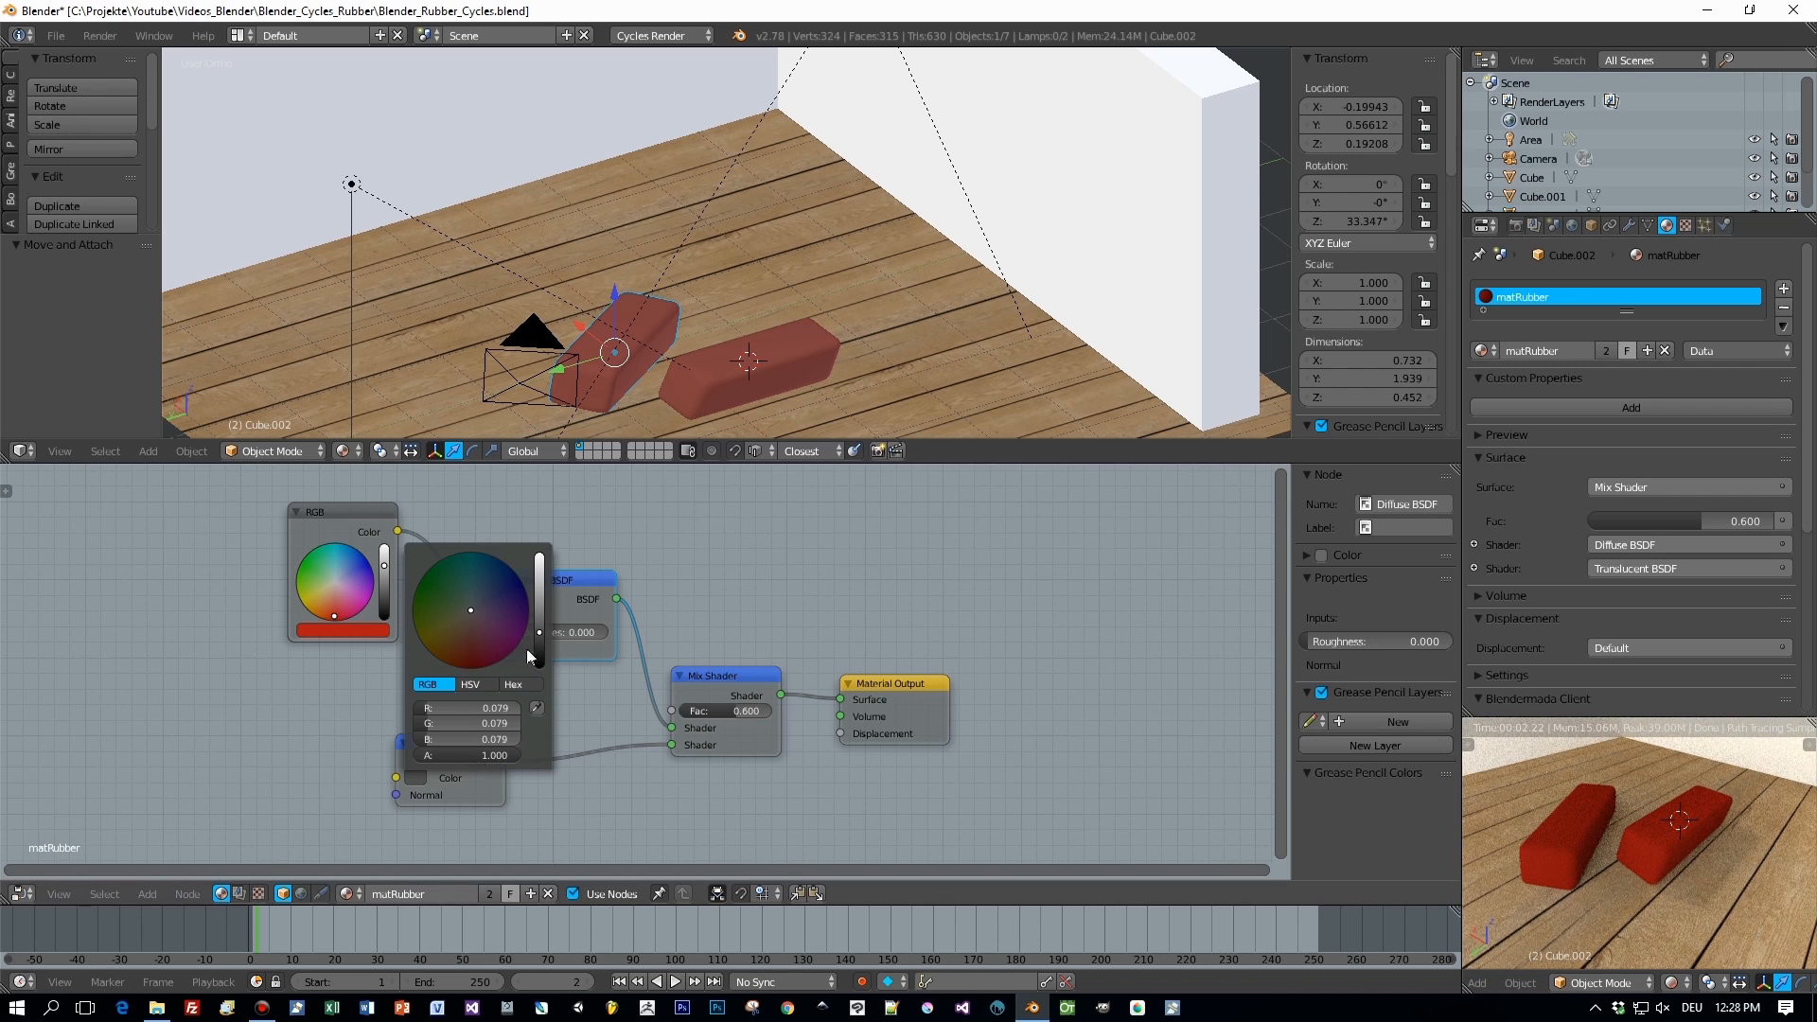
left_click_drag(543, 635, 541, 644)
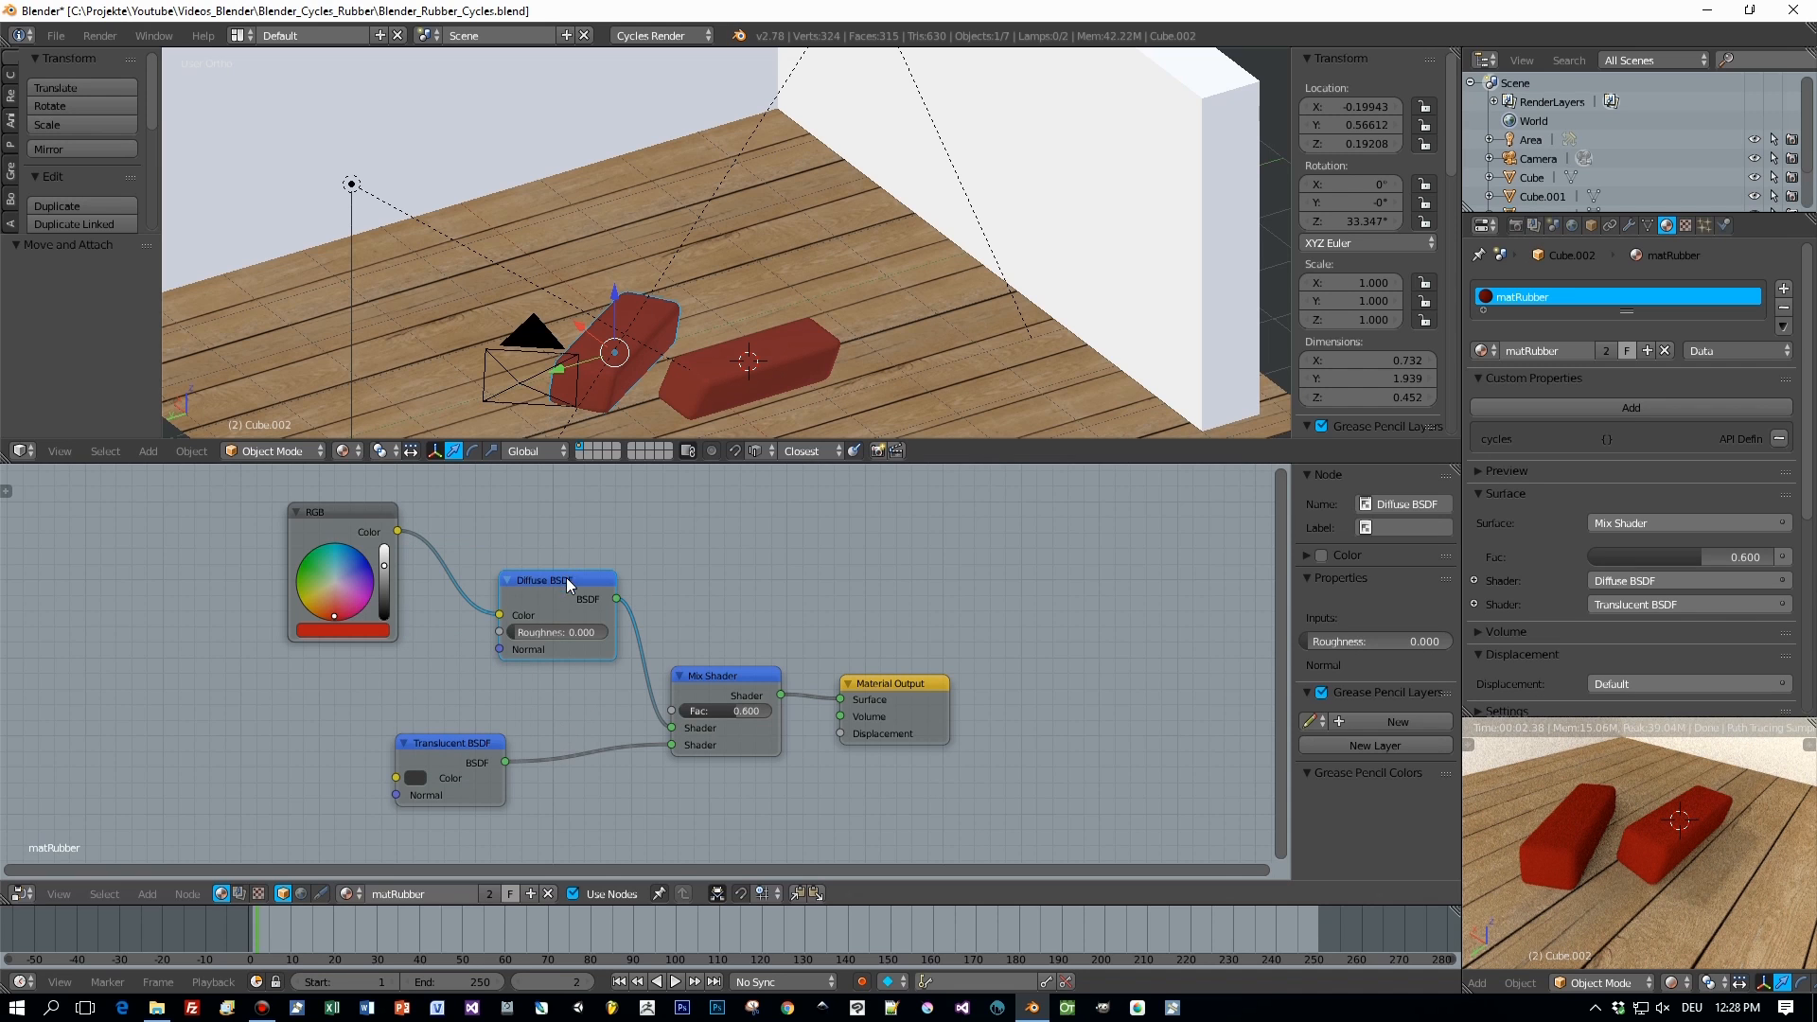
Spread the Diffuse, Mix Shader and Material Output nodes apart and add a Glossy BSDF node below the Mix Shader.
left_click_drag(566, 578, 566, 566)
left_click_drag(724, 672, 726, 642)
left_click_drag(886, 678, 984, 646)
key("shift+a")
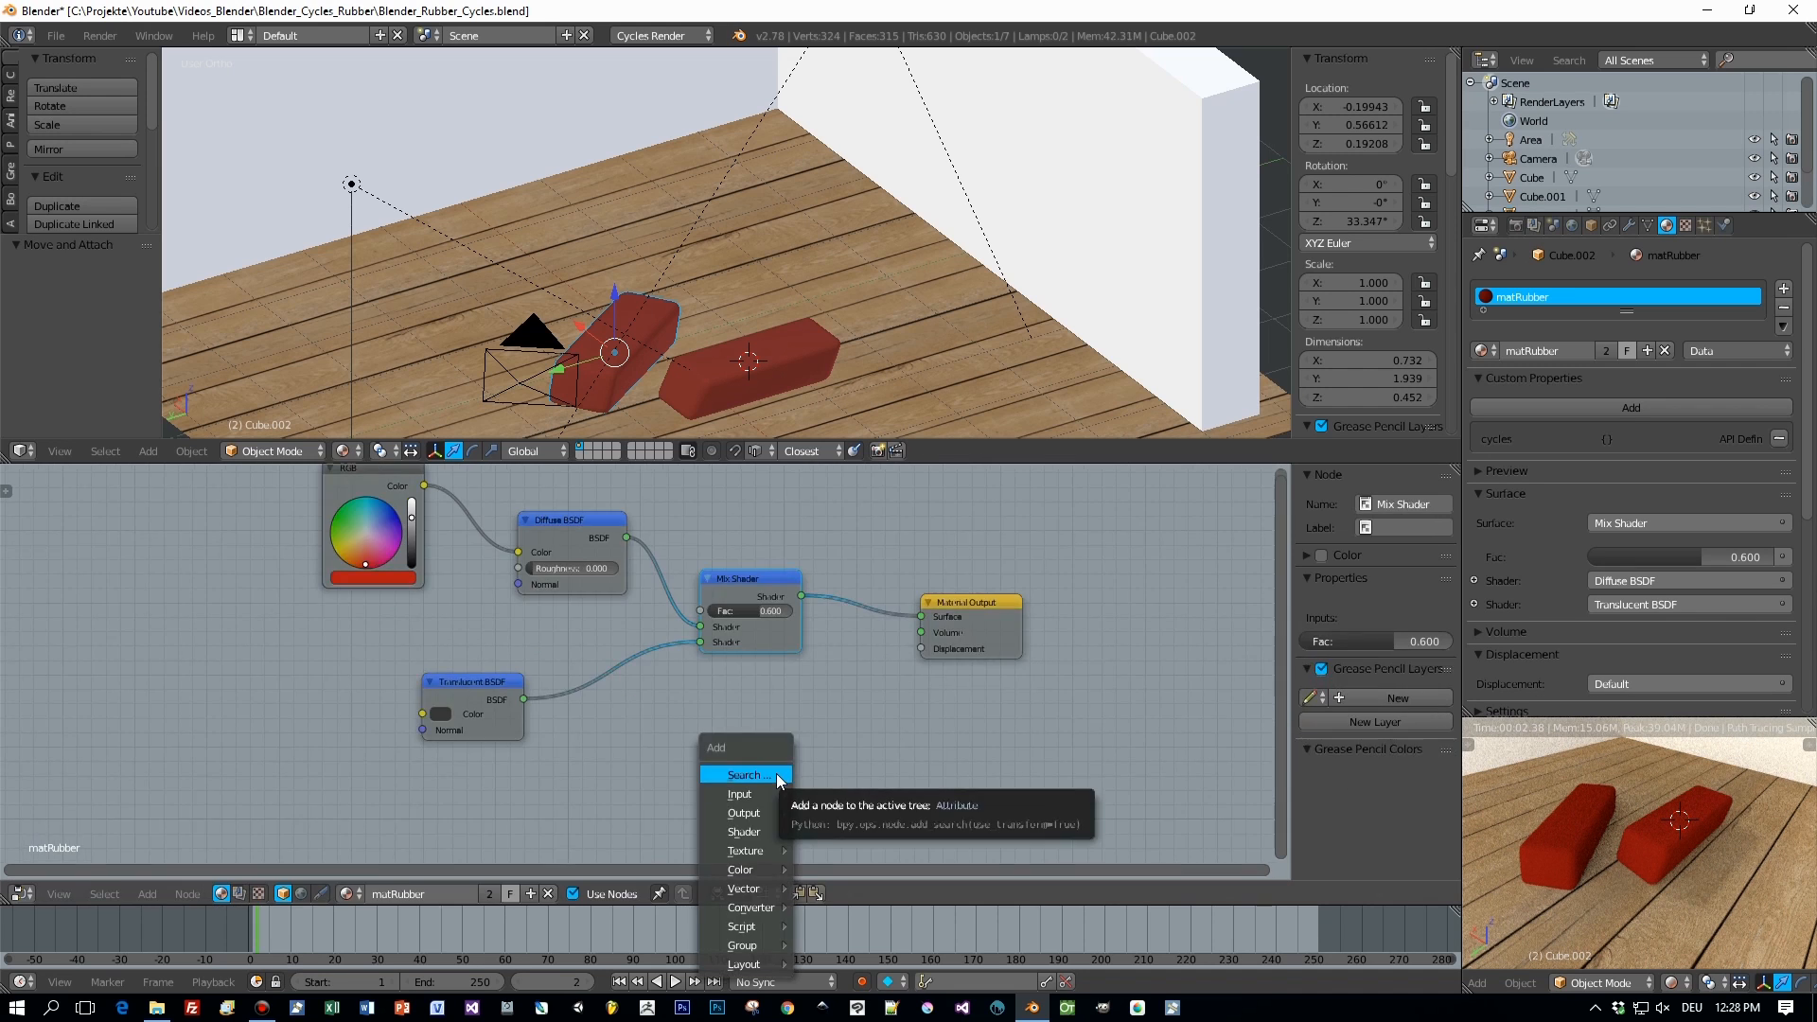
left_click(779, 776)
type("gl")
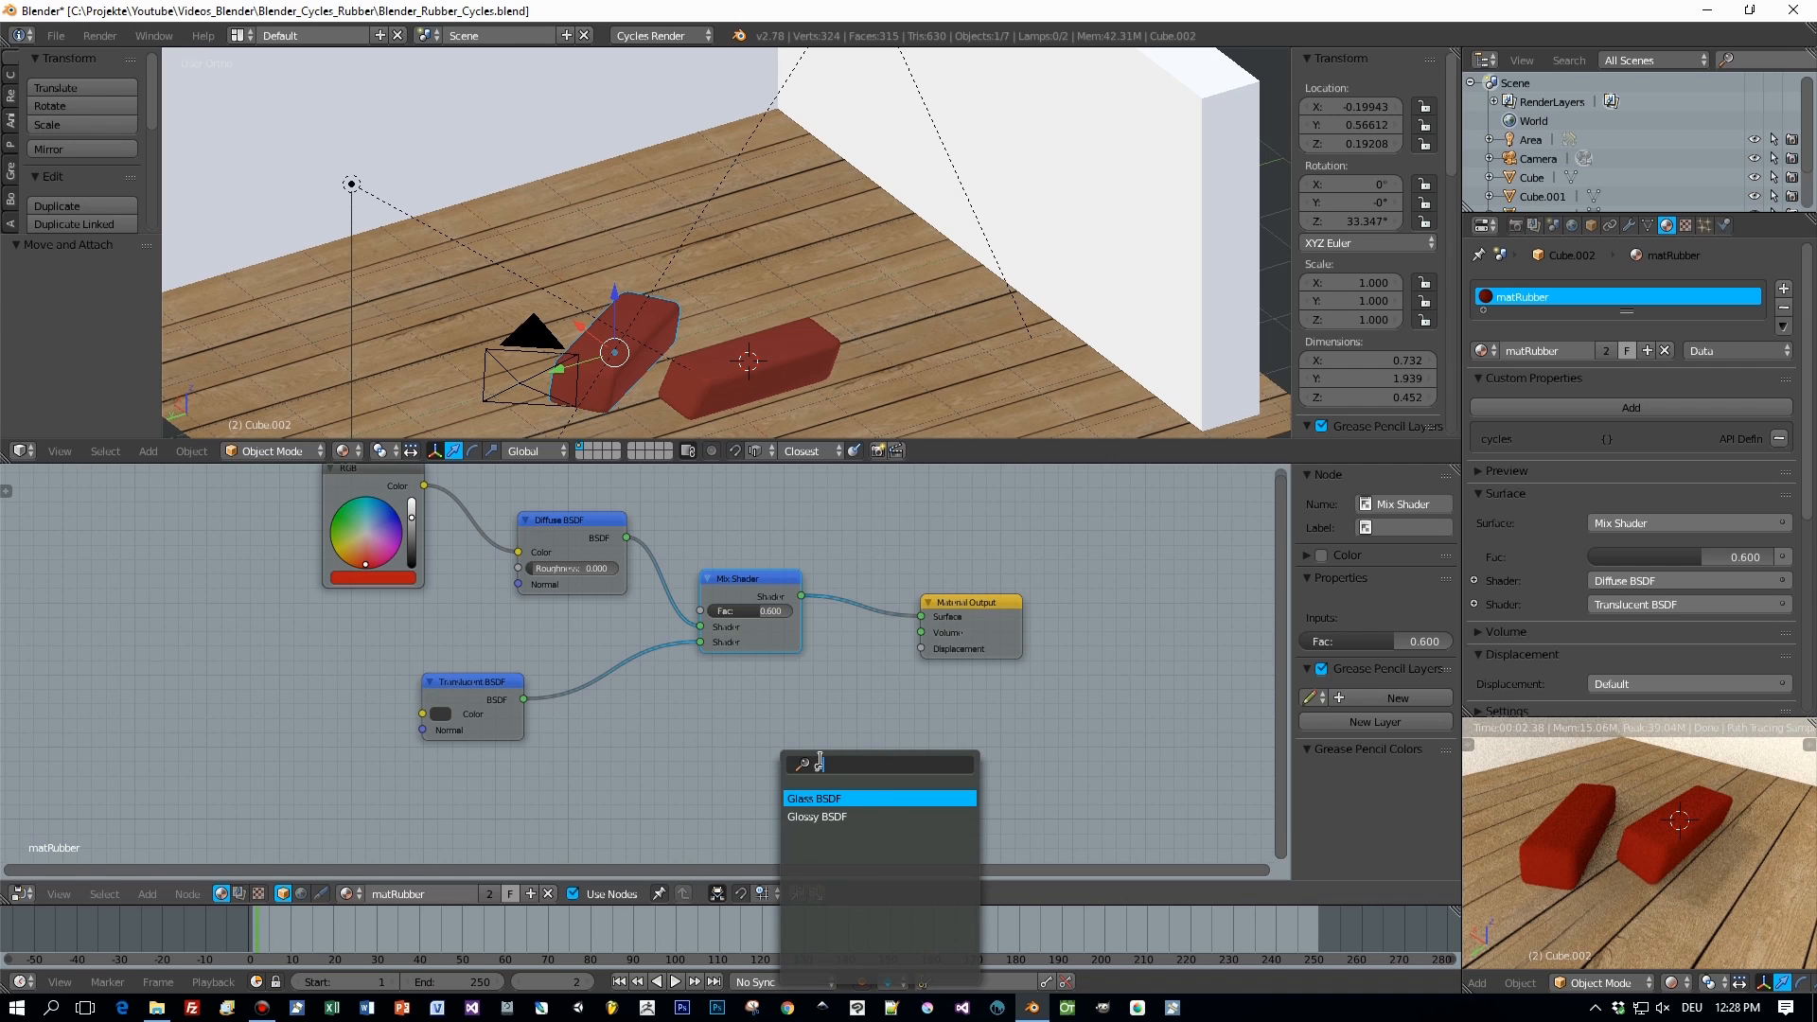
left_click(833, 816)
left_click(712, 706)
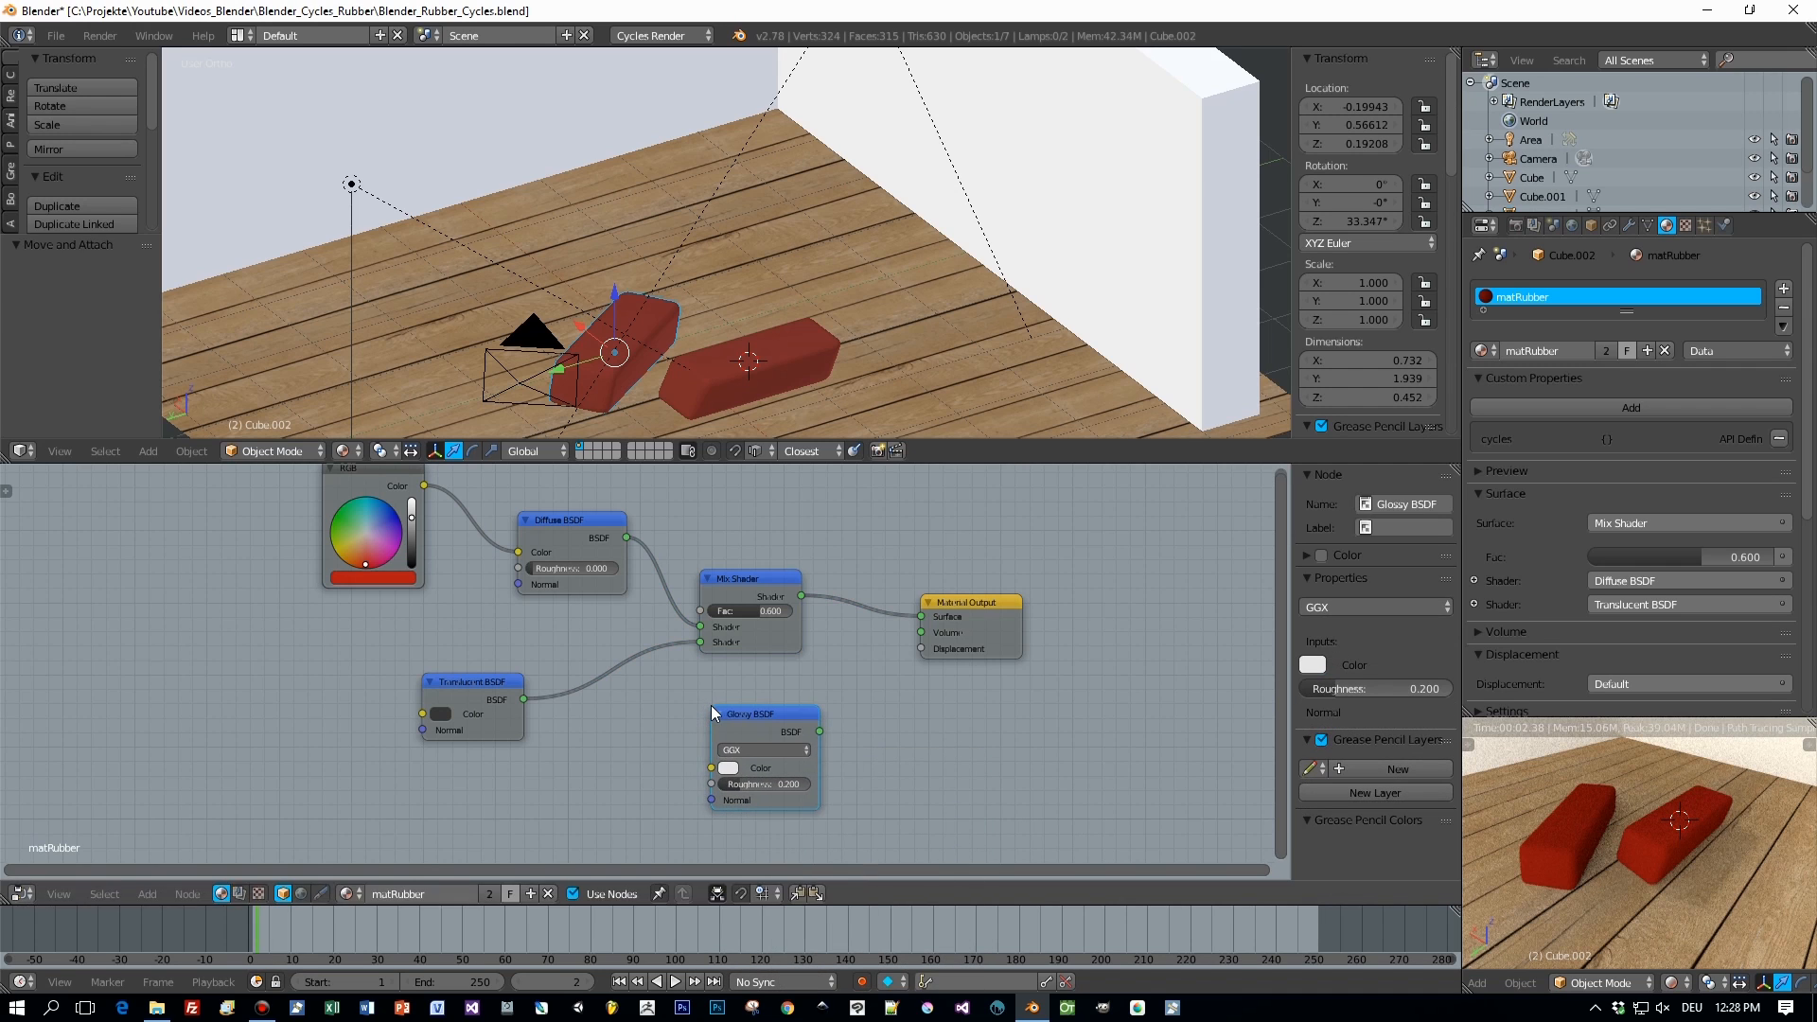
Darken the Glossy BSDF color to a dark gray and shift the node slightly toward the Translucent BSDF.
left_click(729, 769)
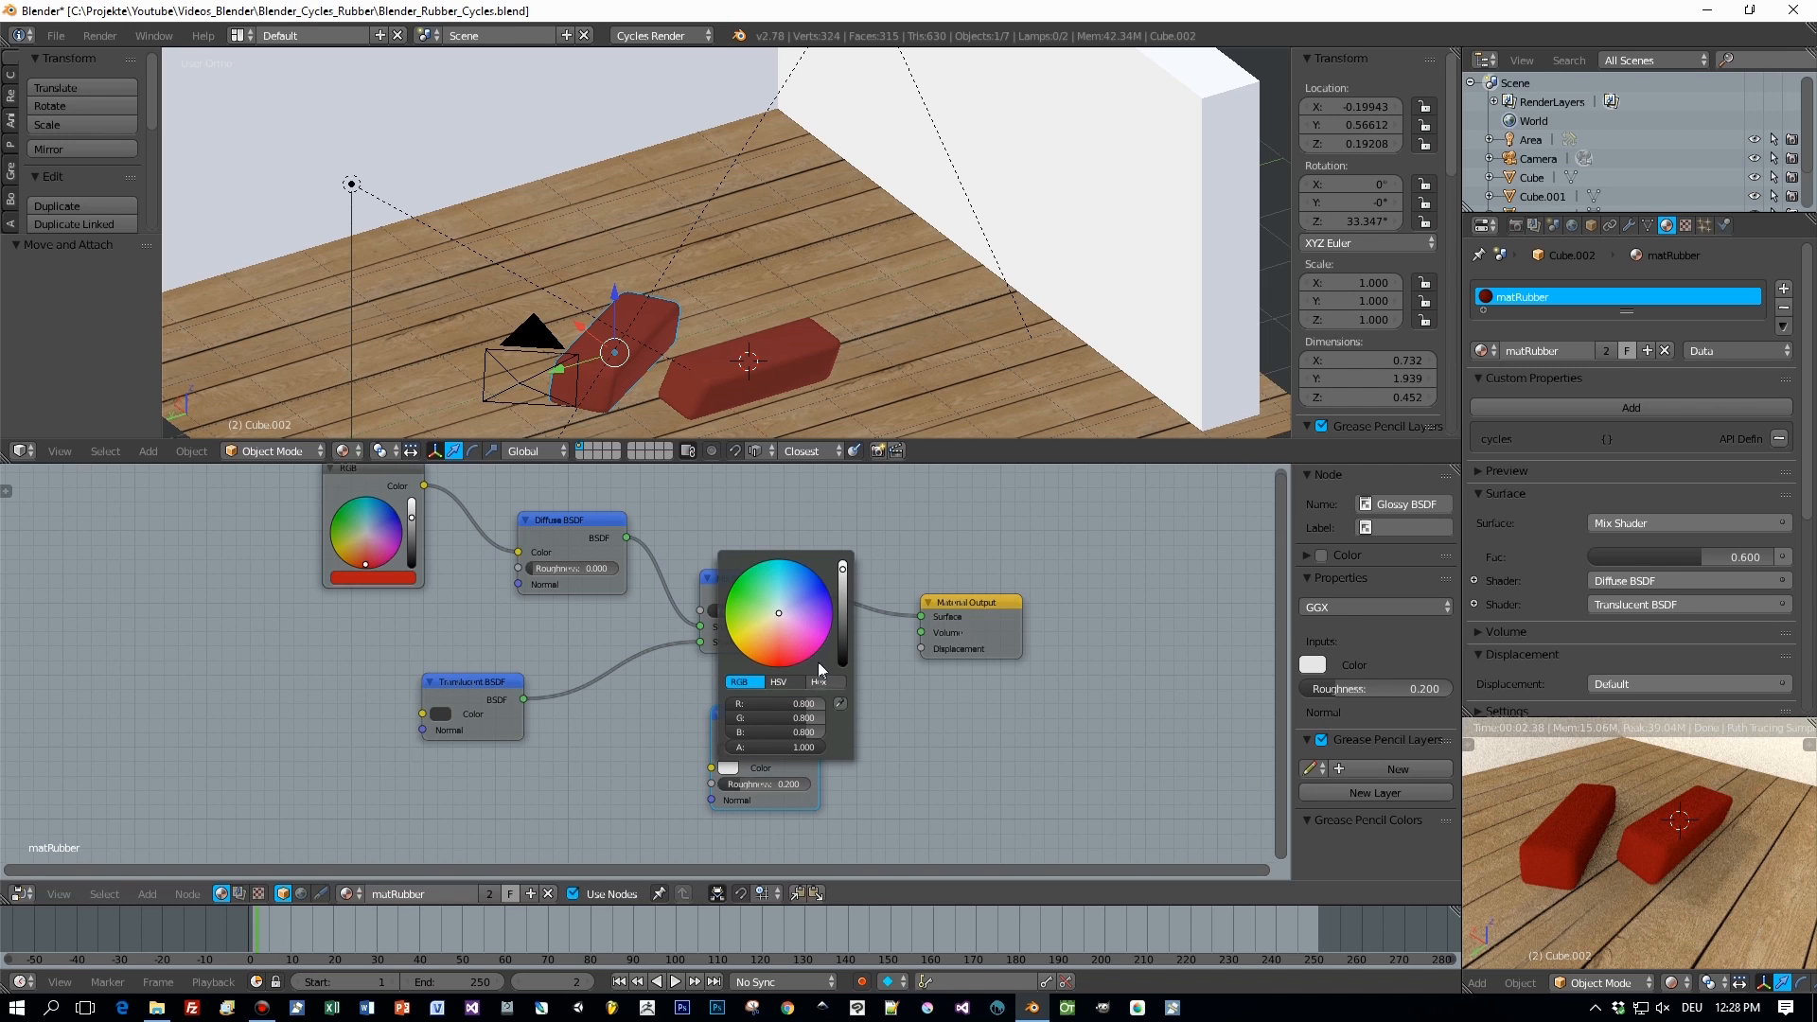
left_click_drag(844, 570, 844, 640)
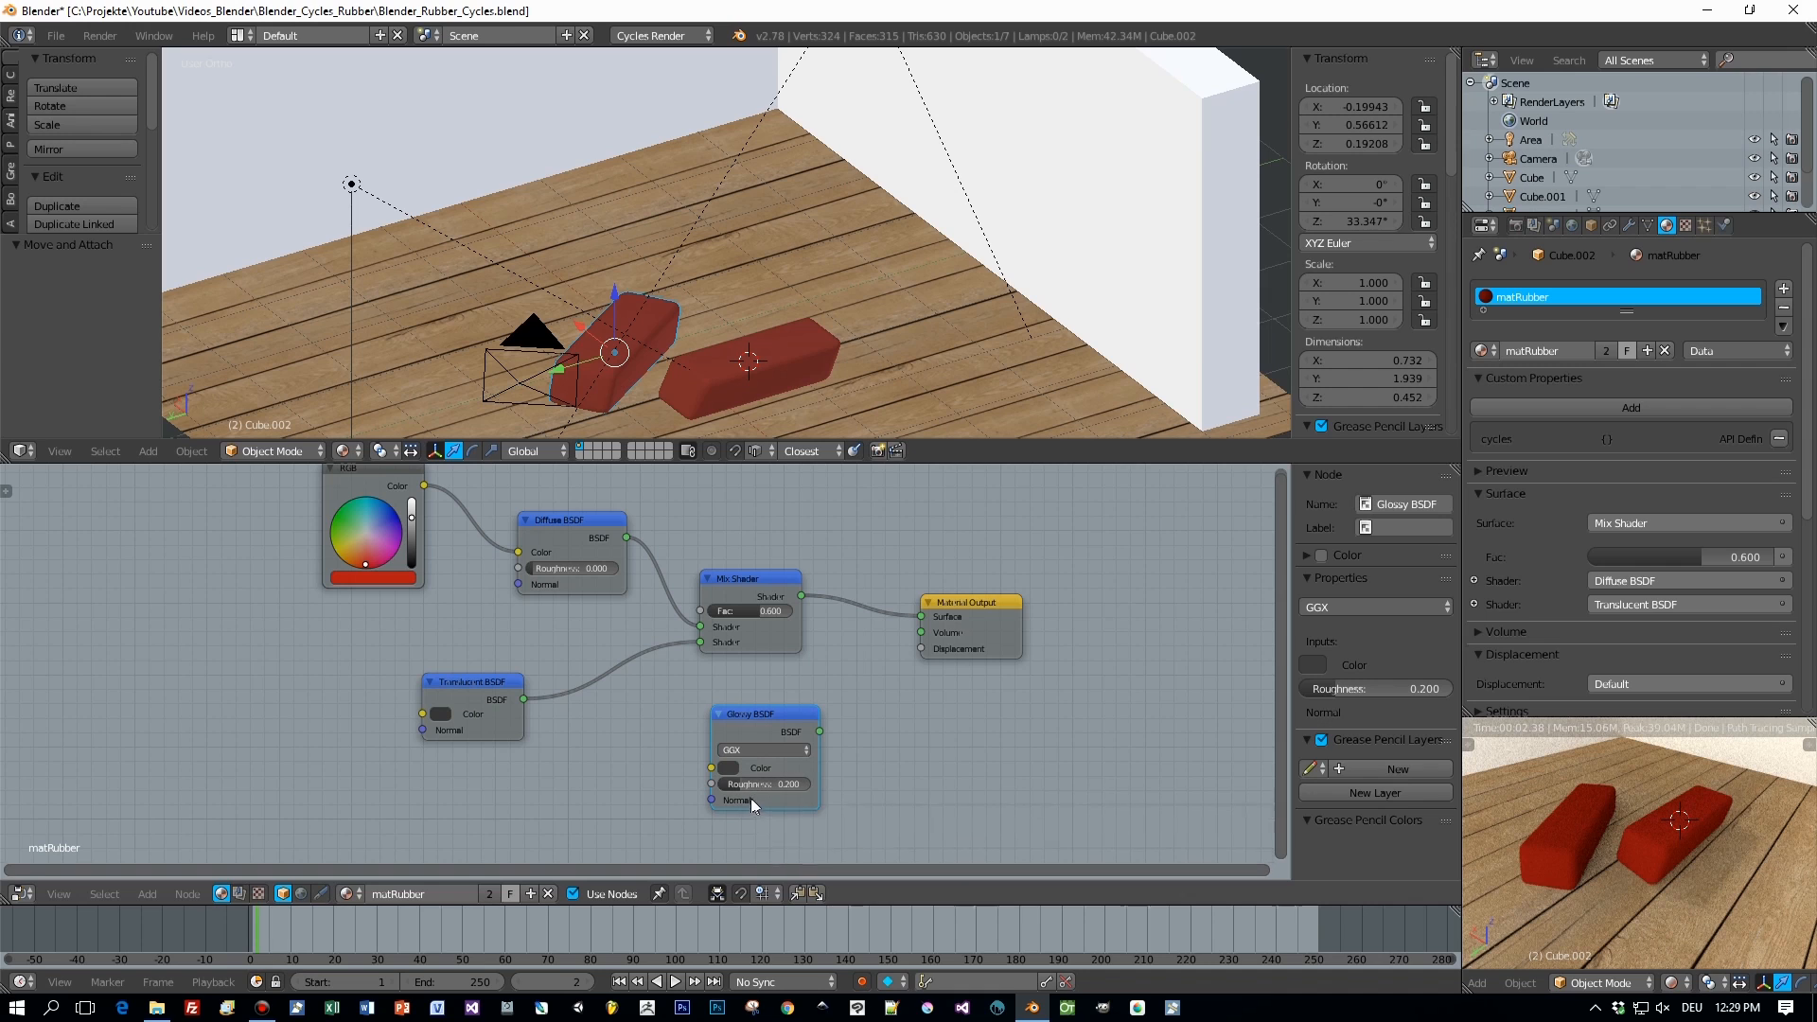
left_click_drag(776, 714, 751, 717)
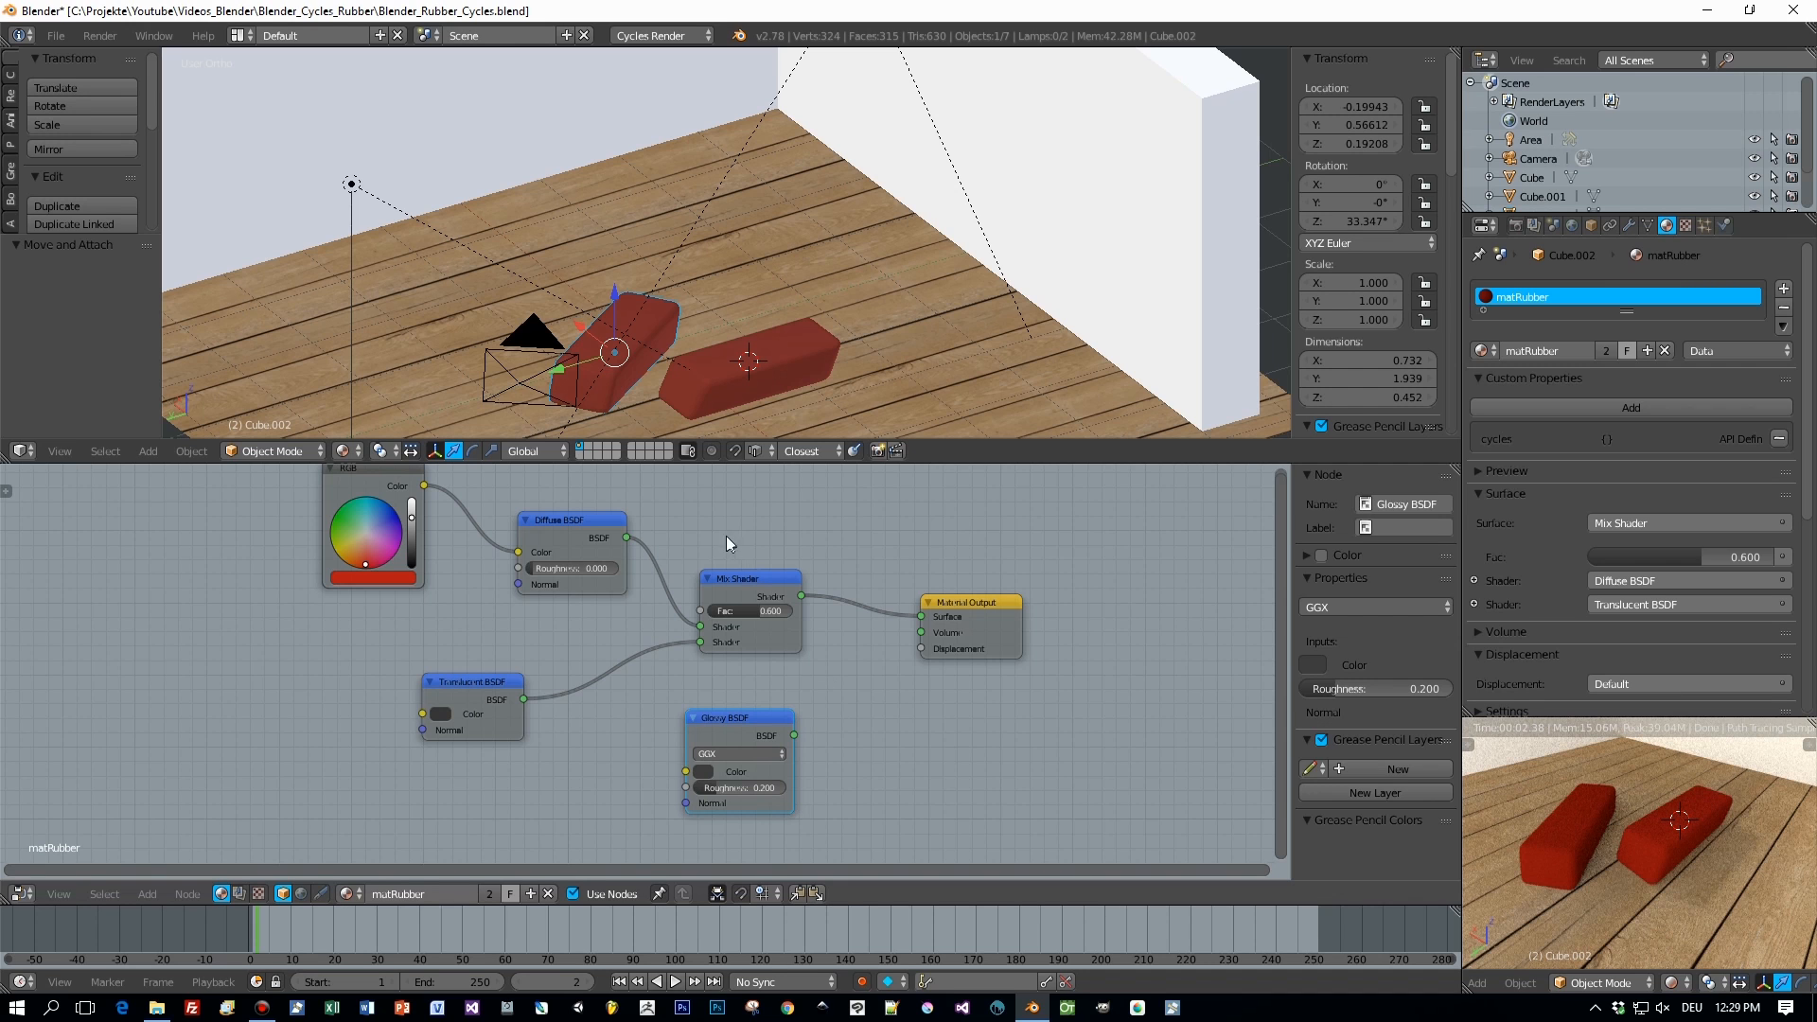
Duplicate the Mix Shader onto the link before the Material Output and connect the Glossy BSDF to the copy's free shader input.
left_click(729, 575)
key("shift+d")
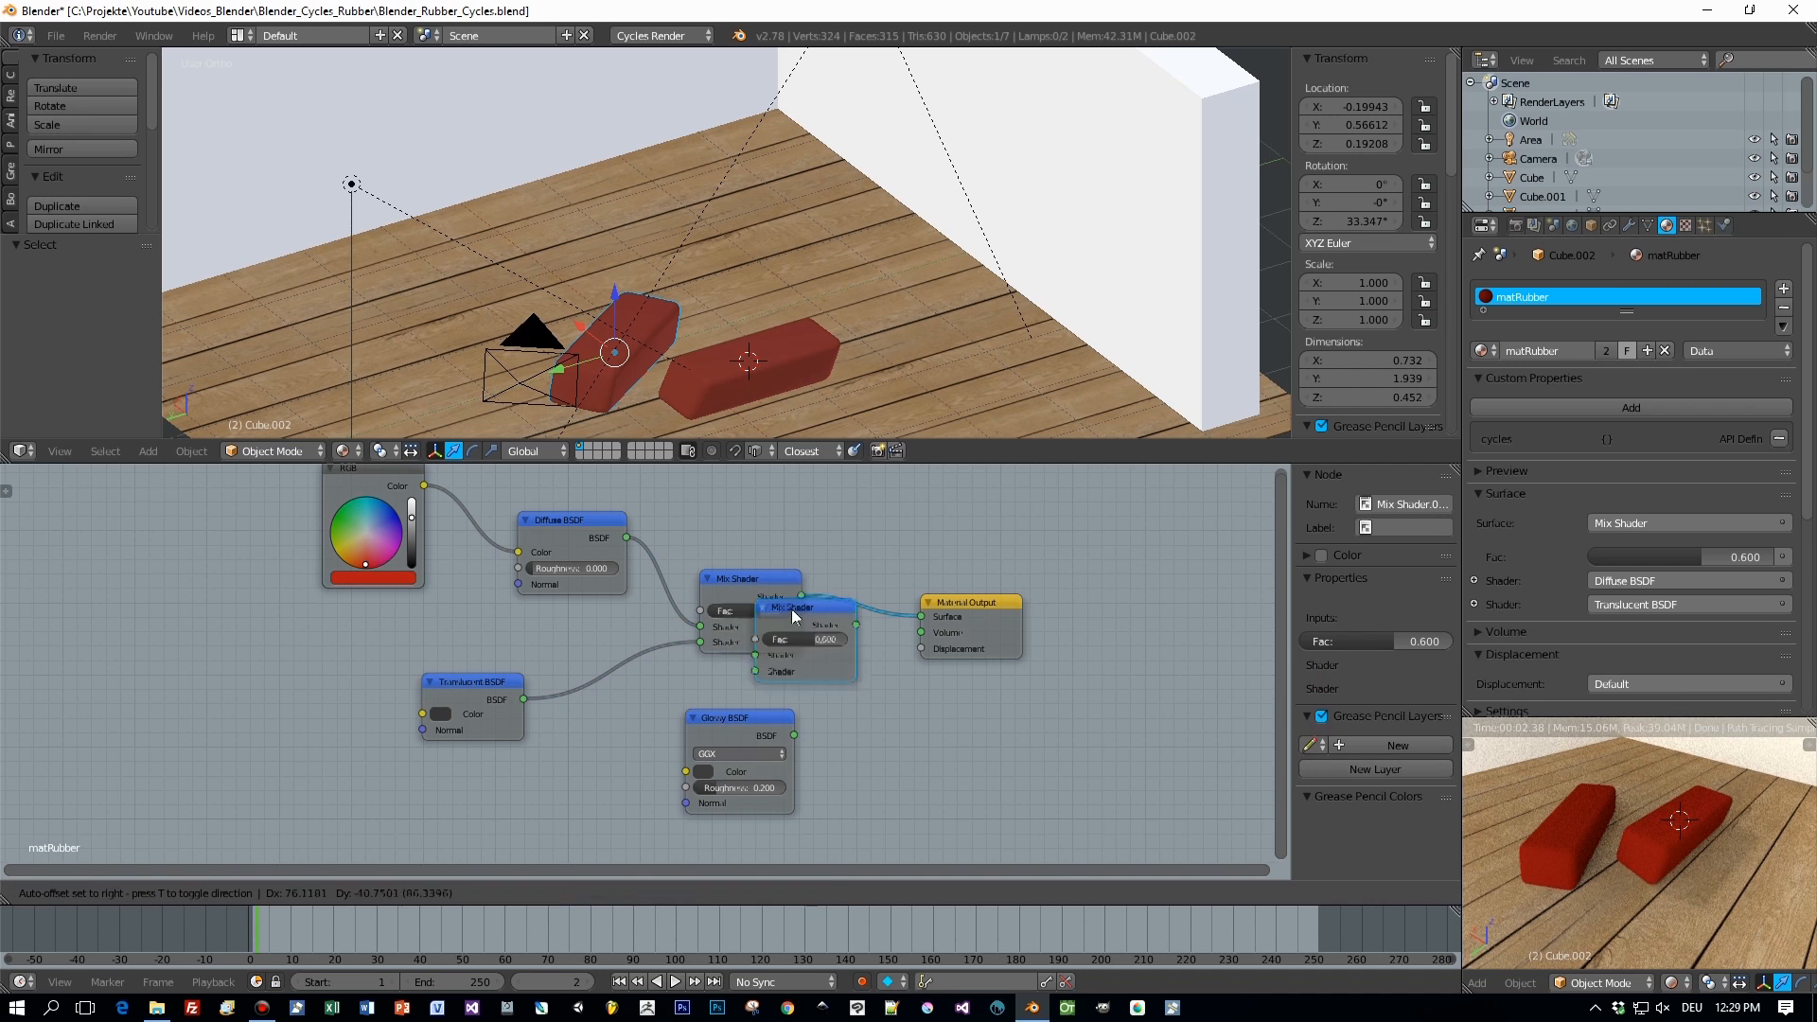
left_click(886, 601)
left_click_drag(795, 735, 857, 665)
Set the Fac of the second Mix Shader, beside the Material Output, to 0.05.
left_click(934, 634)
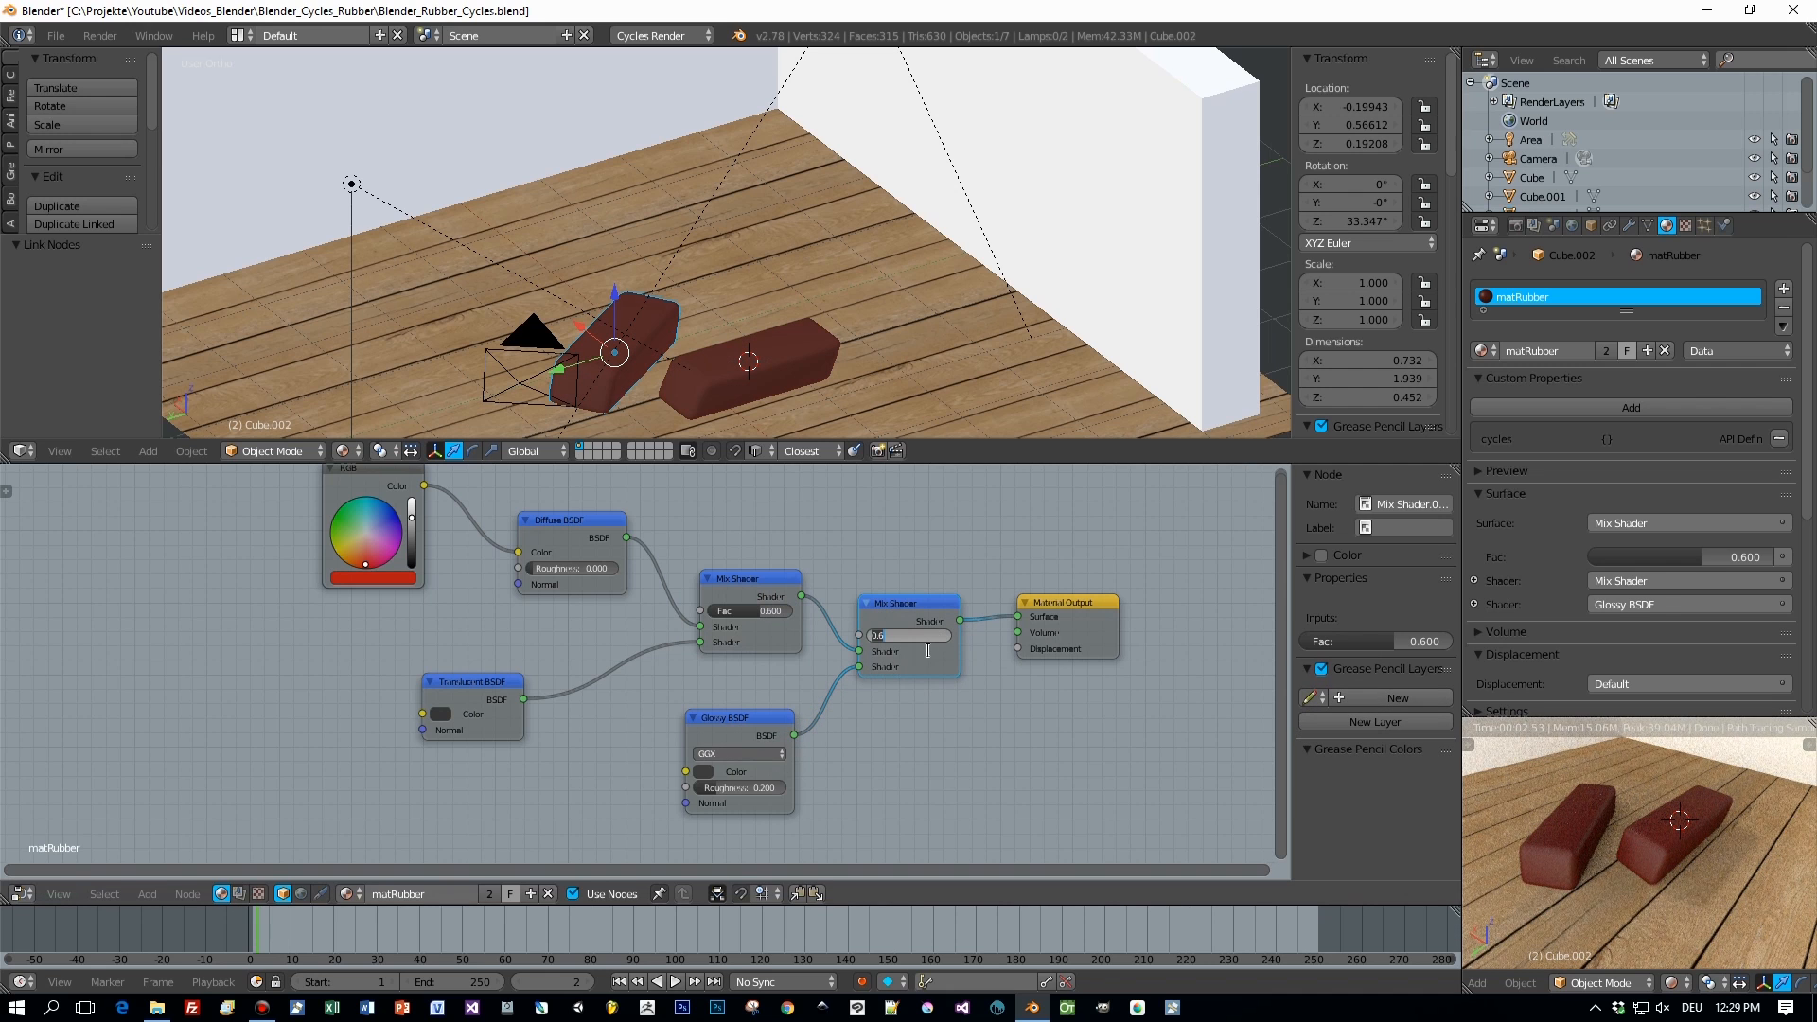
key("BackSpace")
type(".05")
key("Return")
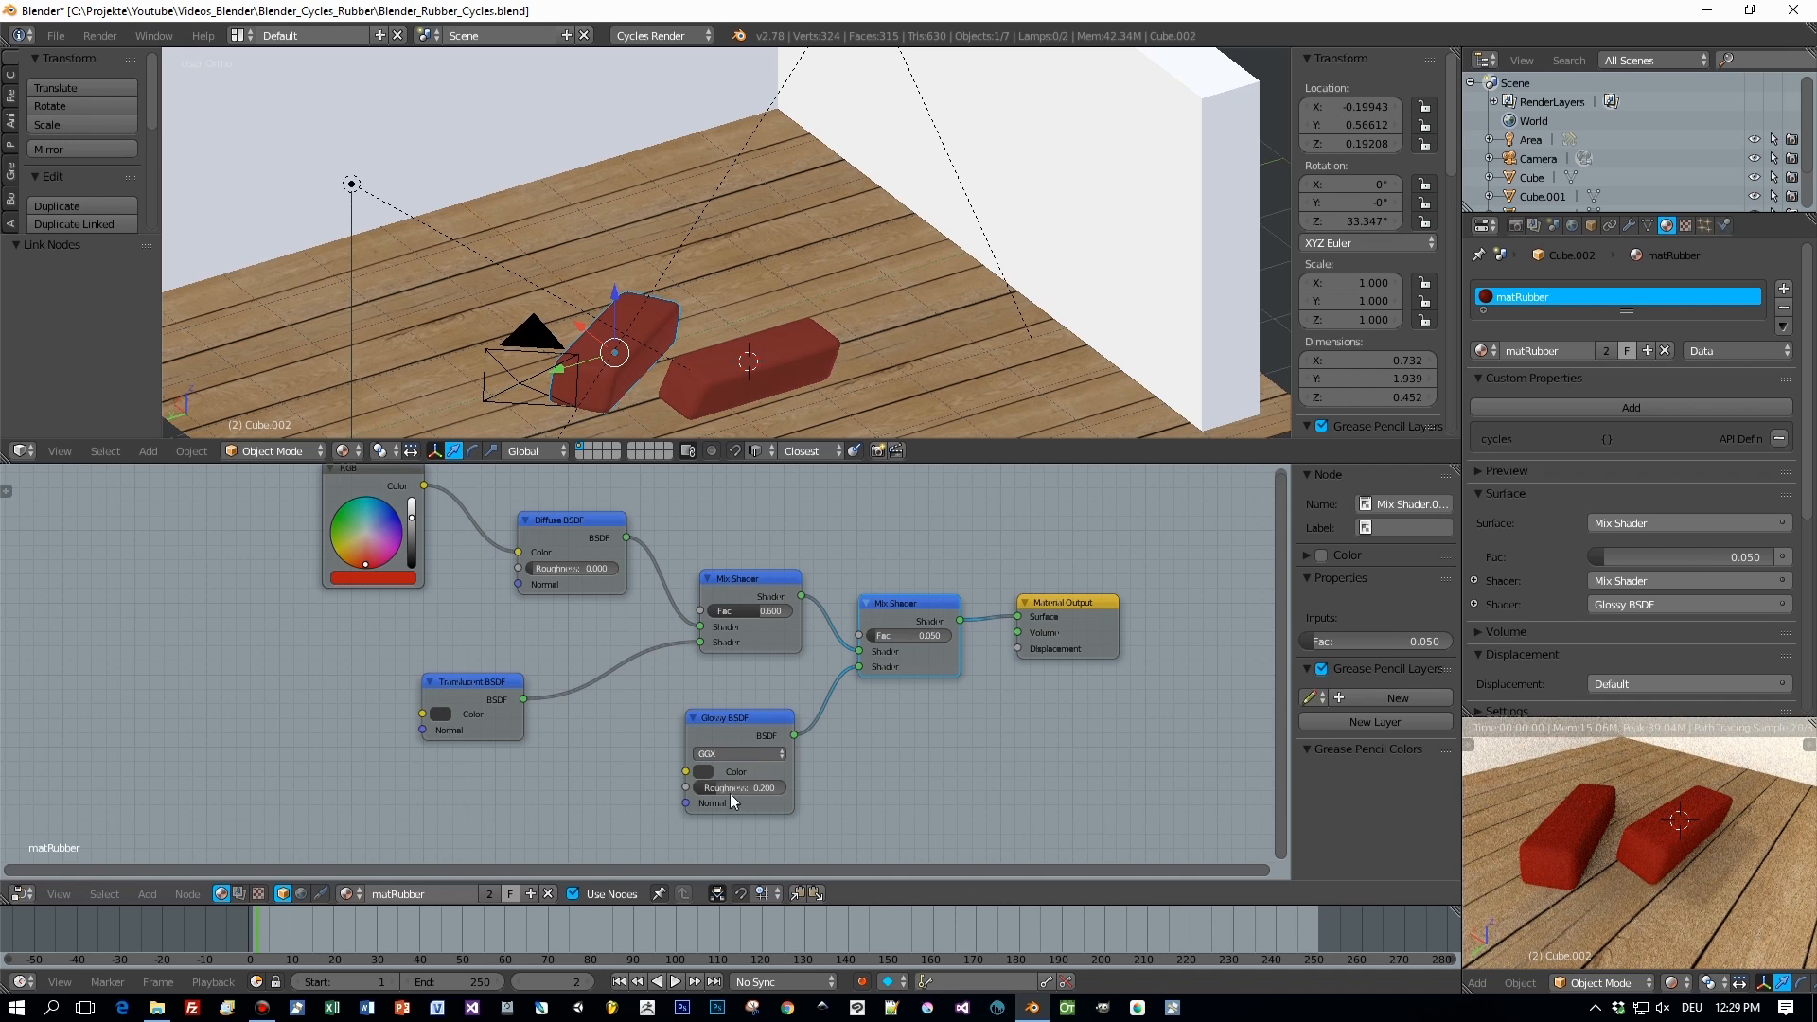
Set the Glossy BSDF roughness to 0.4 and inspect the blocks closely in the rendered preview.
left_click_drag(712, 785, 739, 785)
left_click(768, 789)
type("0.4")
key("Return")
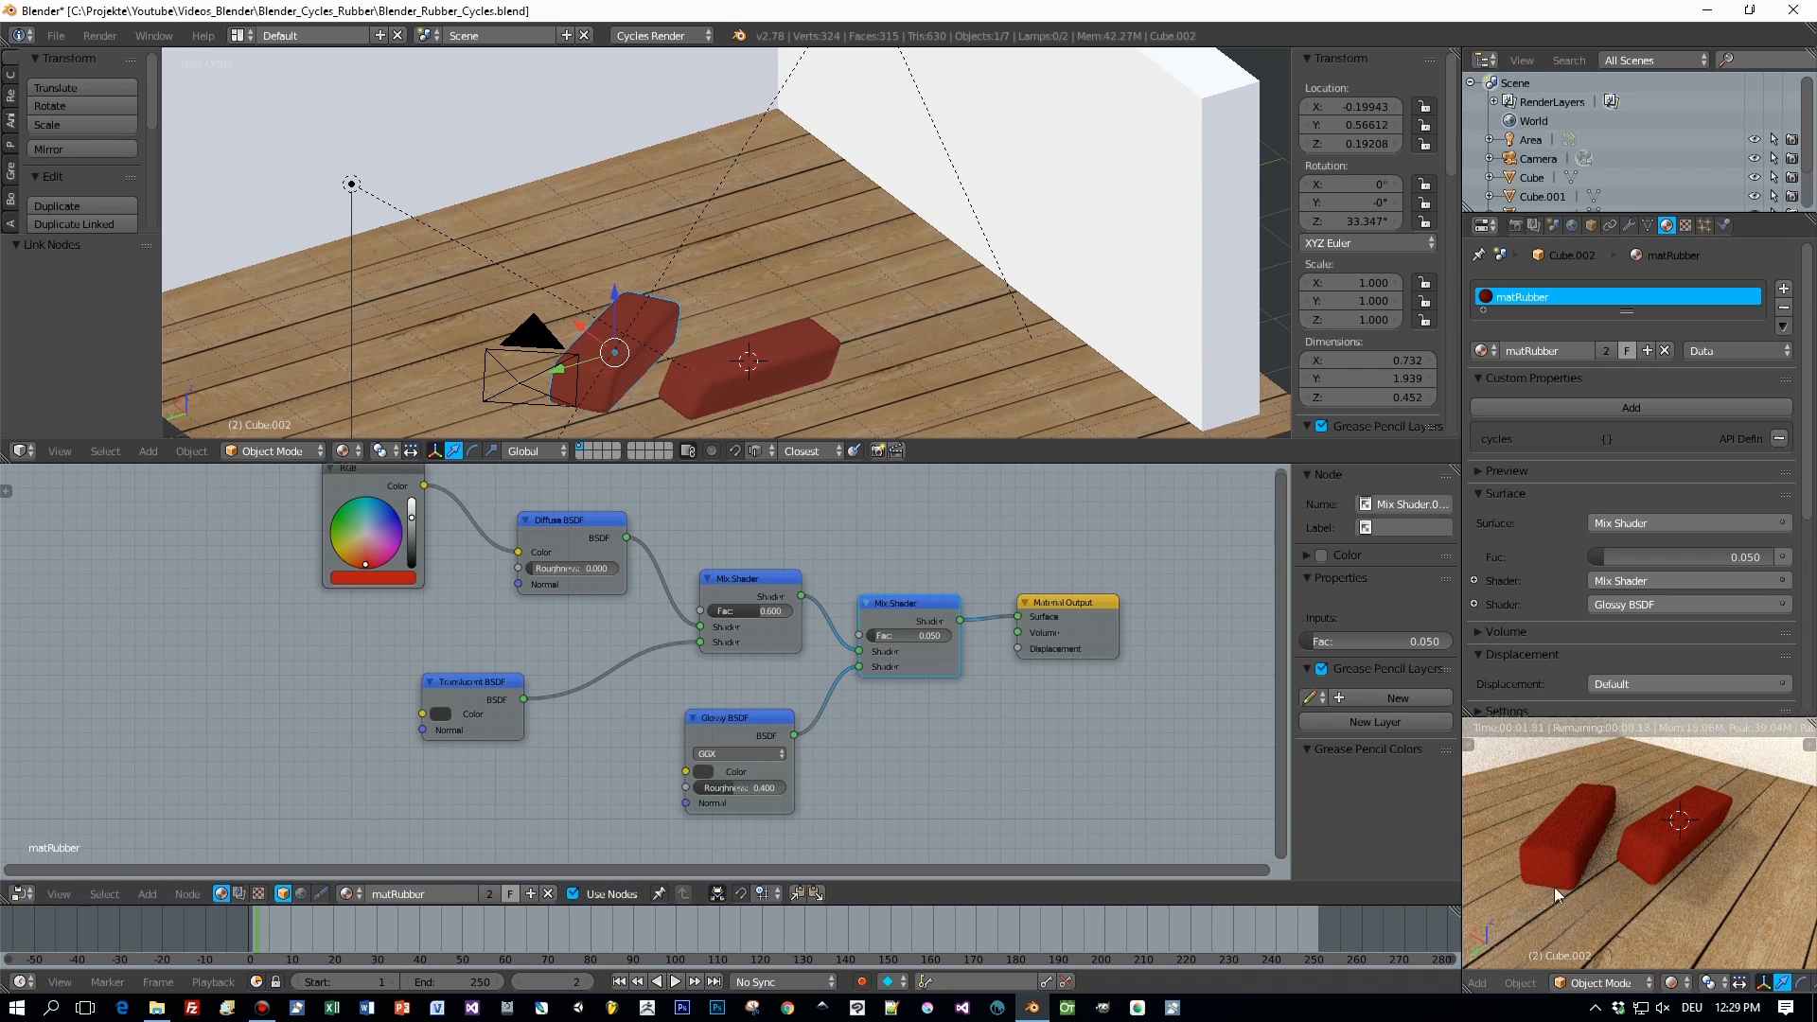
scroll(1571, 873, "up", 3)
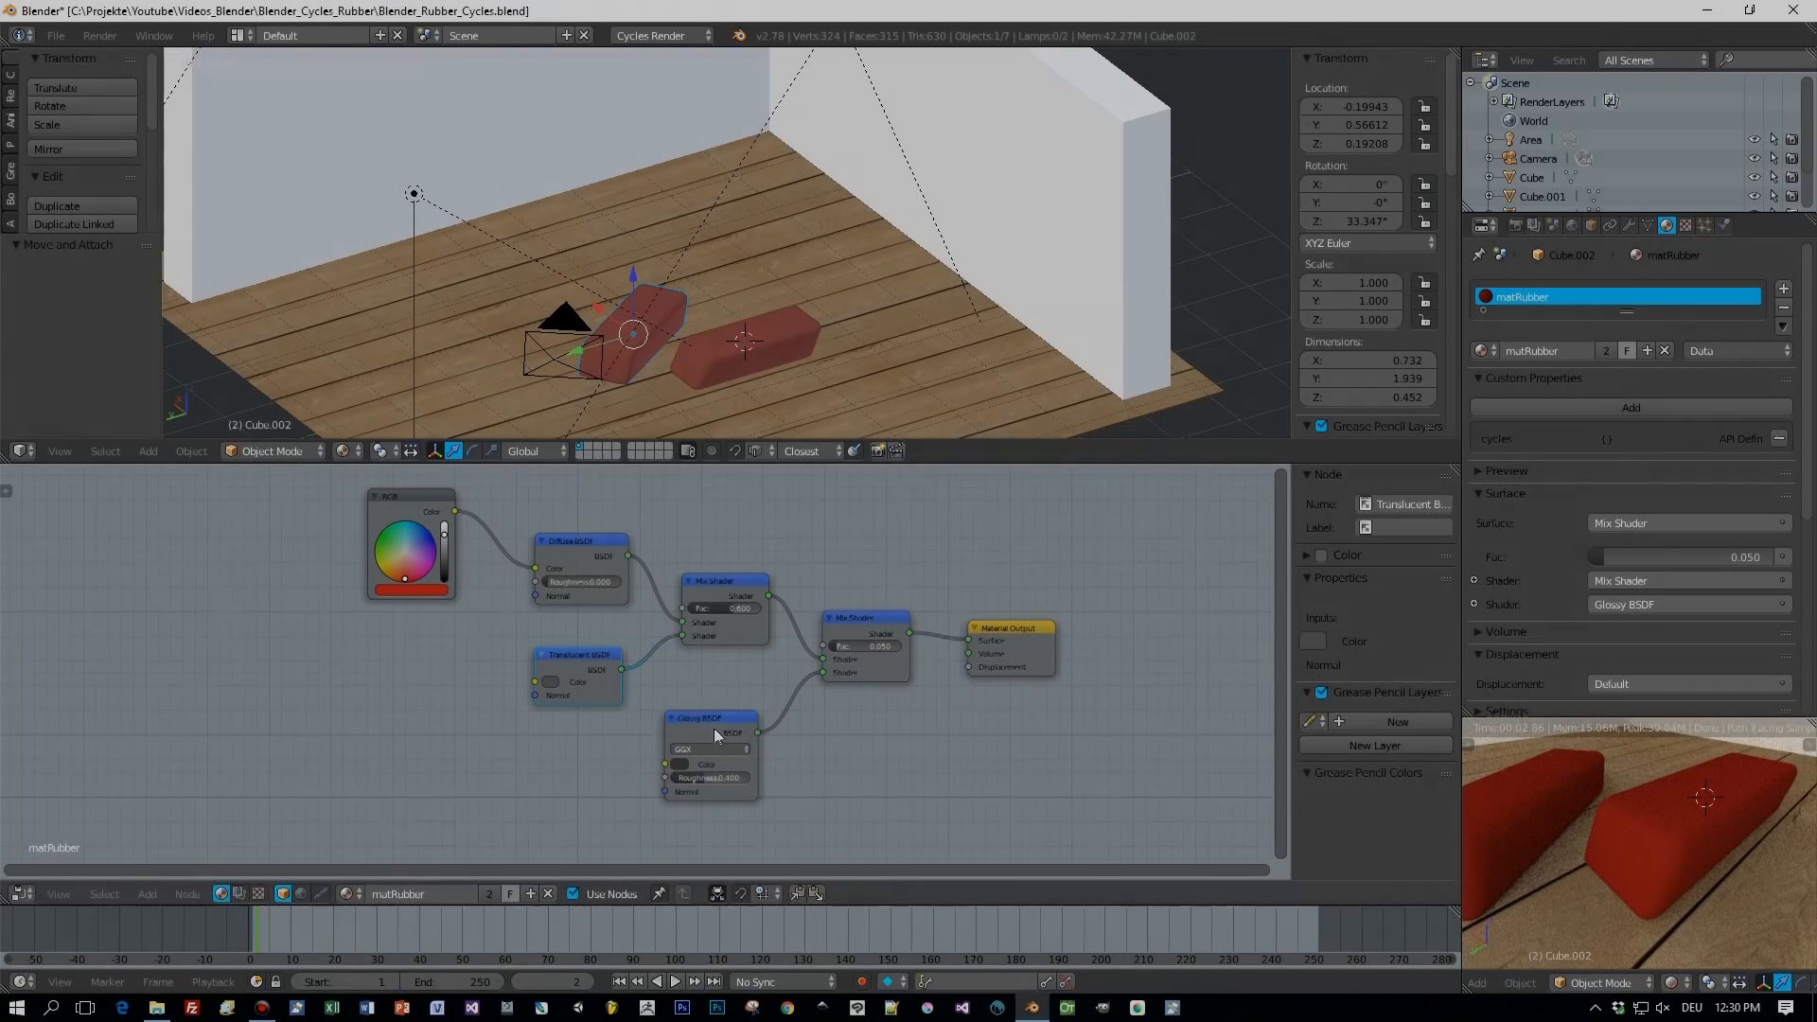
Combine the Diffuse, Translucent, Glossy and both Mix Shader nodes into a node group, space out its Group Input, and exit the group.
left_click_drag(714, 729, 723, 684)
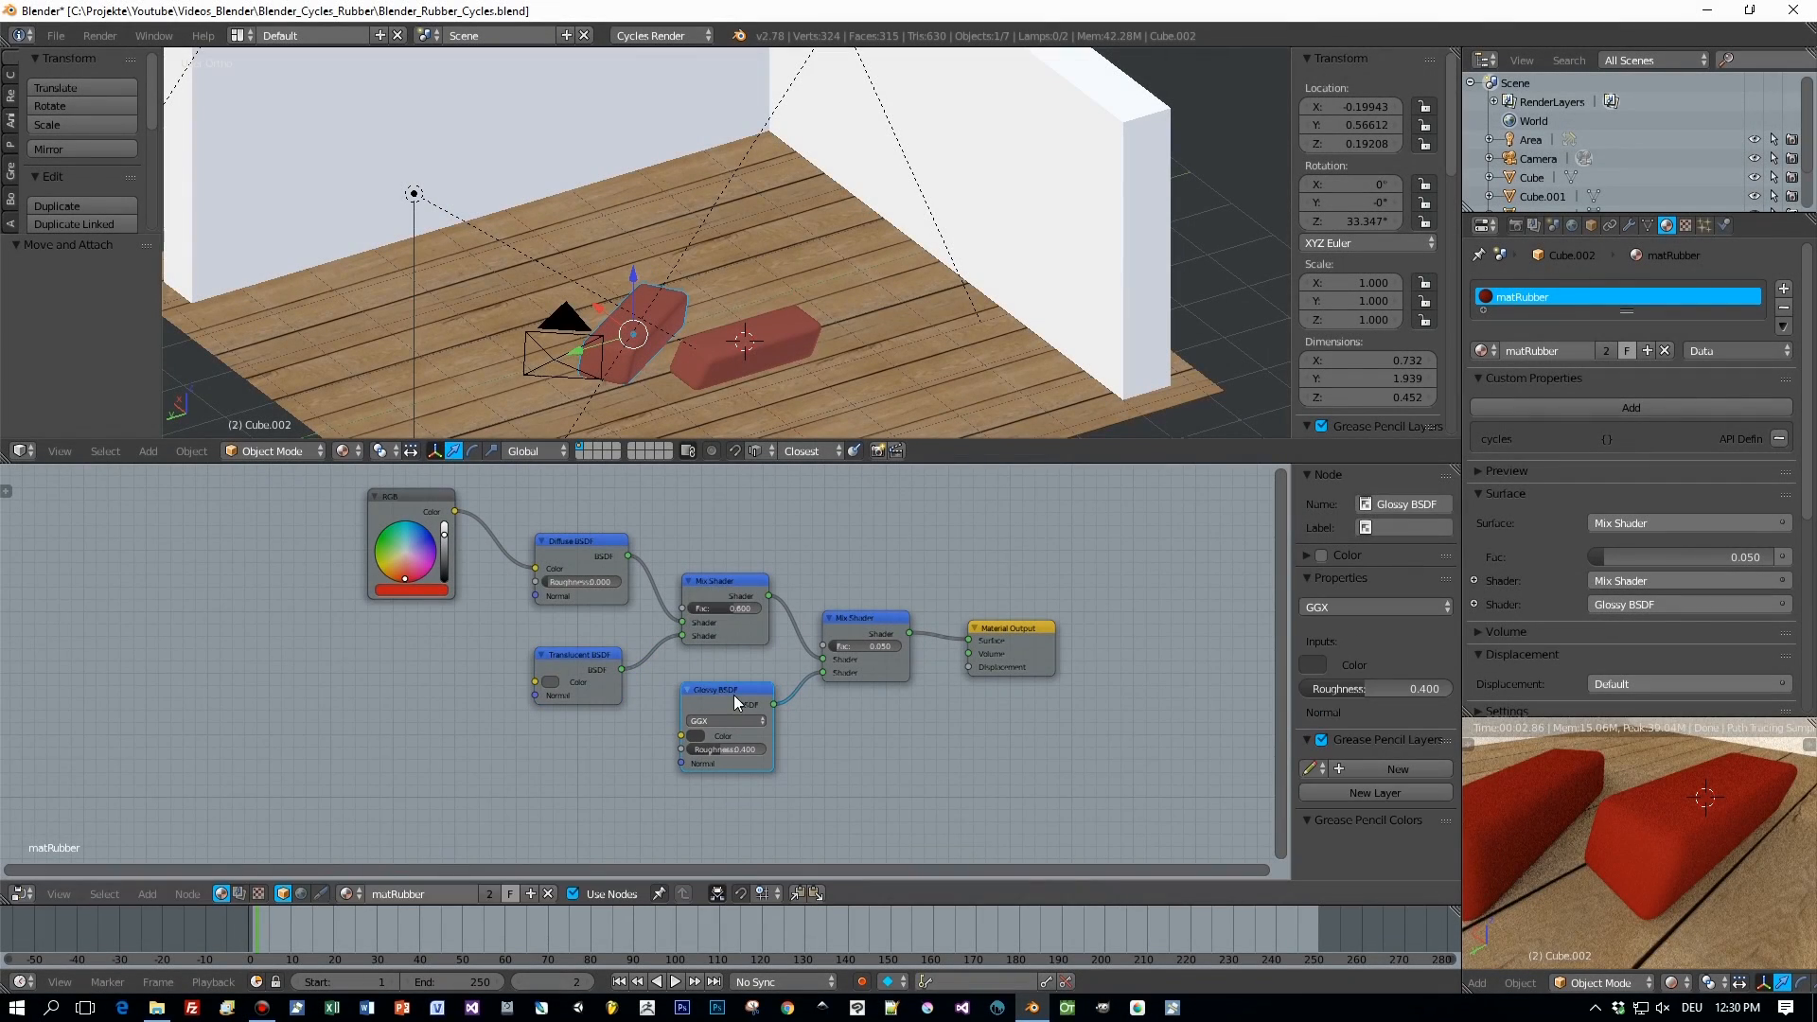
left_click_drag(508, 509, 935, 814)
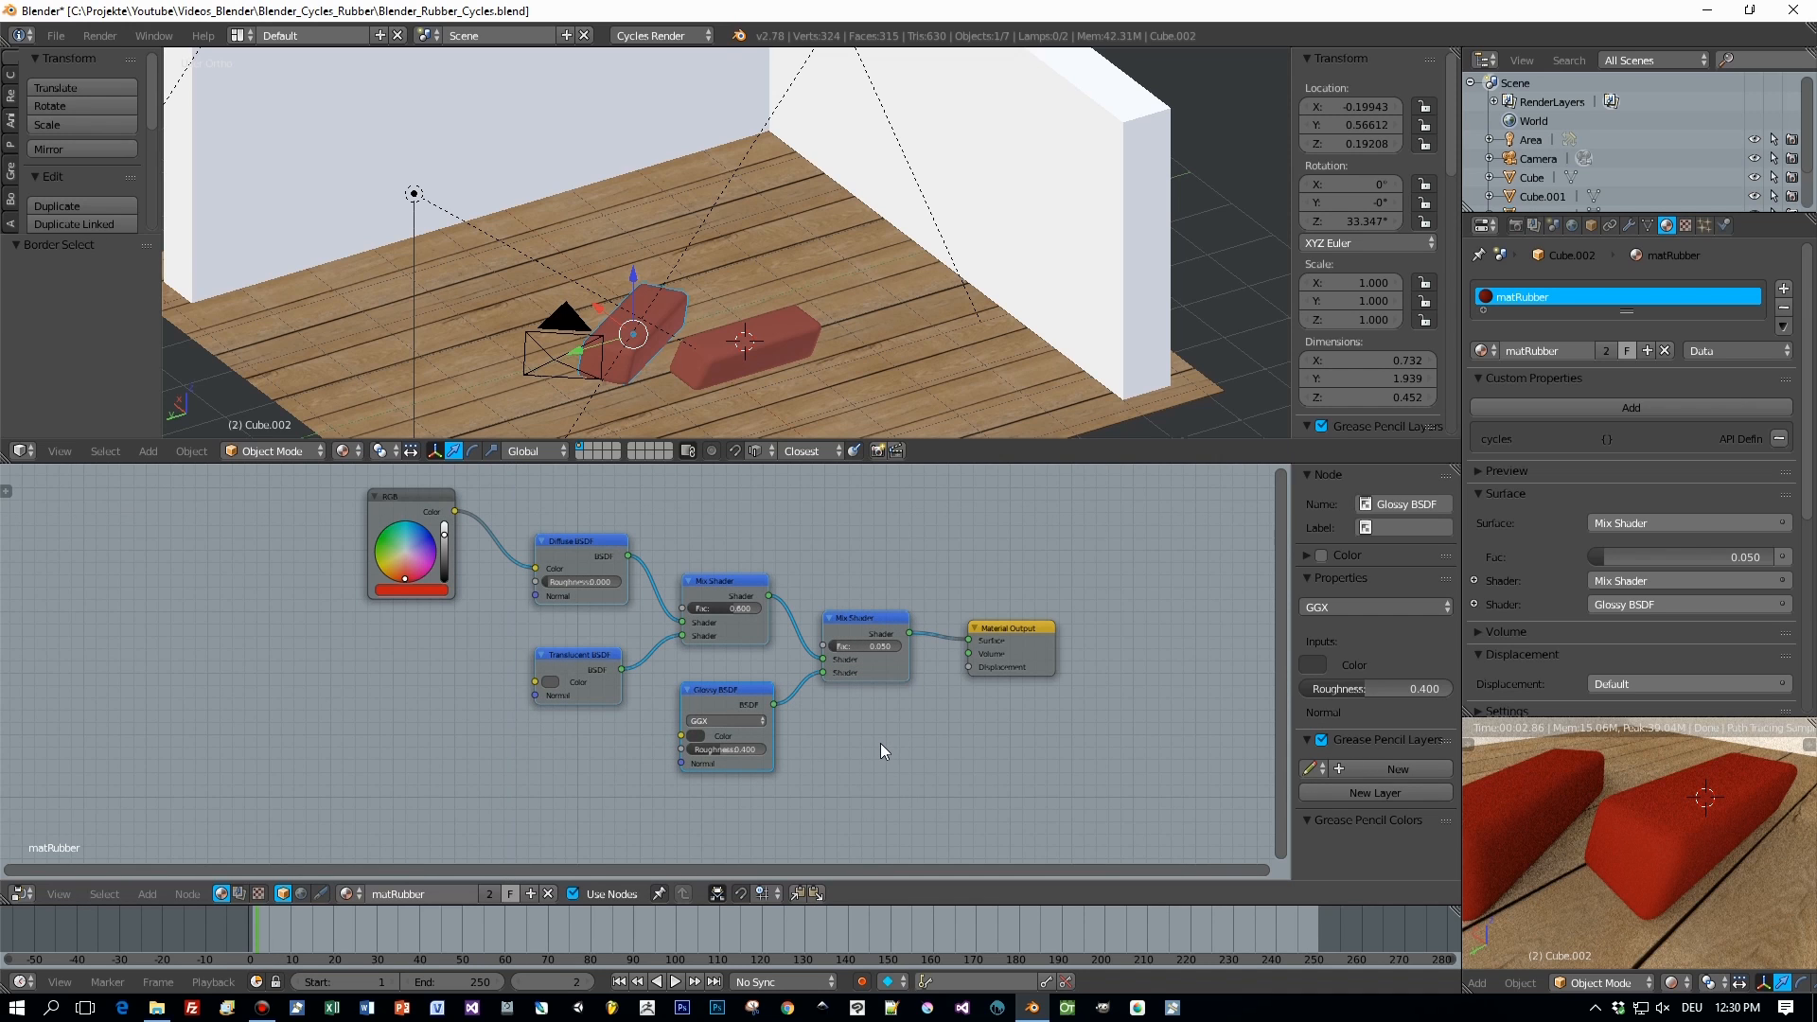
key("ctrl+g")
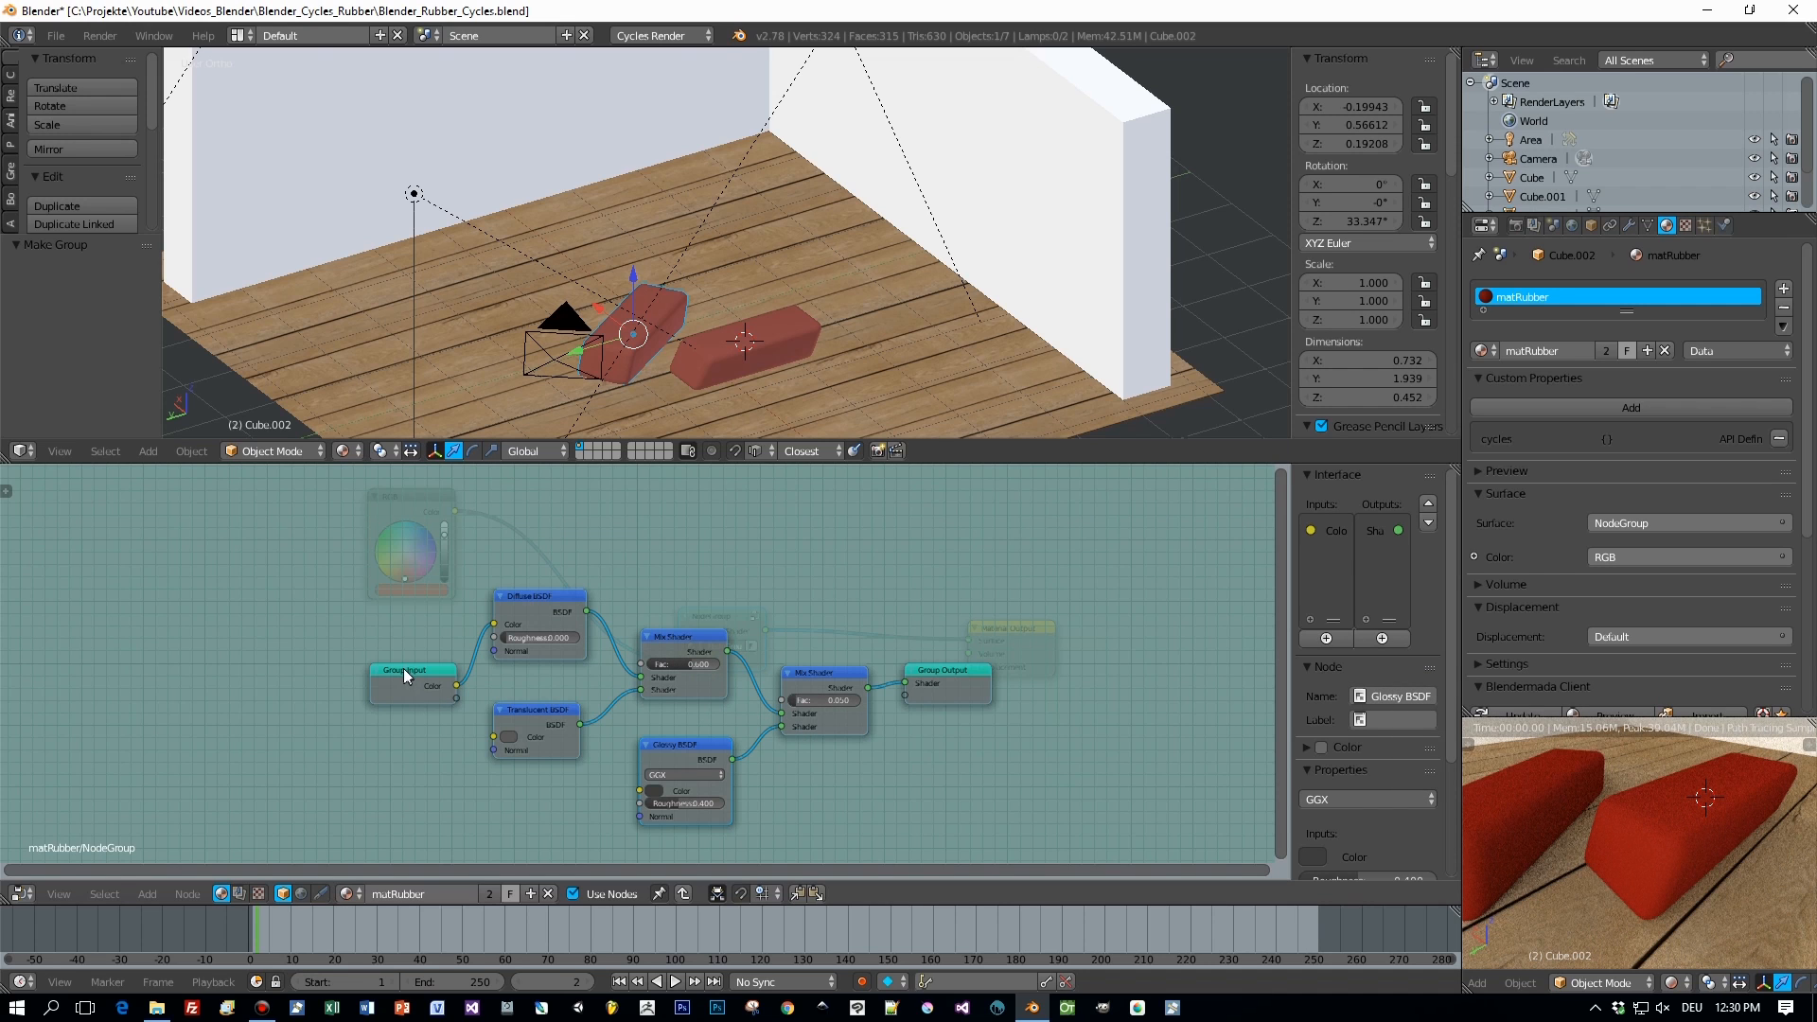
left_click_drag(403, 668, 342, 647)
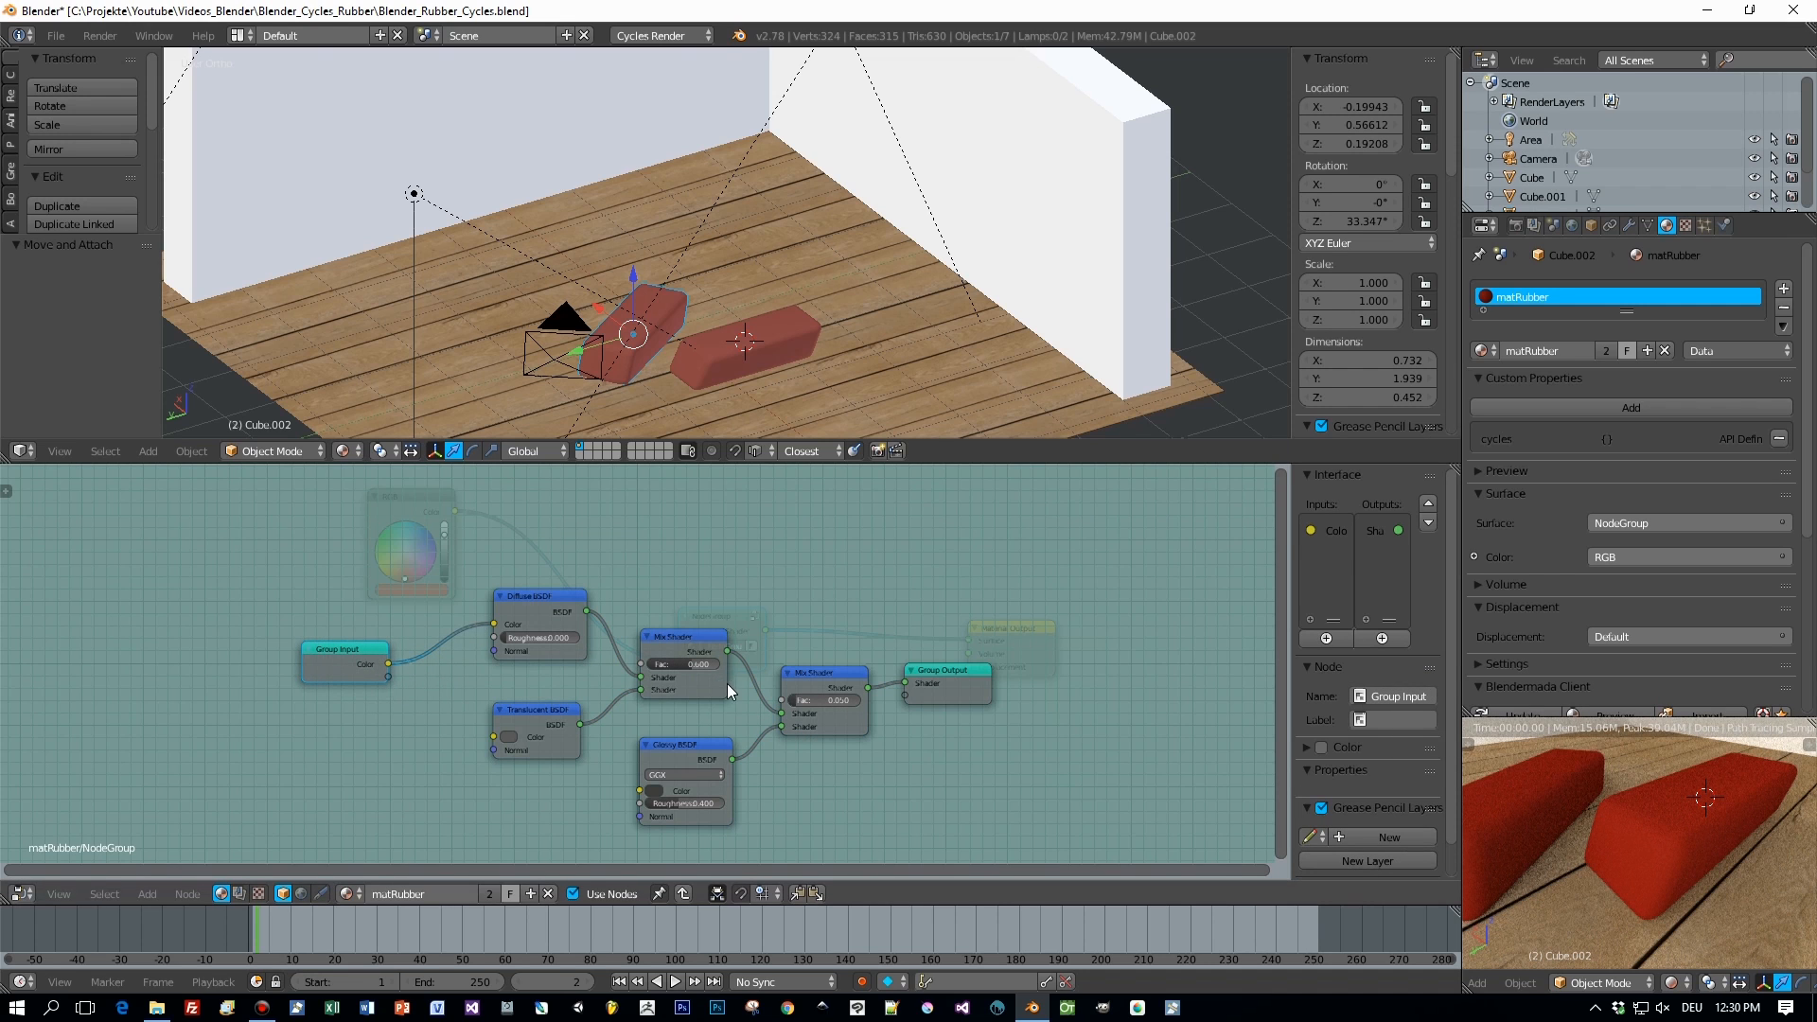
key("Tab")
Rearrange the RGB, group and Material Output nodes into a compact row and rename the node group Rubber.
left_click_drag(403, 496, 511, 606)
left_click_drag(1013, 632, 826, 652)
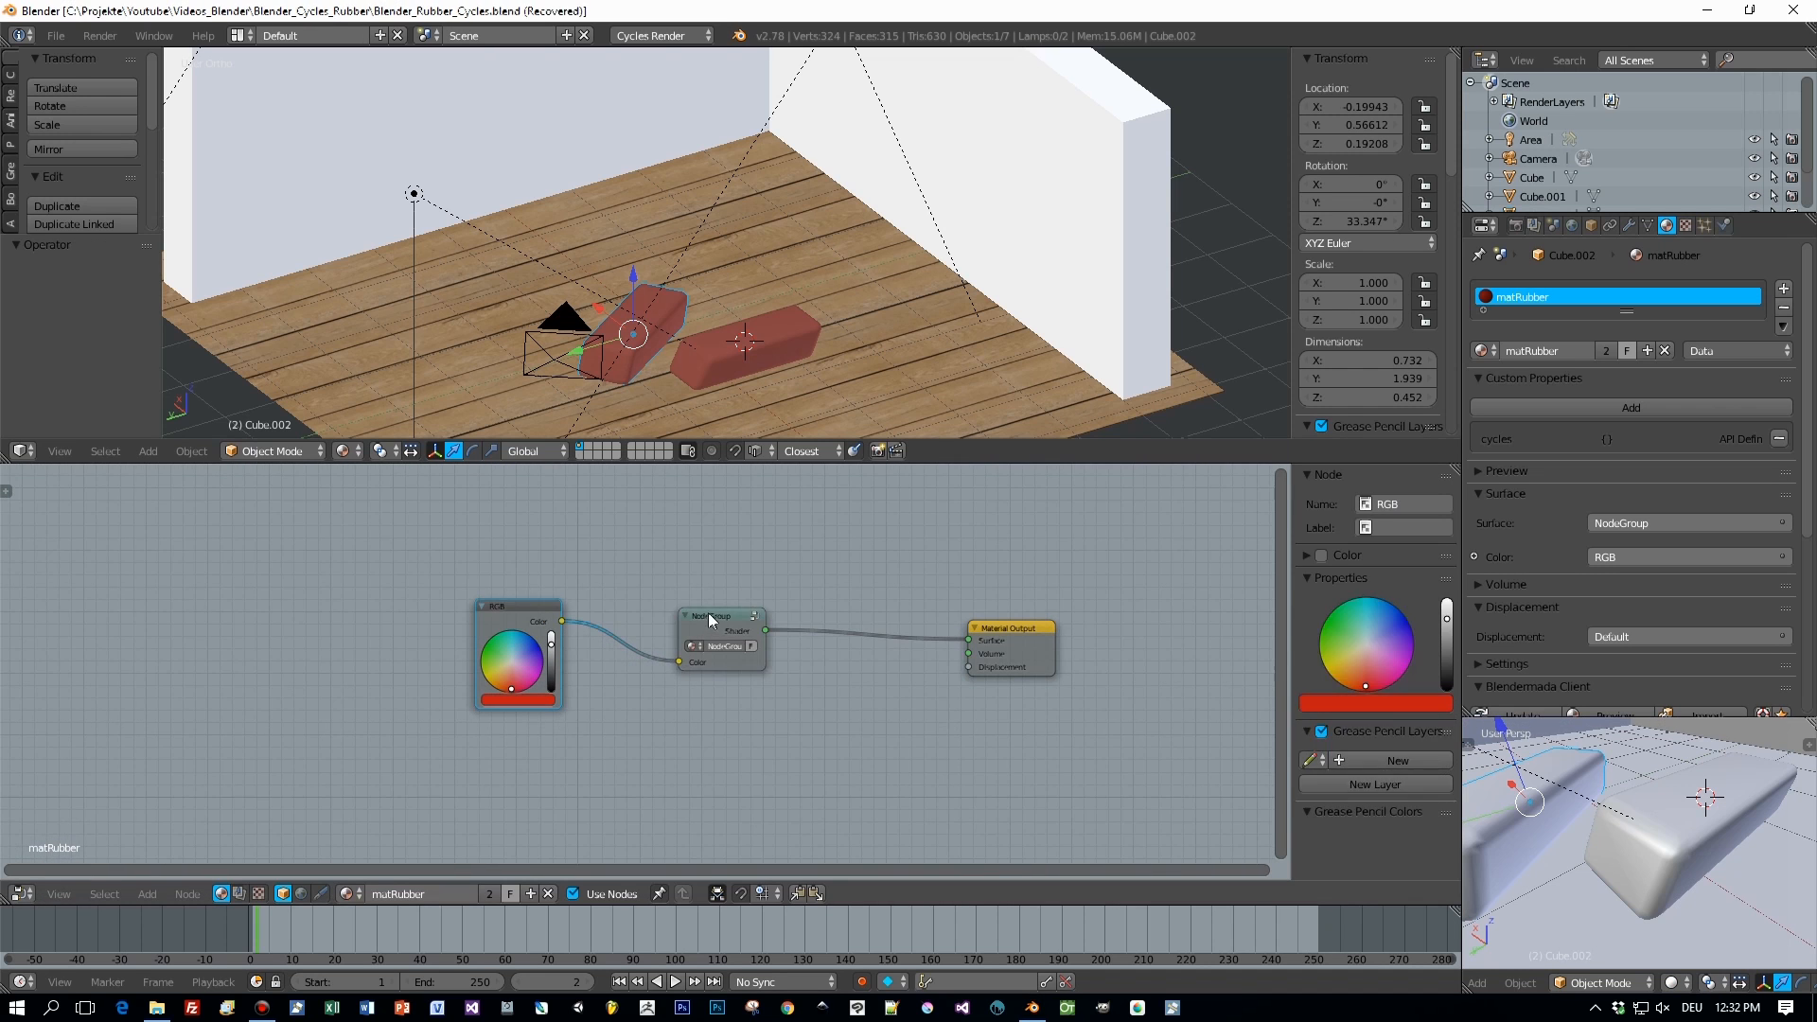
left_click_drag(710, 617, 748, 620)
scroll(750, 621, "up", 2)
left_click(823, 633)
type("Rubber")
key("Return")
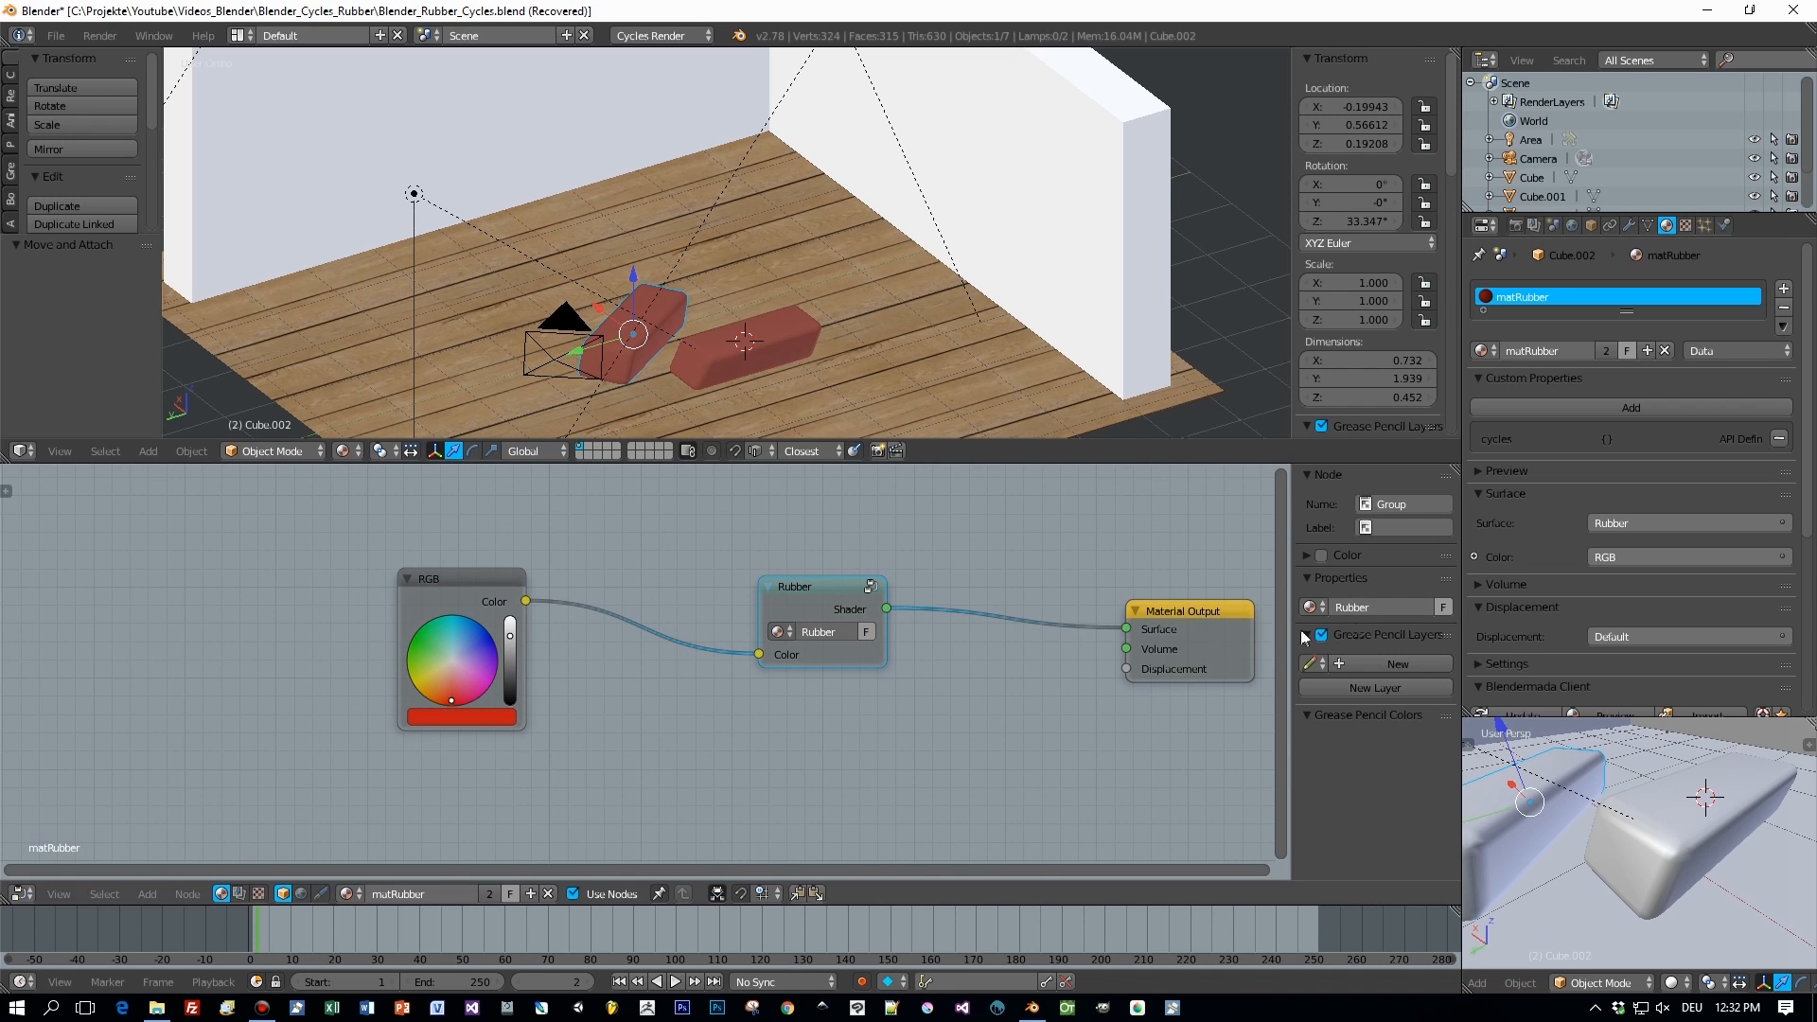
Set the group node's name and label to Rubber and save over Blender_Rubber_Cycles.blend.
double_click(1397, 508)
type("Rubber")
key("Return")
left_click(1393, 527)
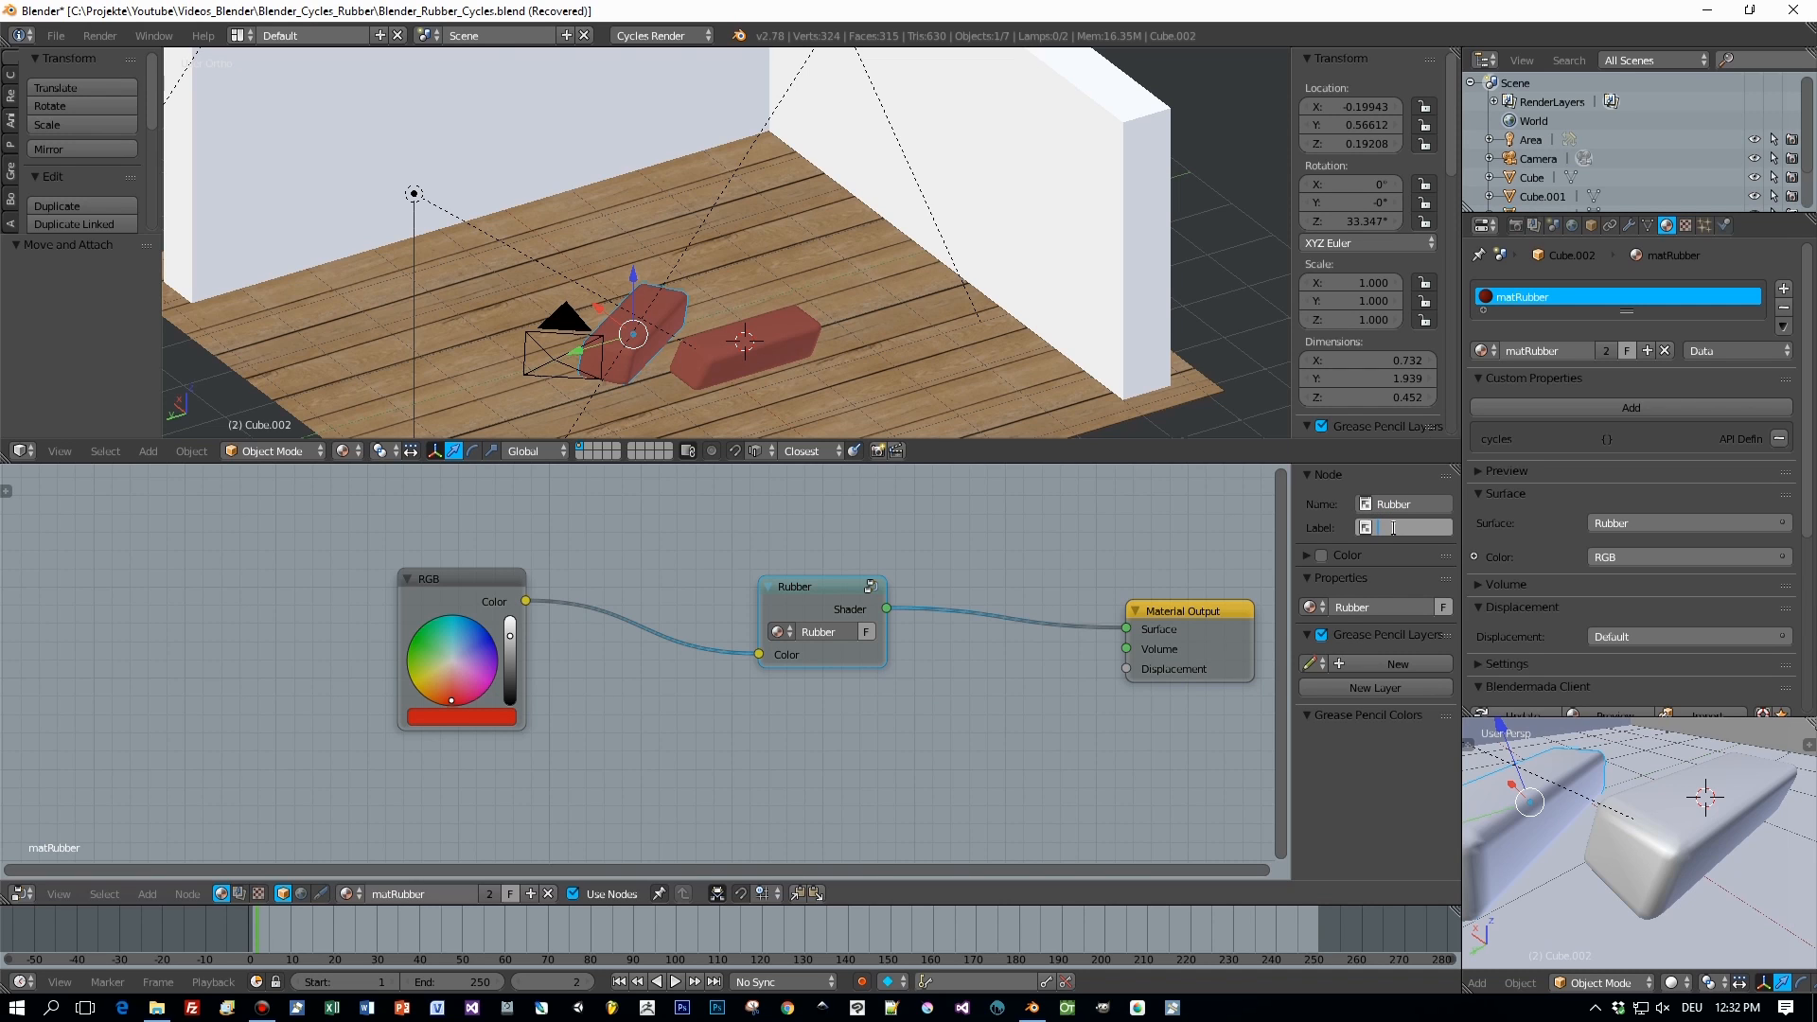
key("Return")
key("ctrl+s")
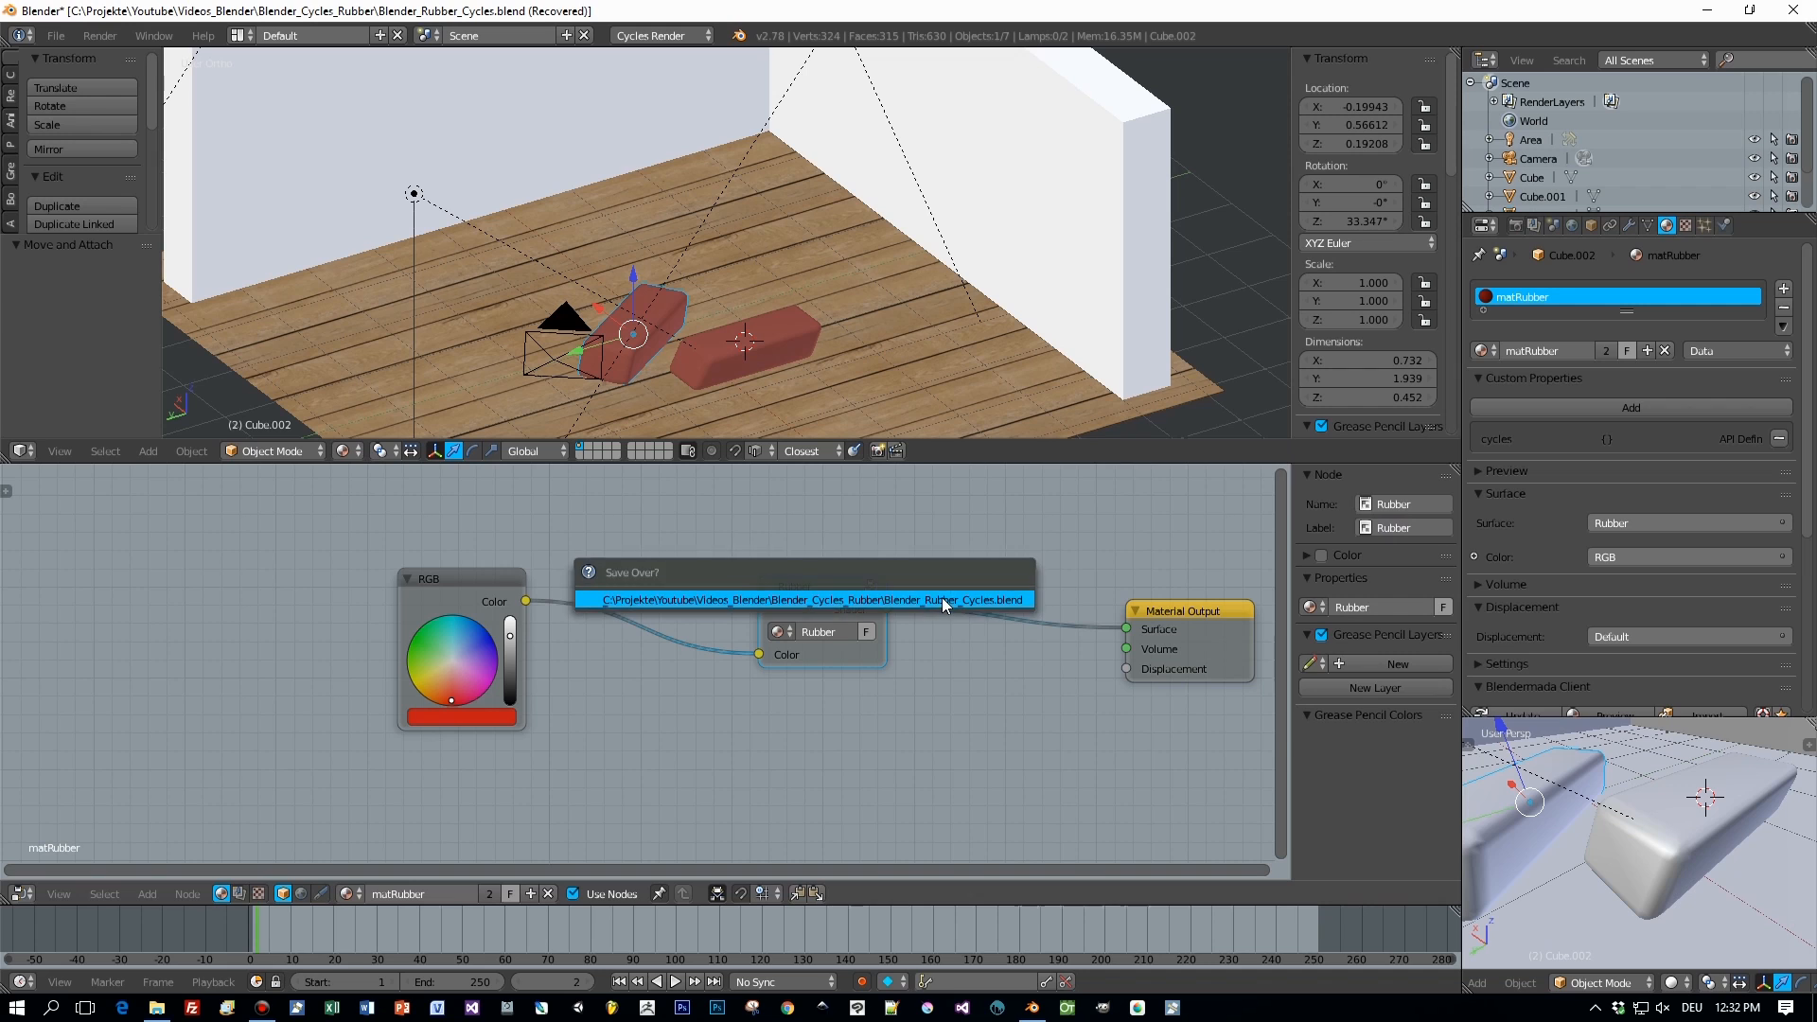
left_click(943, 598)
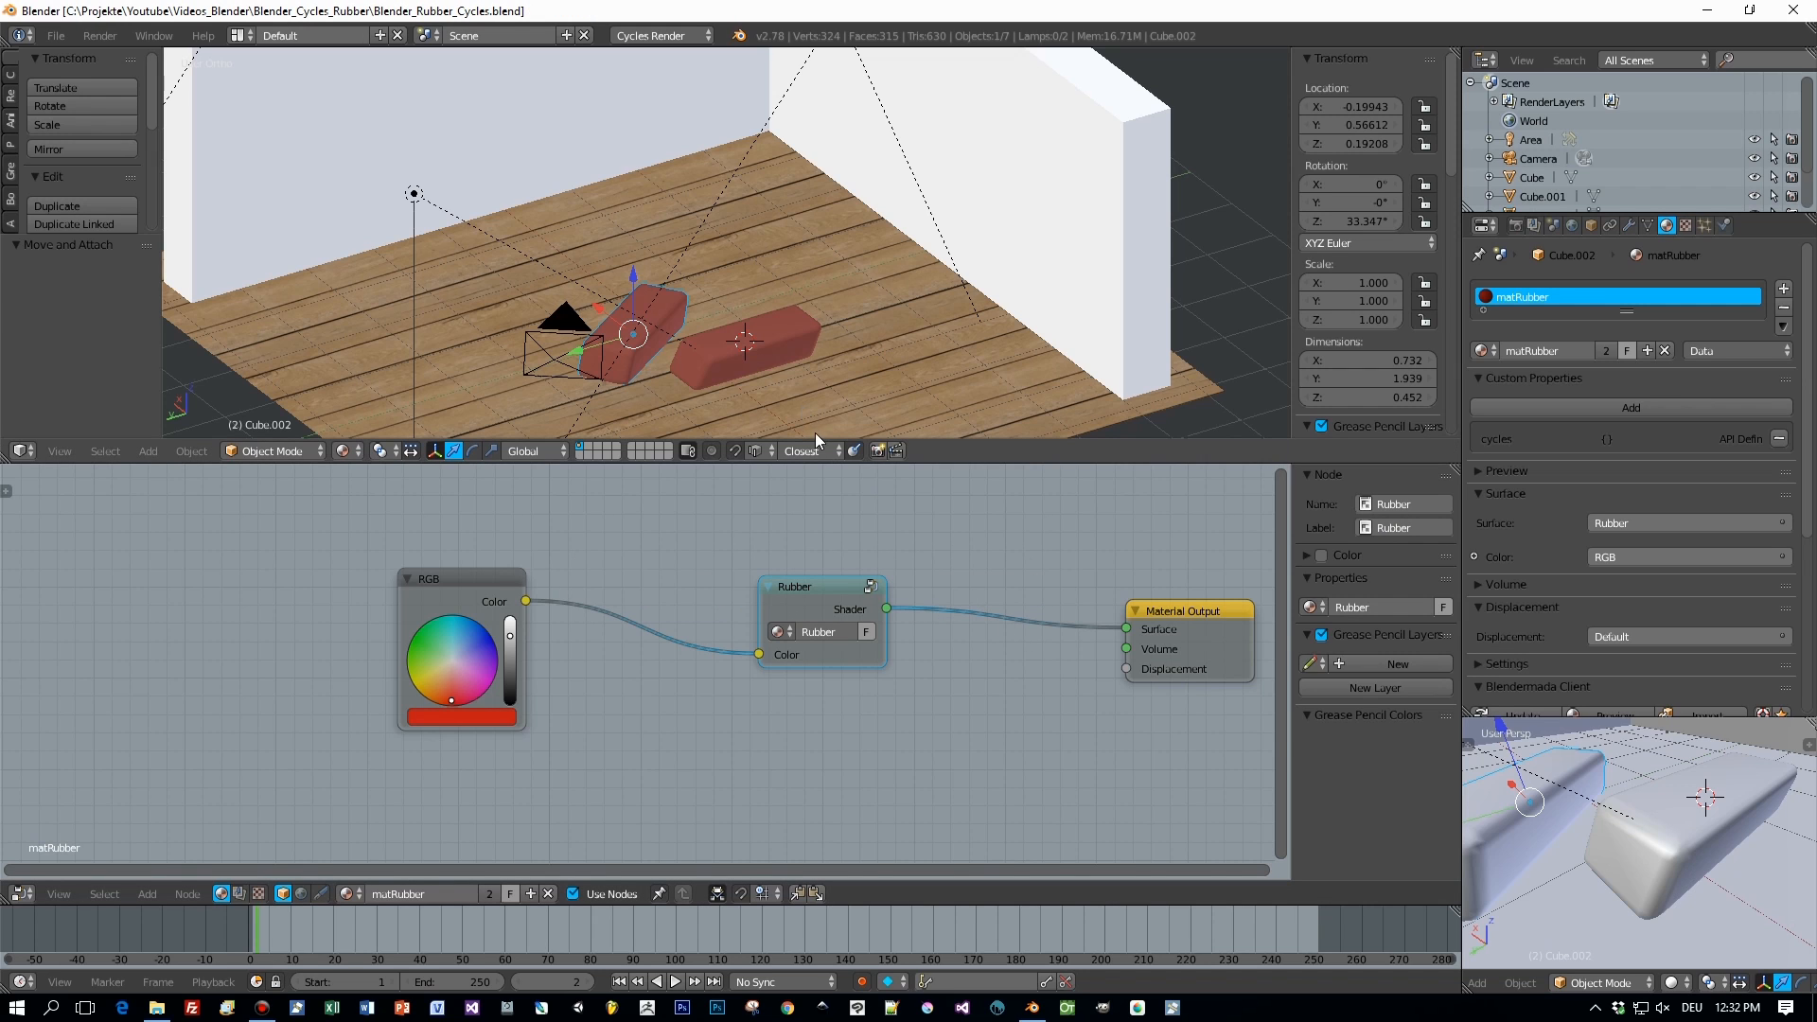
Select the Cube.001 block, change its material's RGB color to blue, and switch the small preview viewport to Rendered shading.
right_click(775, 338)
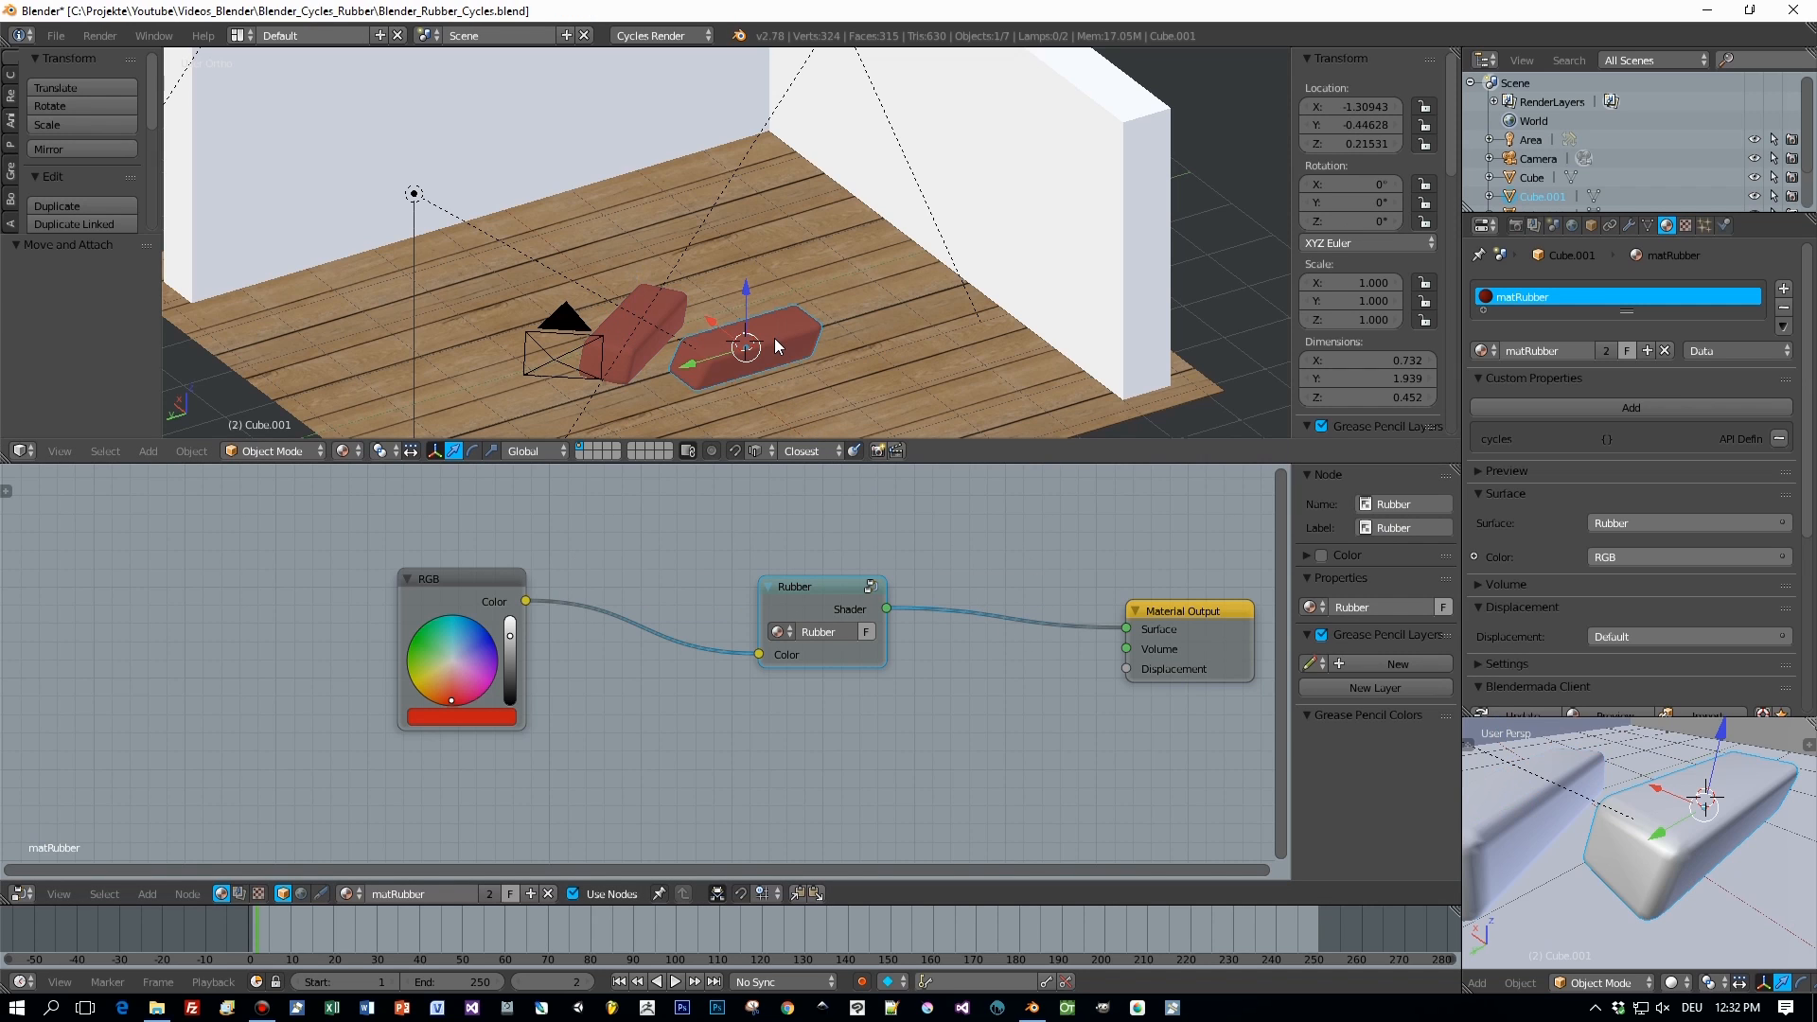
left_click(1474, 557)
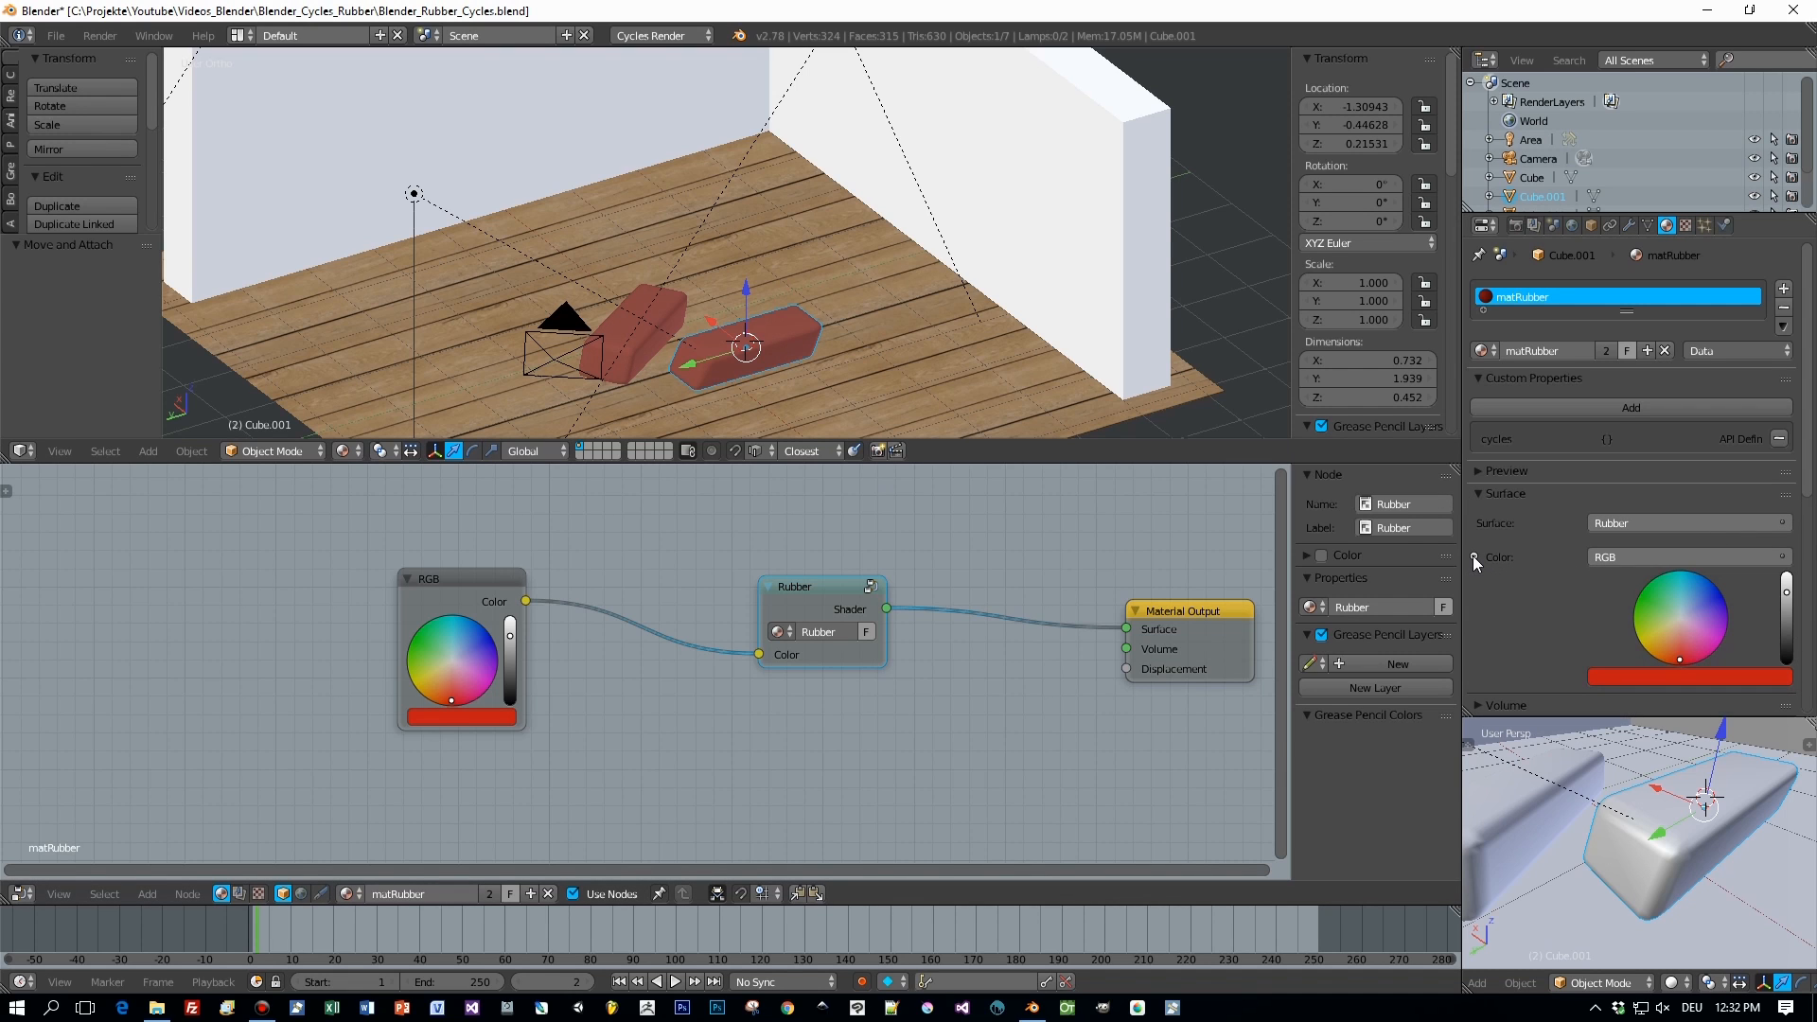
left_click(1704, 604)
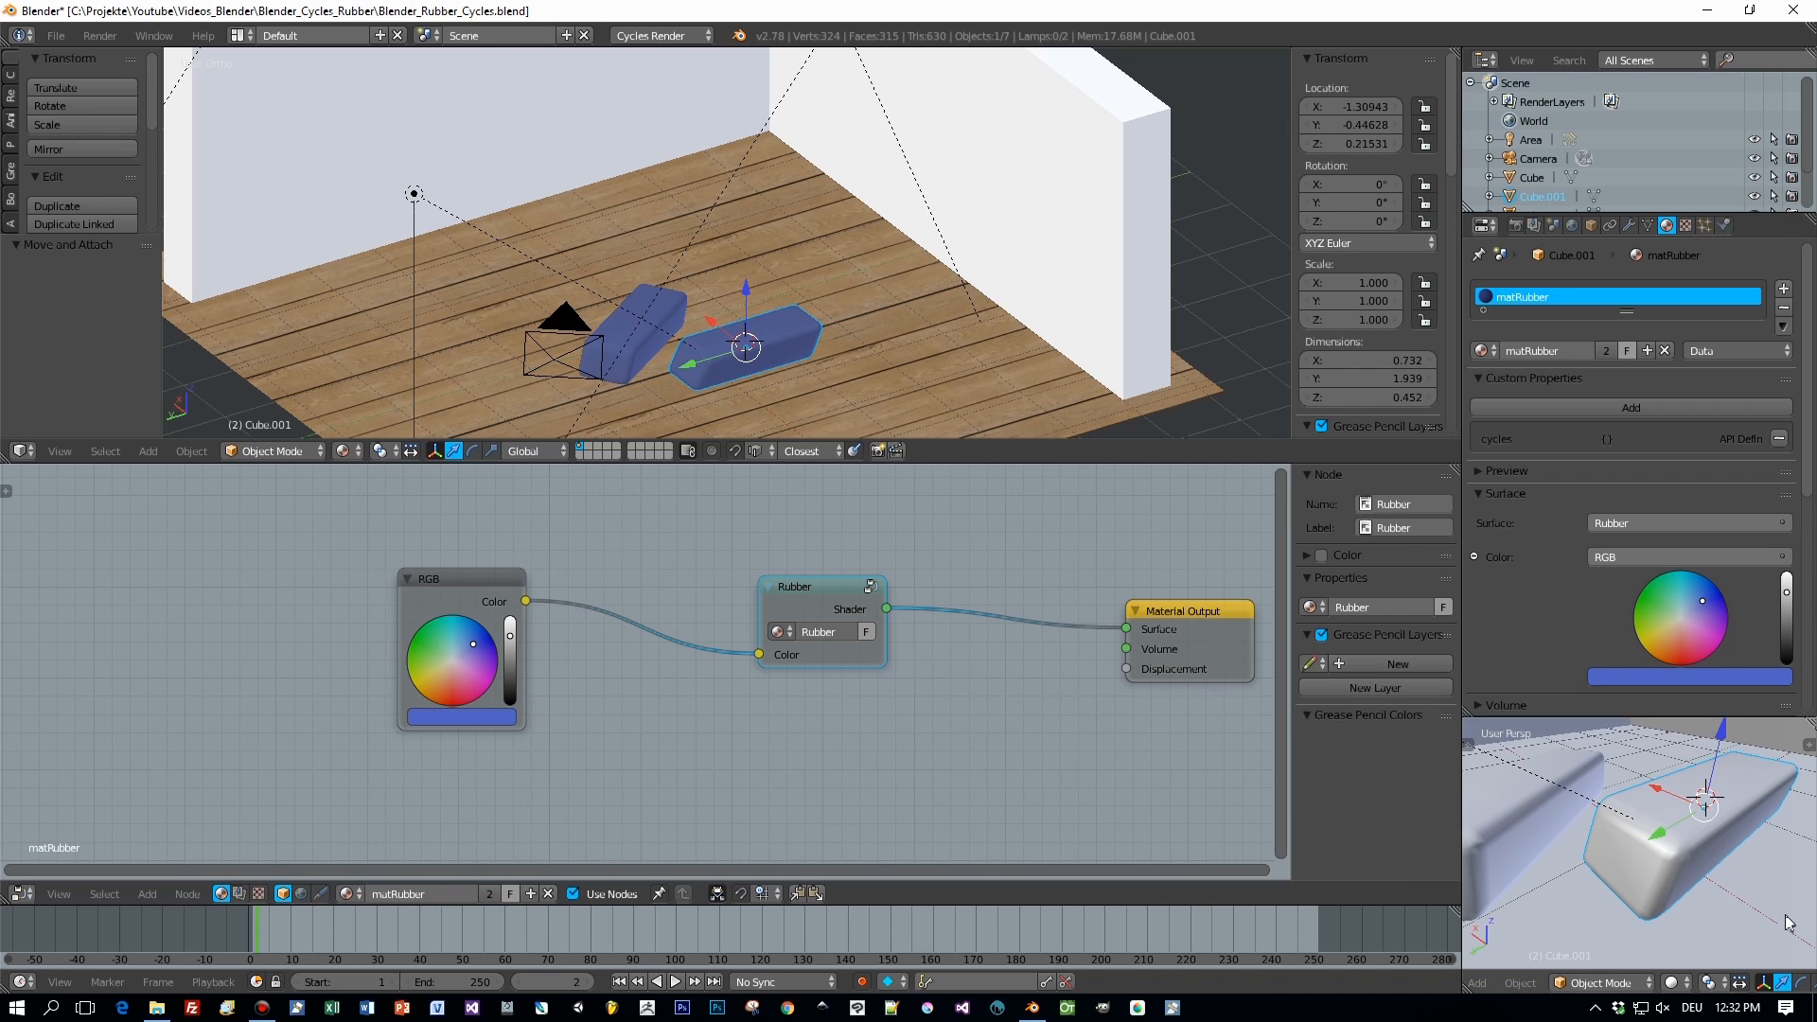
left_click(1675, 983)
left_click(1640, 860)
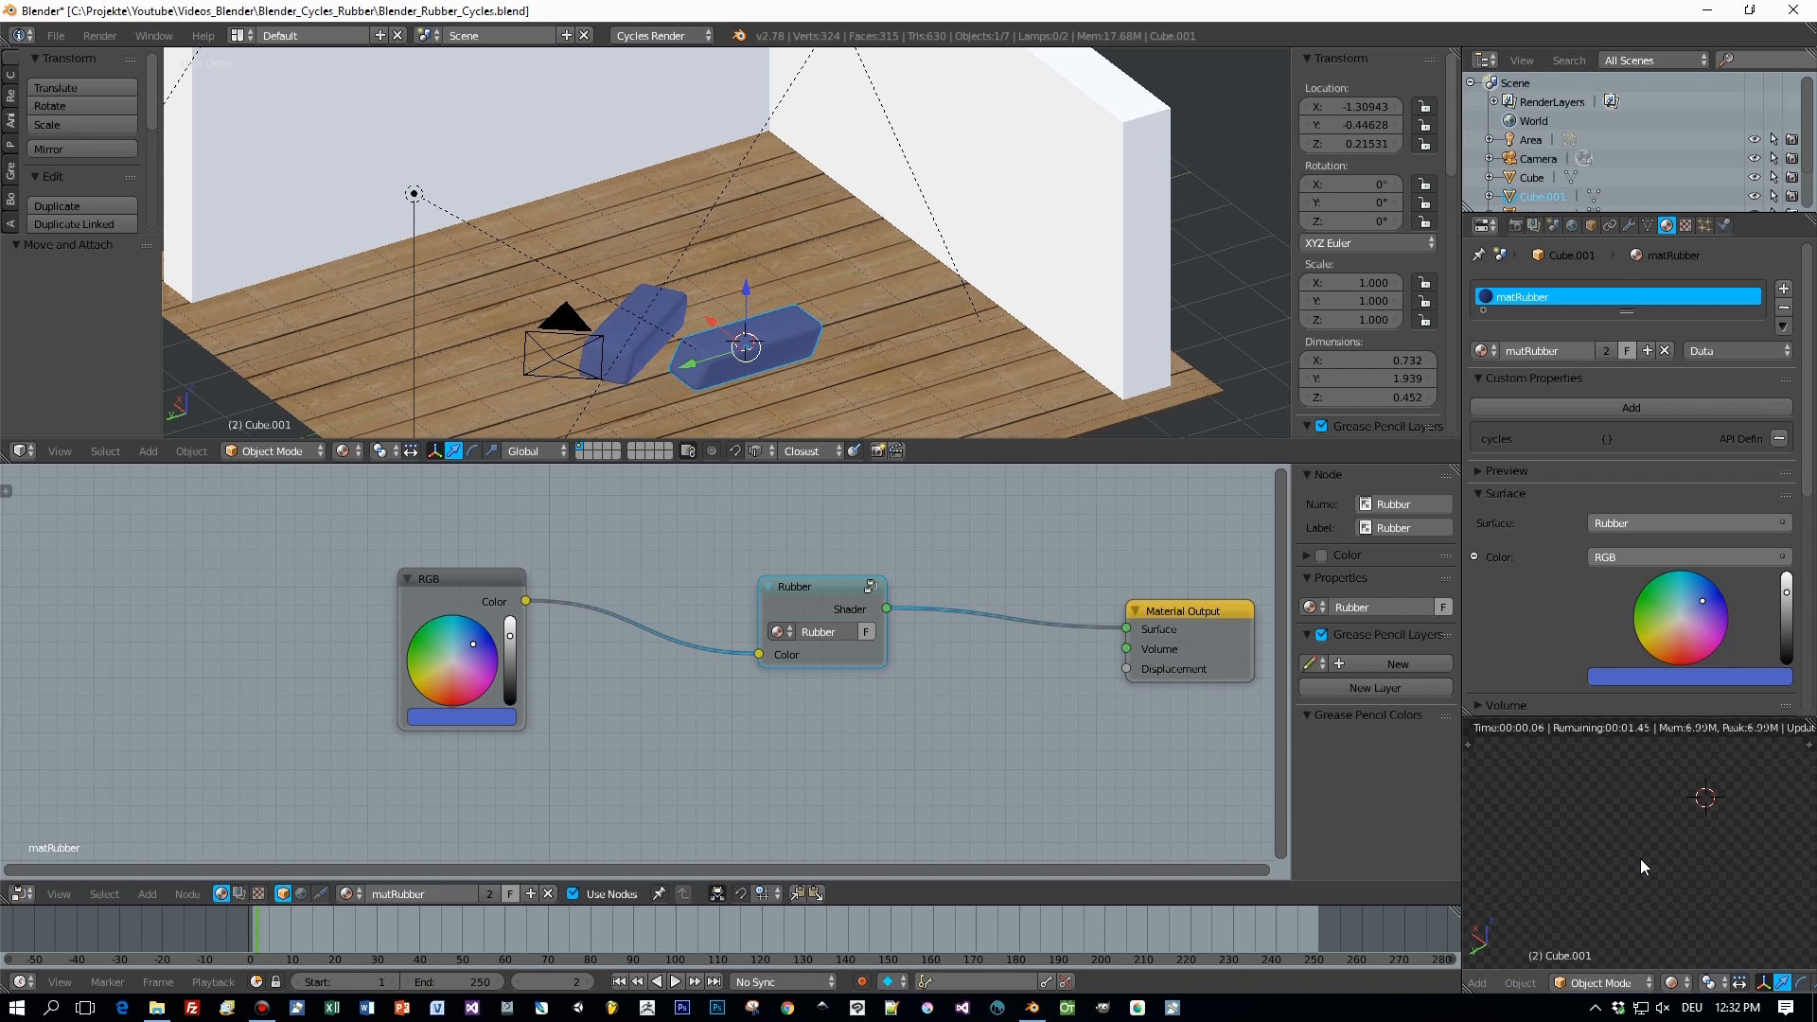
Make the material's blue more saturated and slightly darker, framing both blocks in the rendered preview.
left_click(1707, 589)
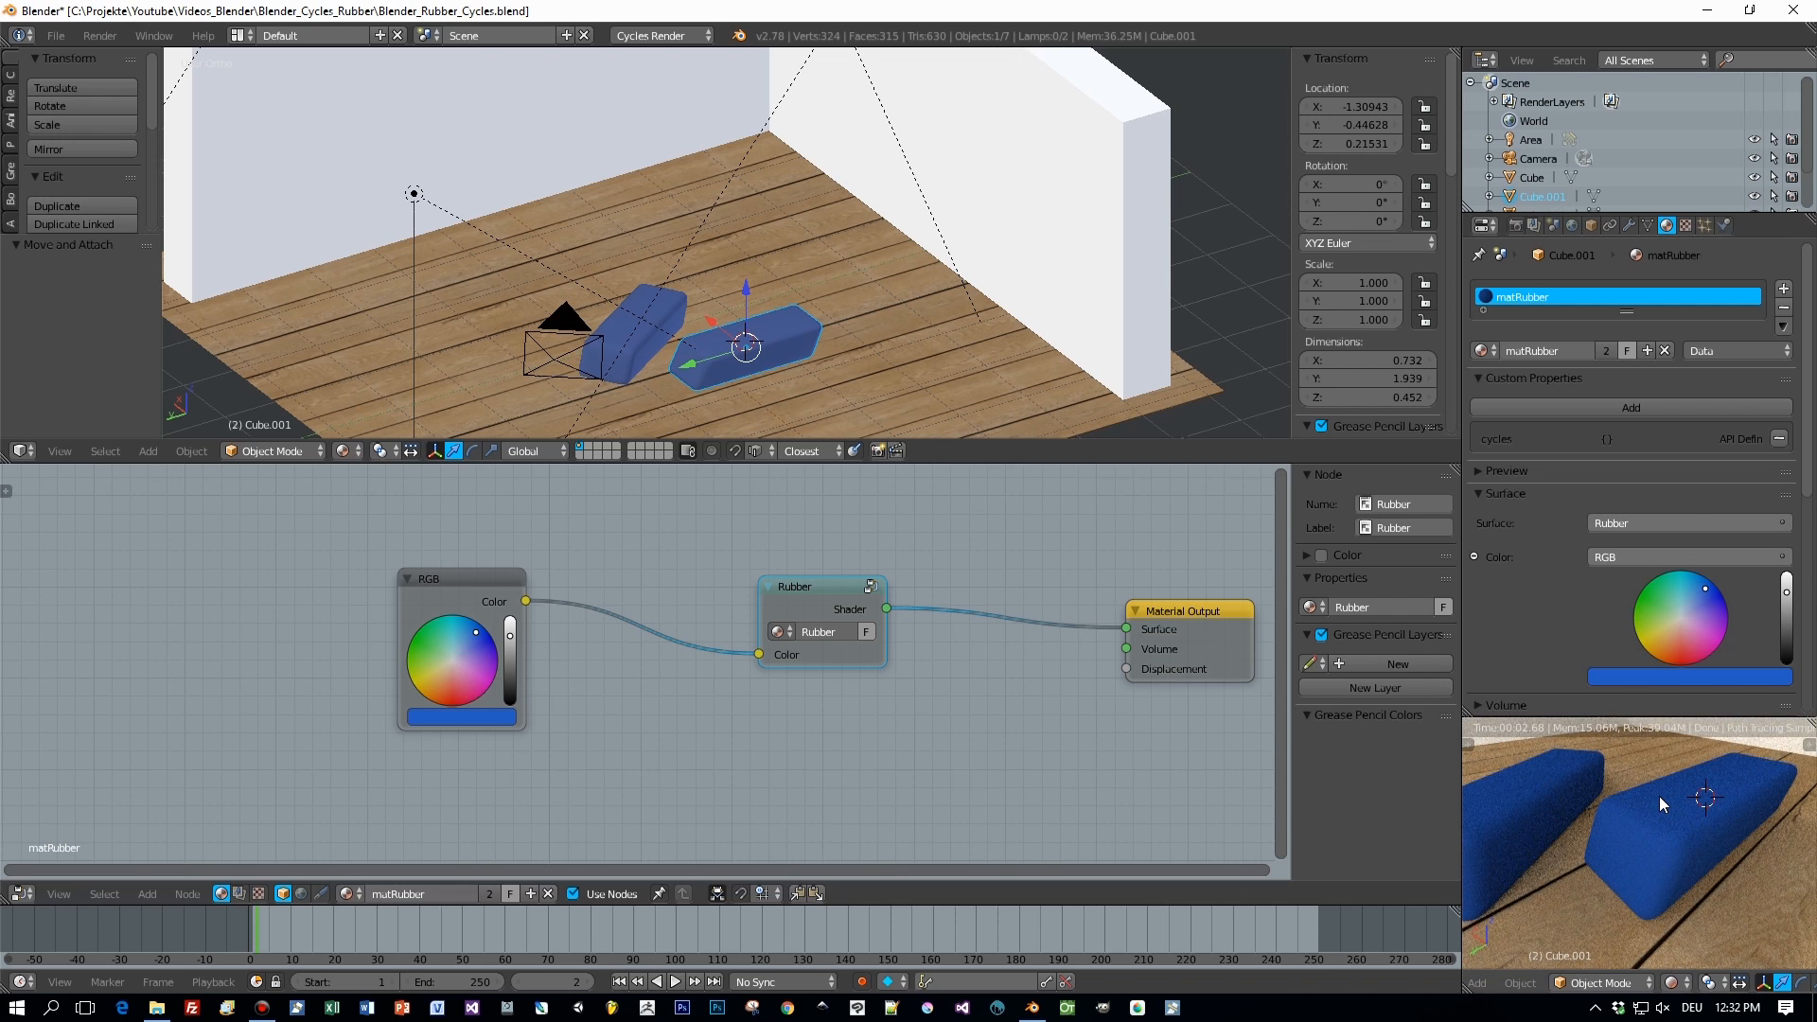
scroll(1661, 804, "down", 2)
middle_click_drag(1644, 796, 1745, 806)
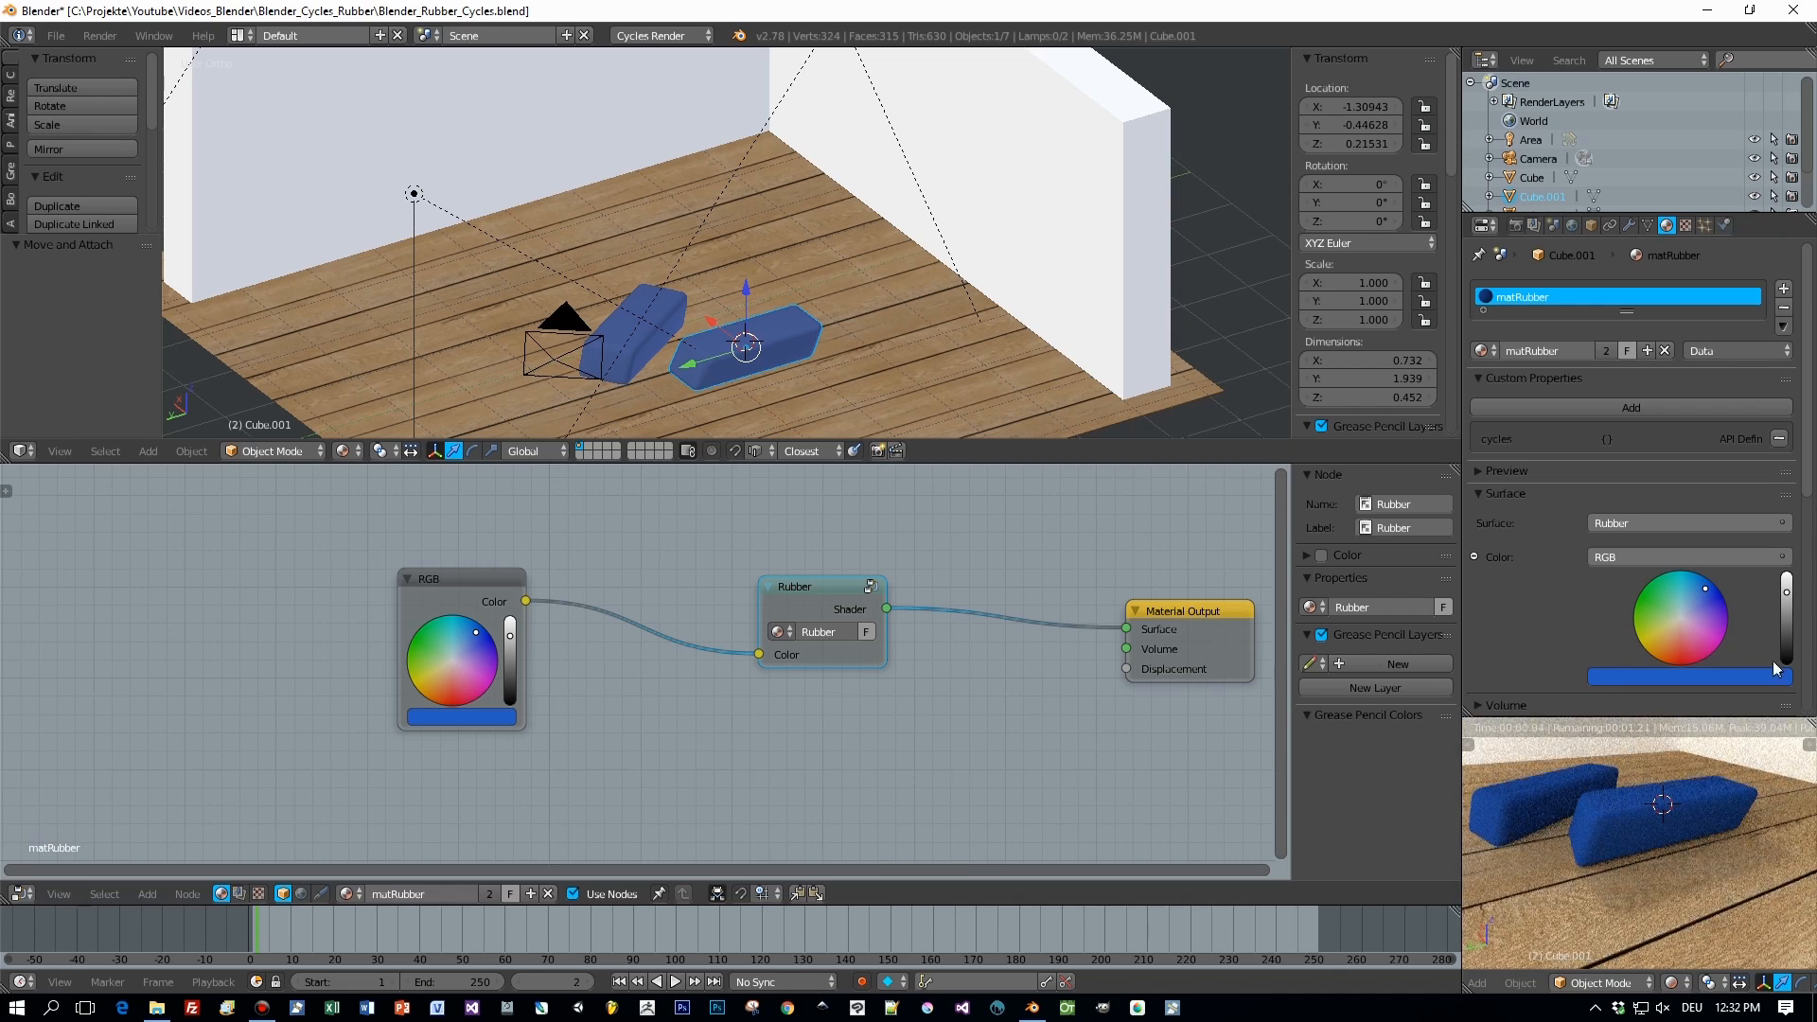
left_click_drag(1787, 595, 1787, 600)
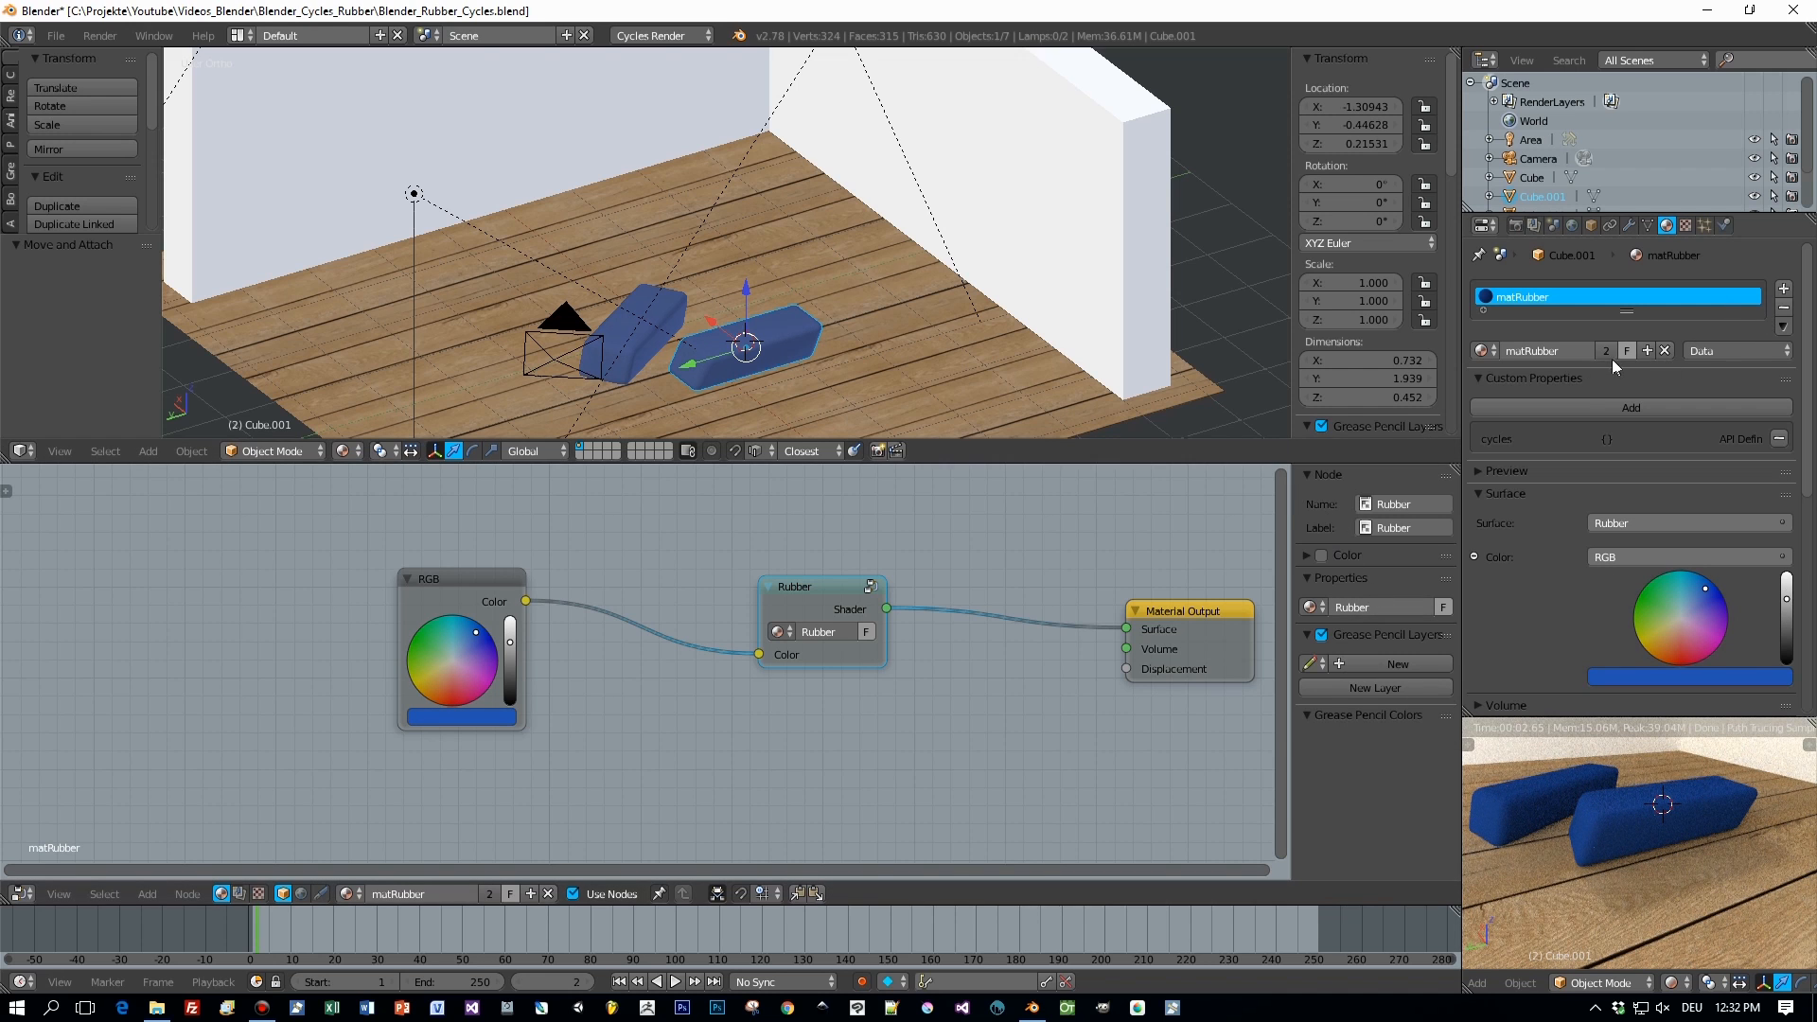
Give the Cube.002 block its own copy of the material, named matRubber2, and change its RGB color to red.
right_click(636, 343)
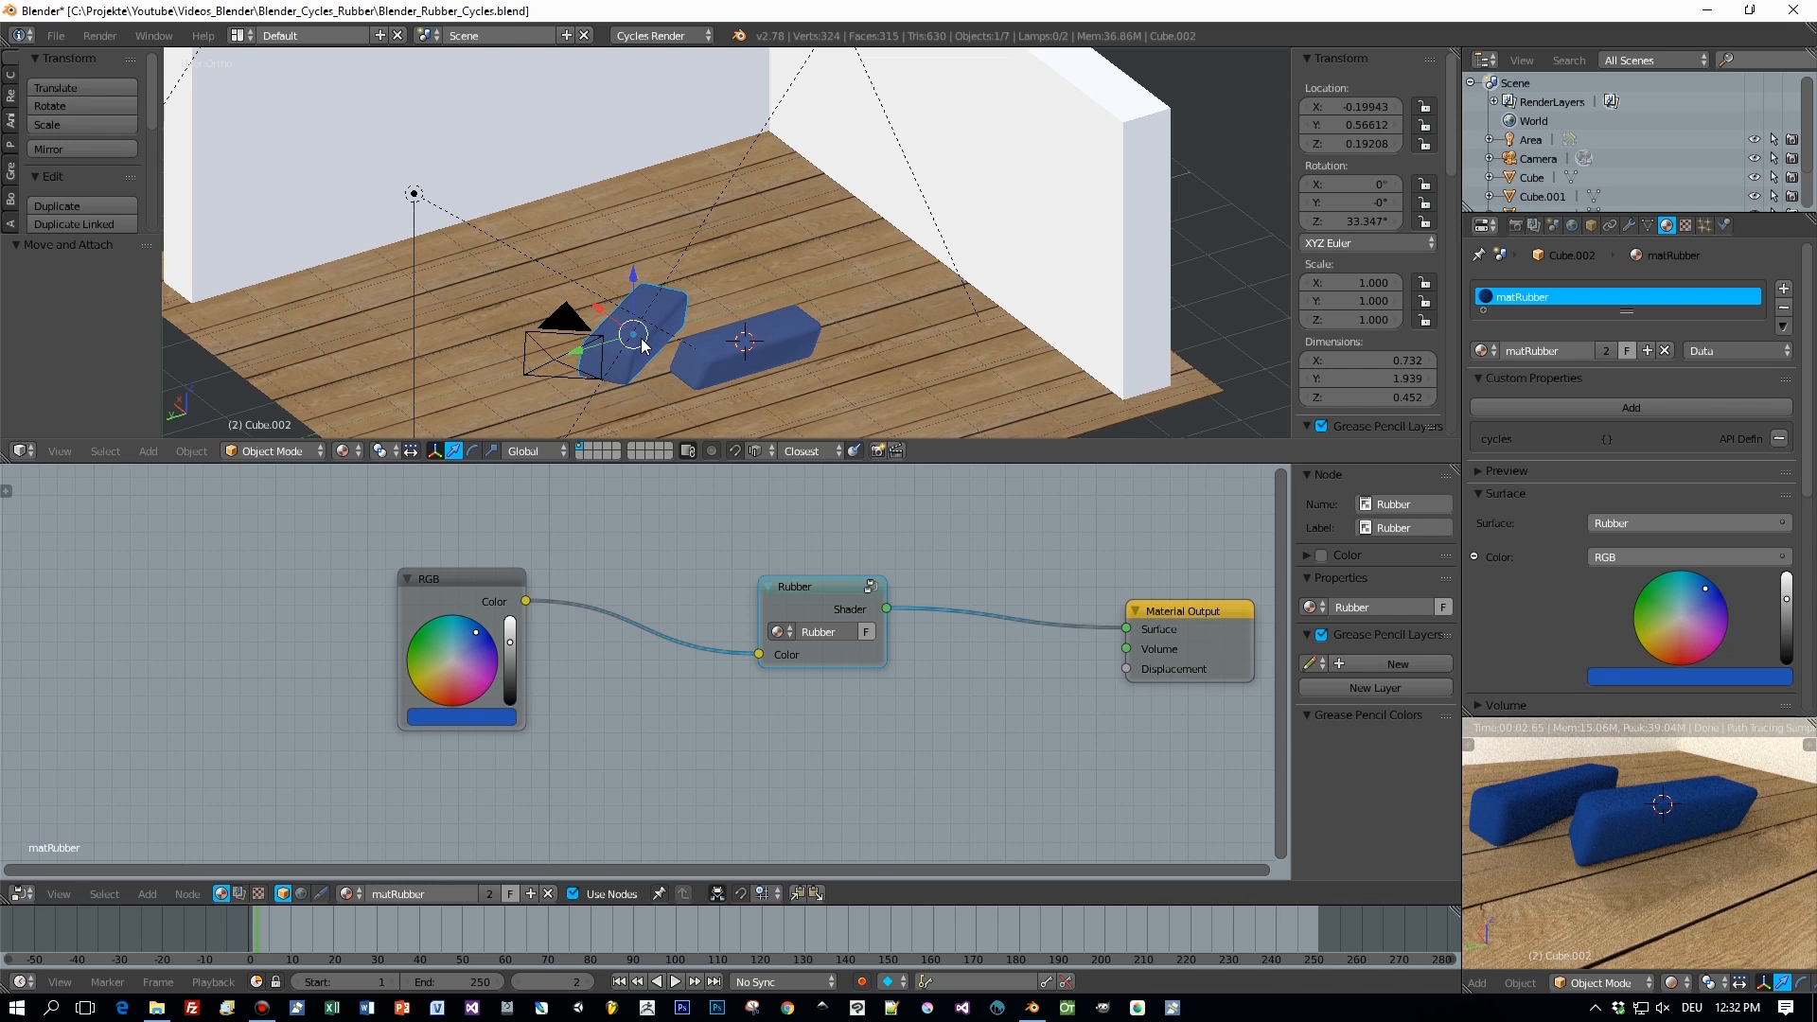
left_click(1647, 350)
left_click(1560, 351)
double_click(1560, 351)
type("2")
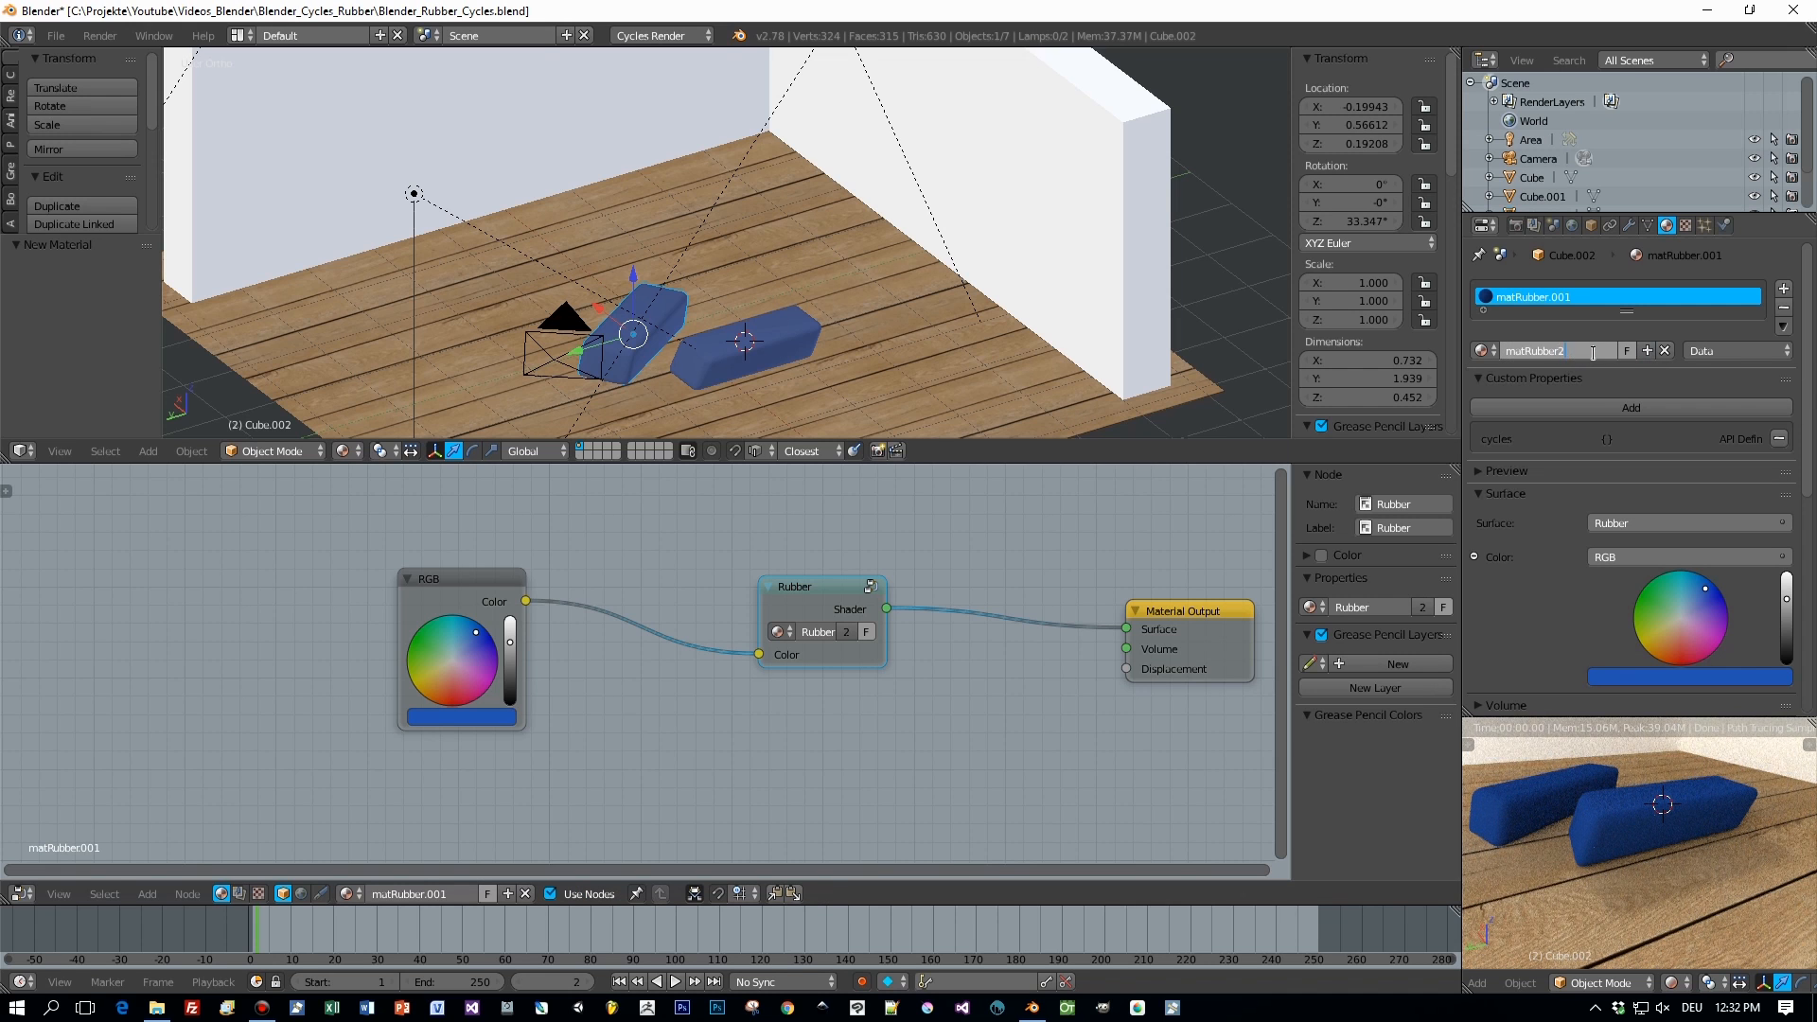
key("Return")
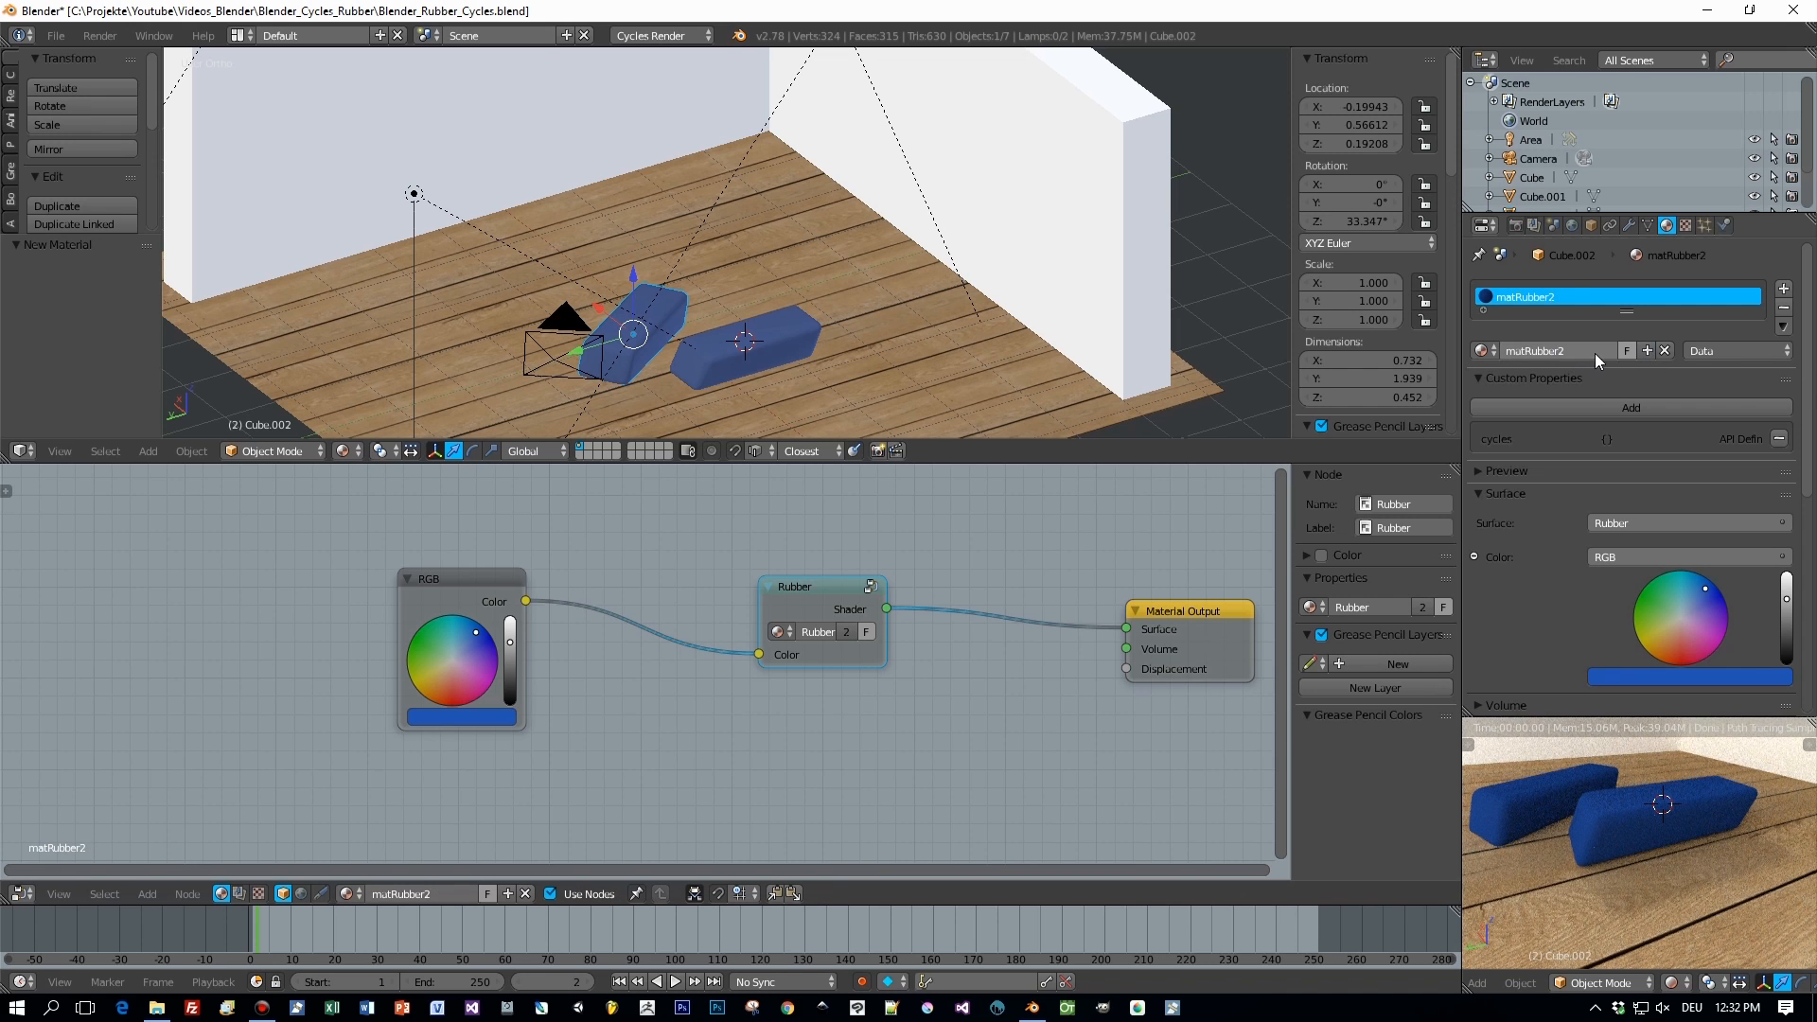
left_click(1678, 655)
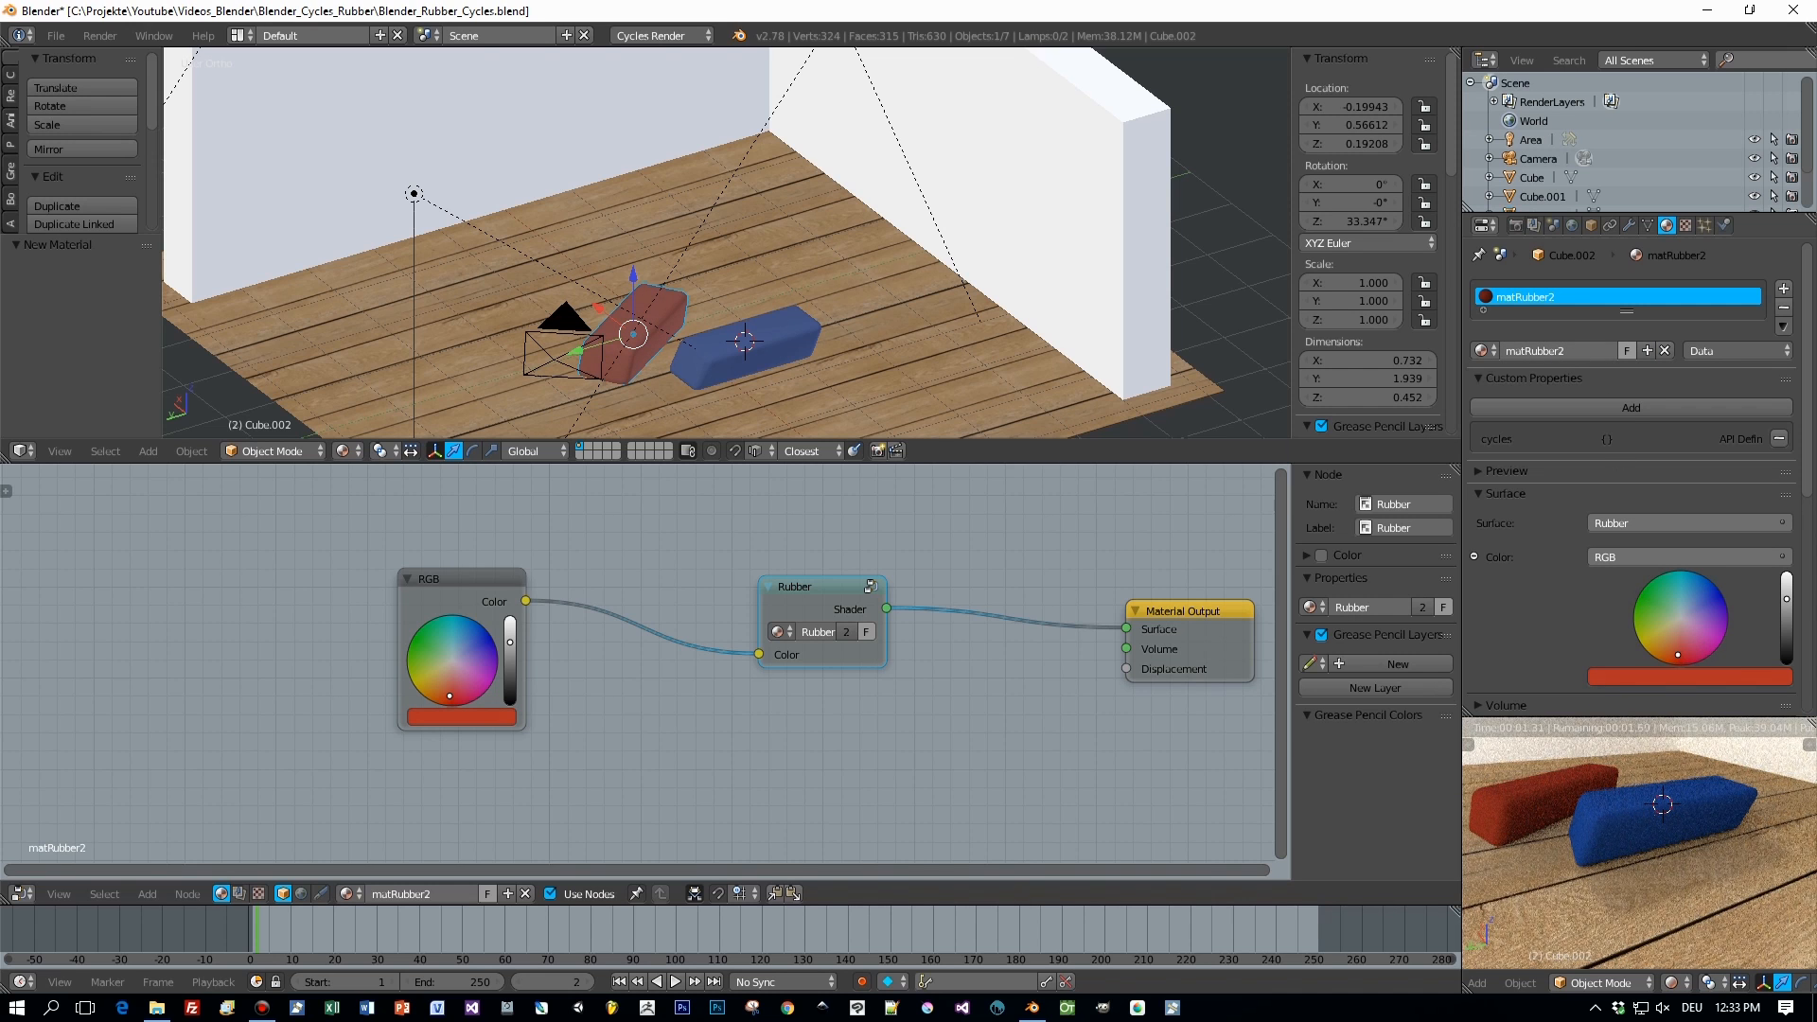
Move the Rubber group and Material Output nodes of matRubber2 closer to the RGB node.
scroll(706, 266, "up", 2)
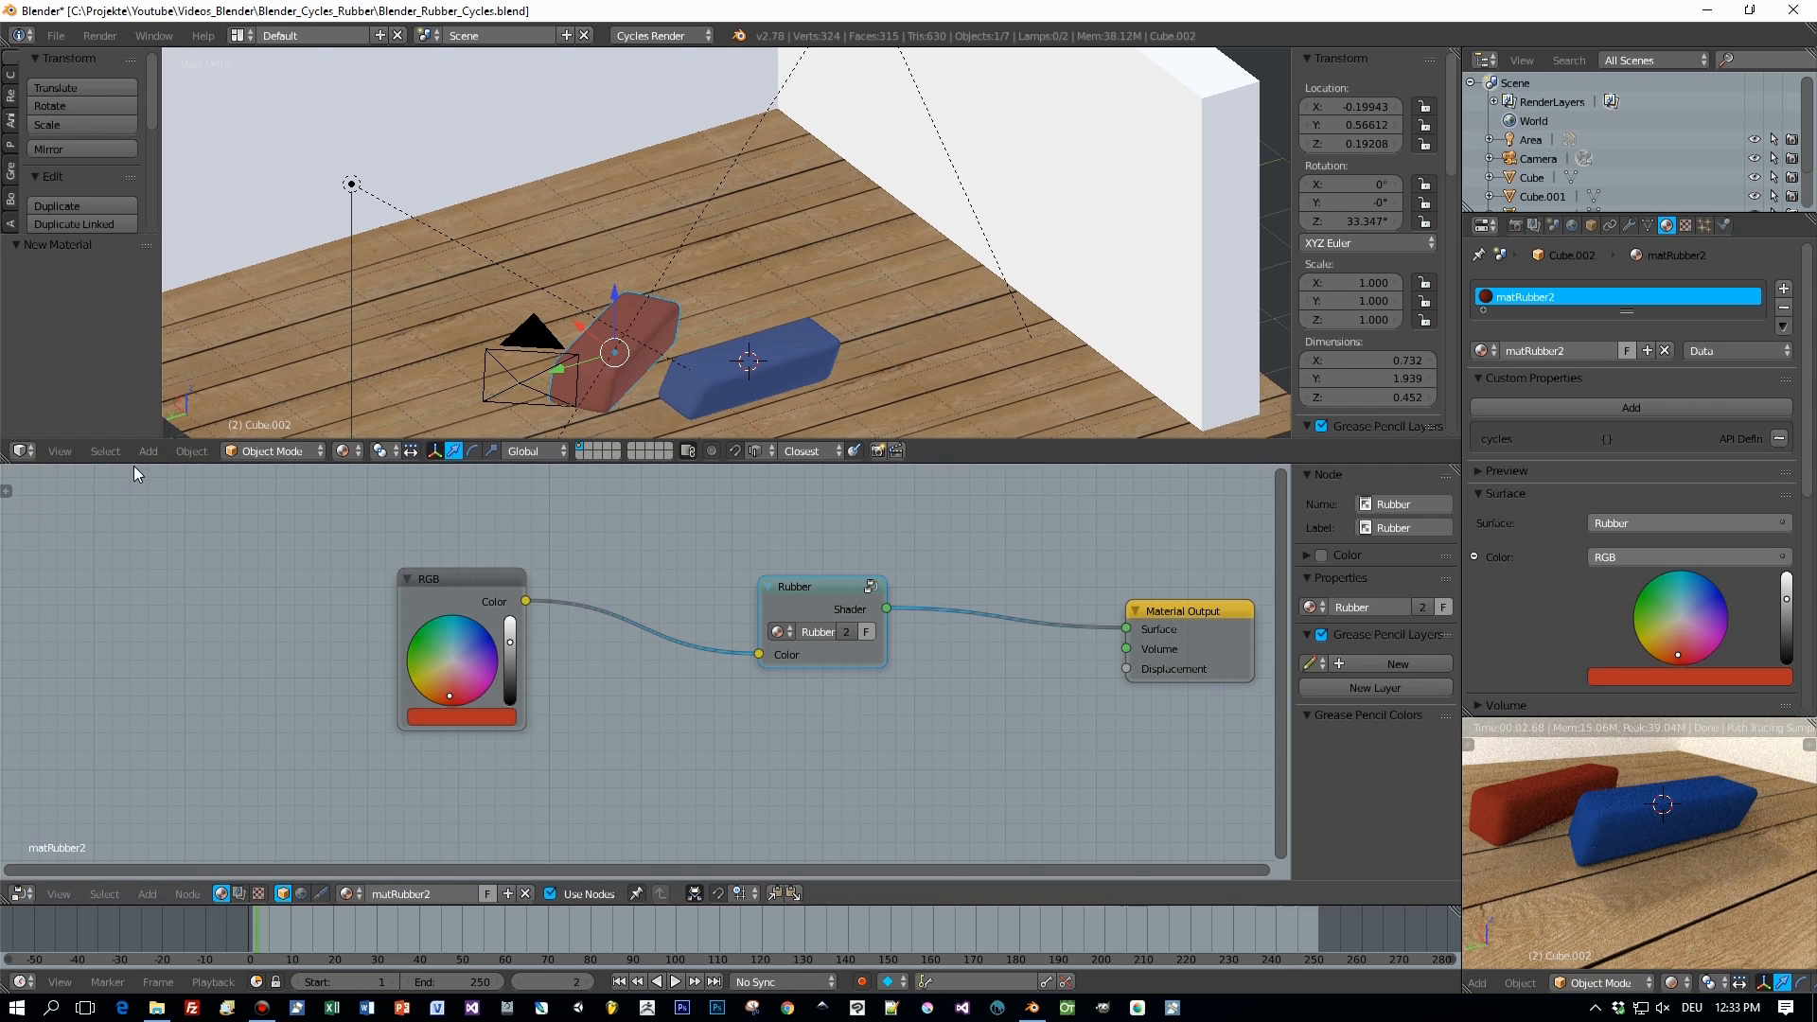
left_click_drag(797, 585, 738, 584)
left_click_drag(1150, 610, 958, 614)
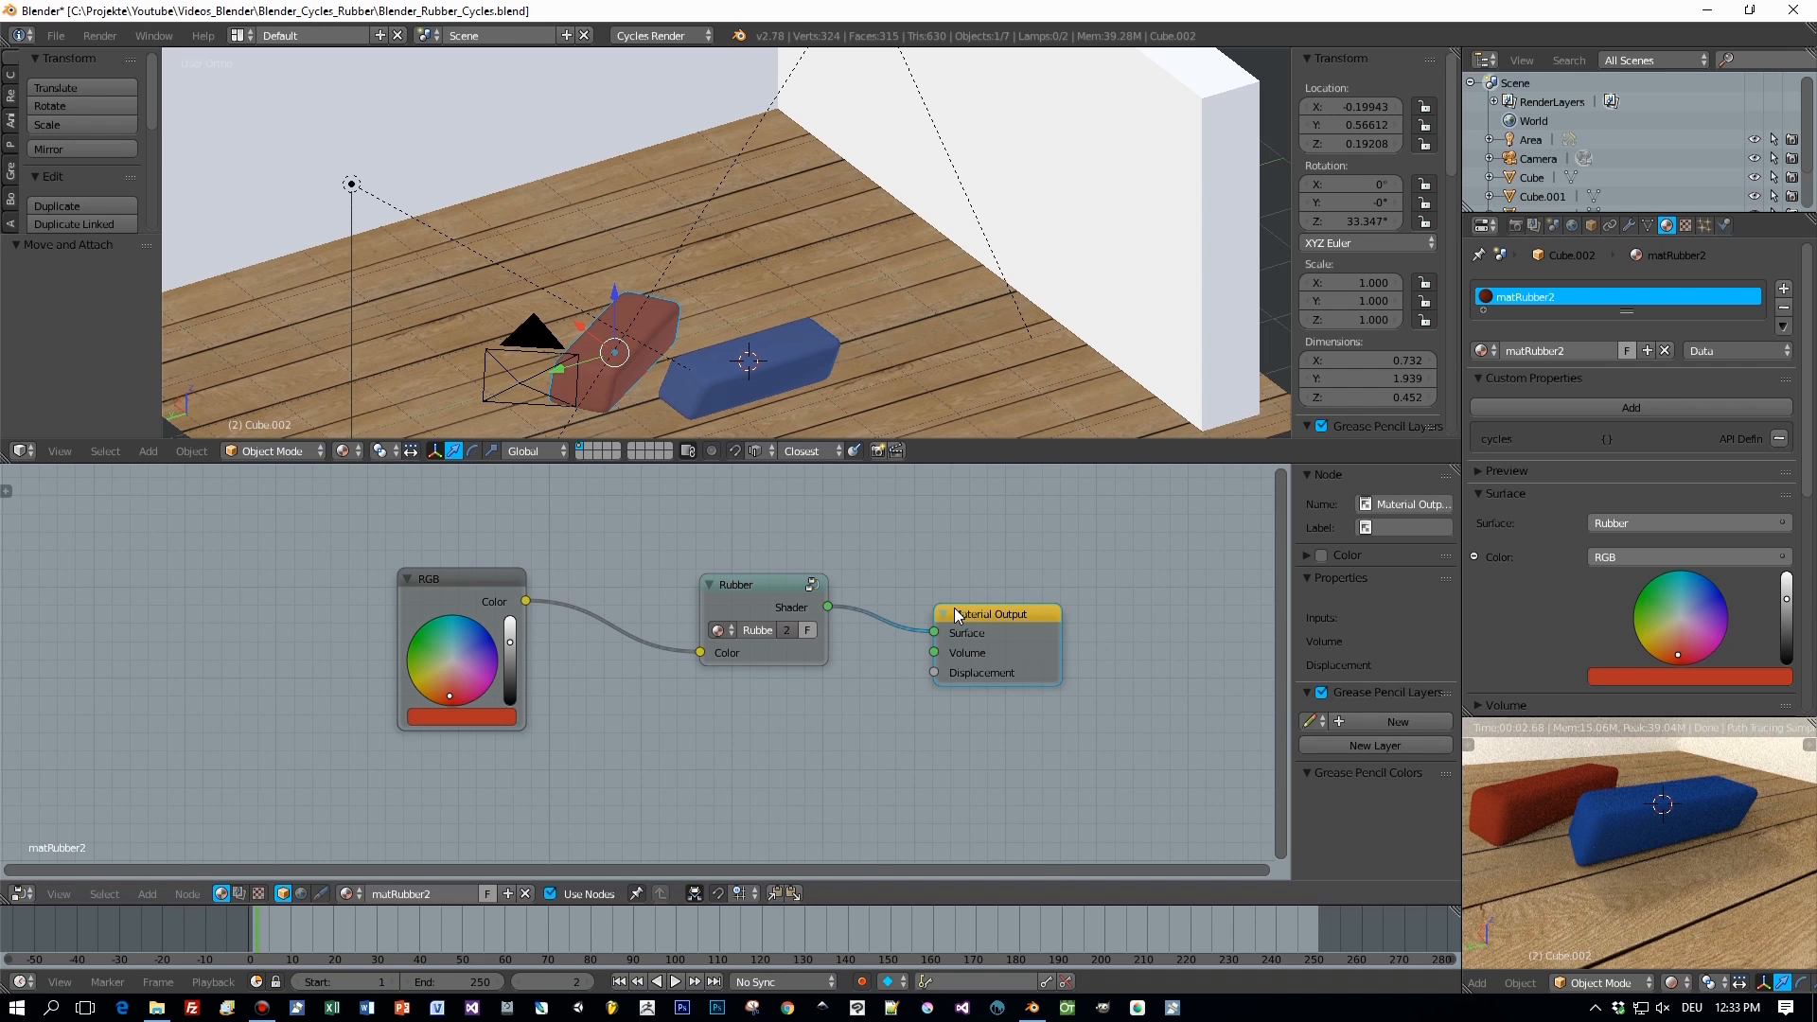
scroll(781, 352, "down", 1)
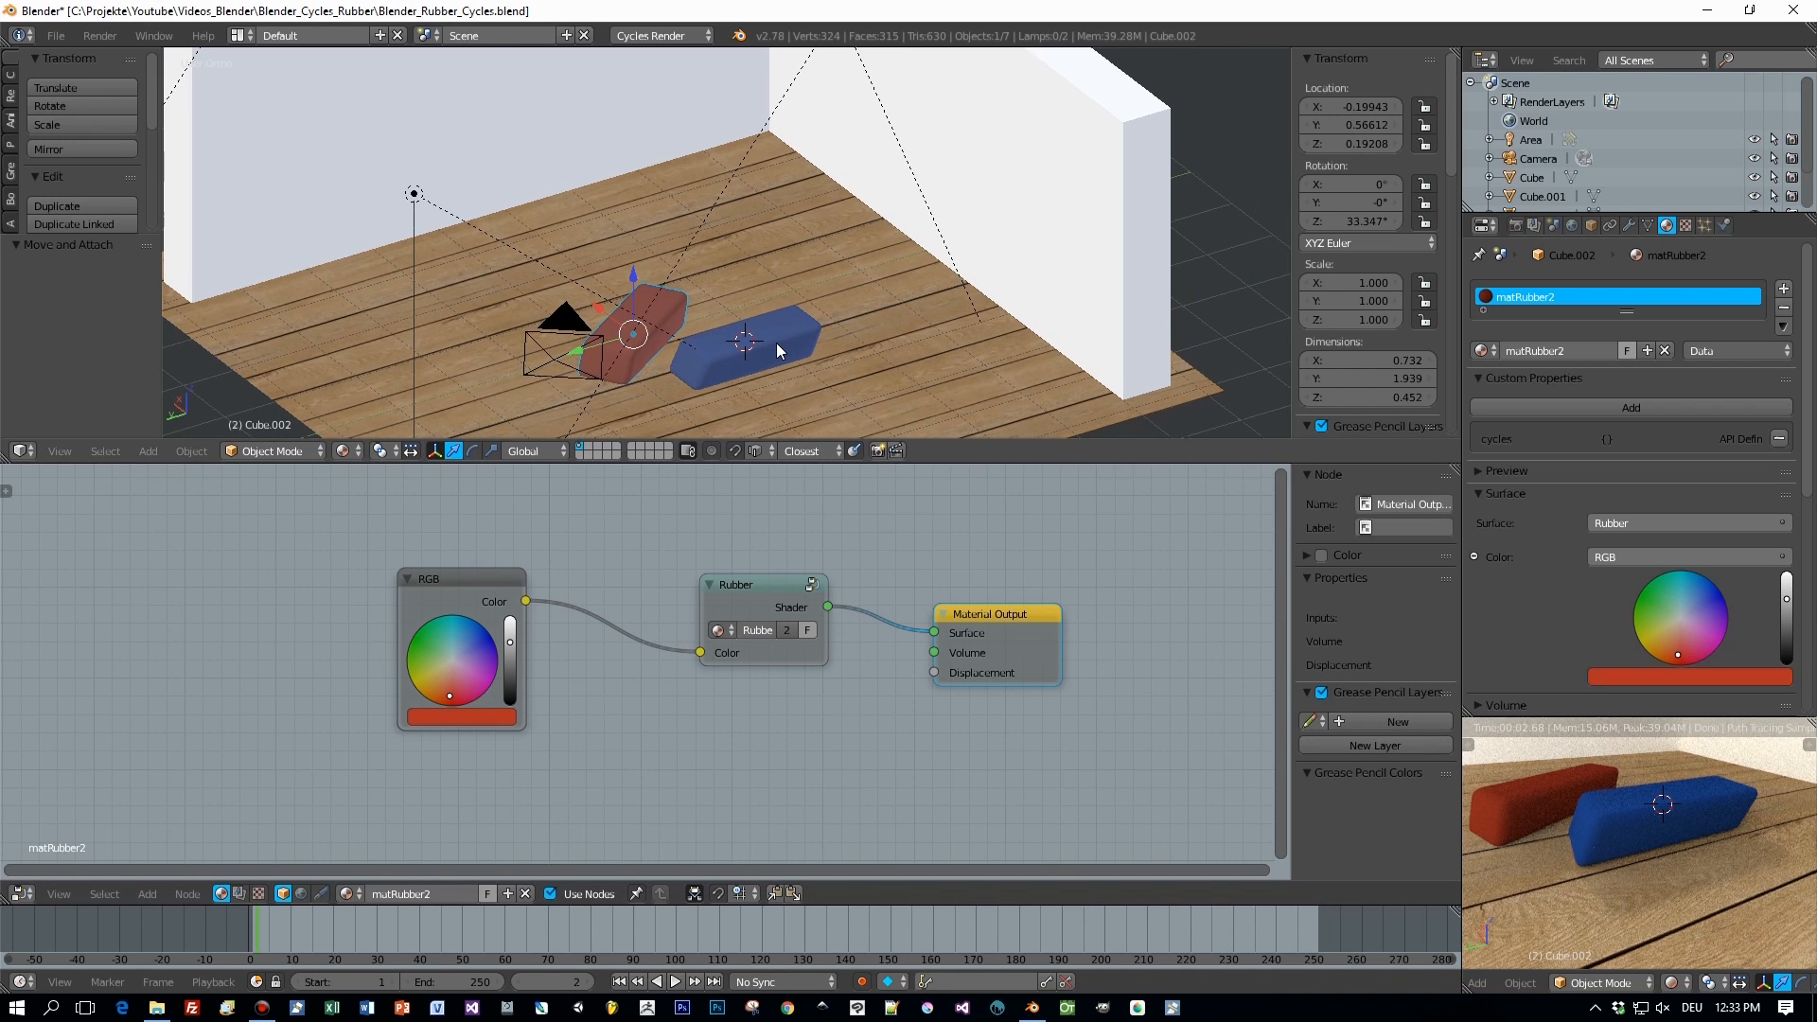
Enable the fake user on the Cube.001 block's matRubber material and save over Blender_Rubber_Cycles.blend.
right_click(781, 352)
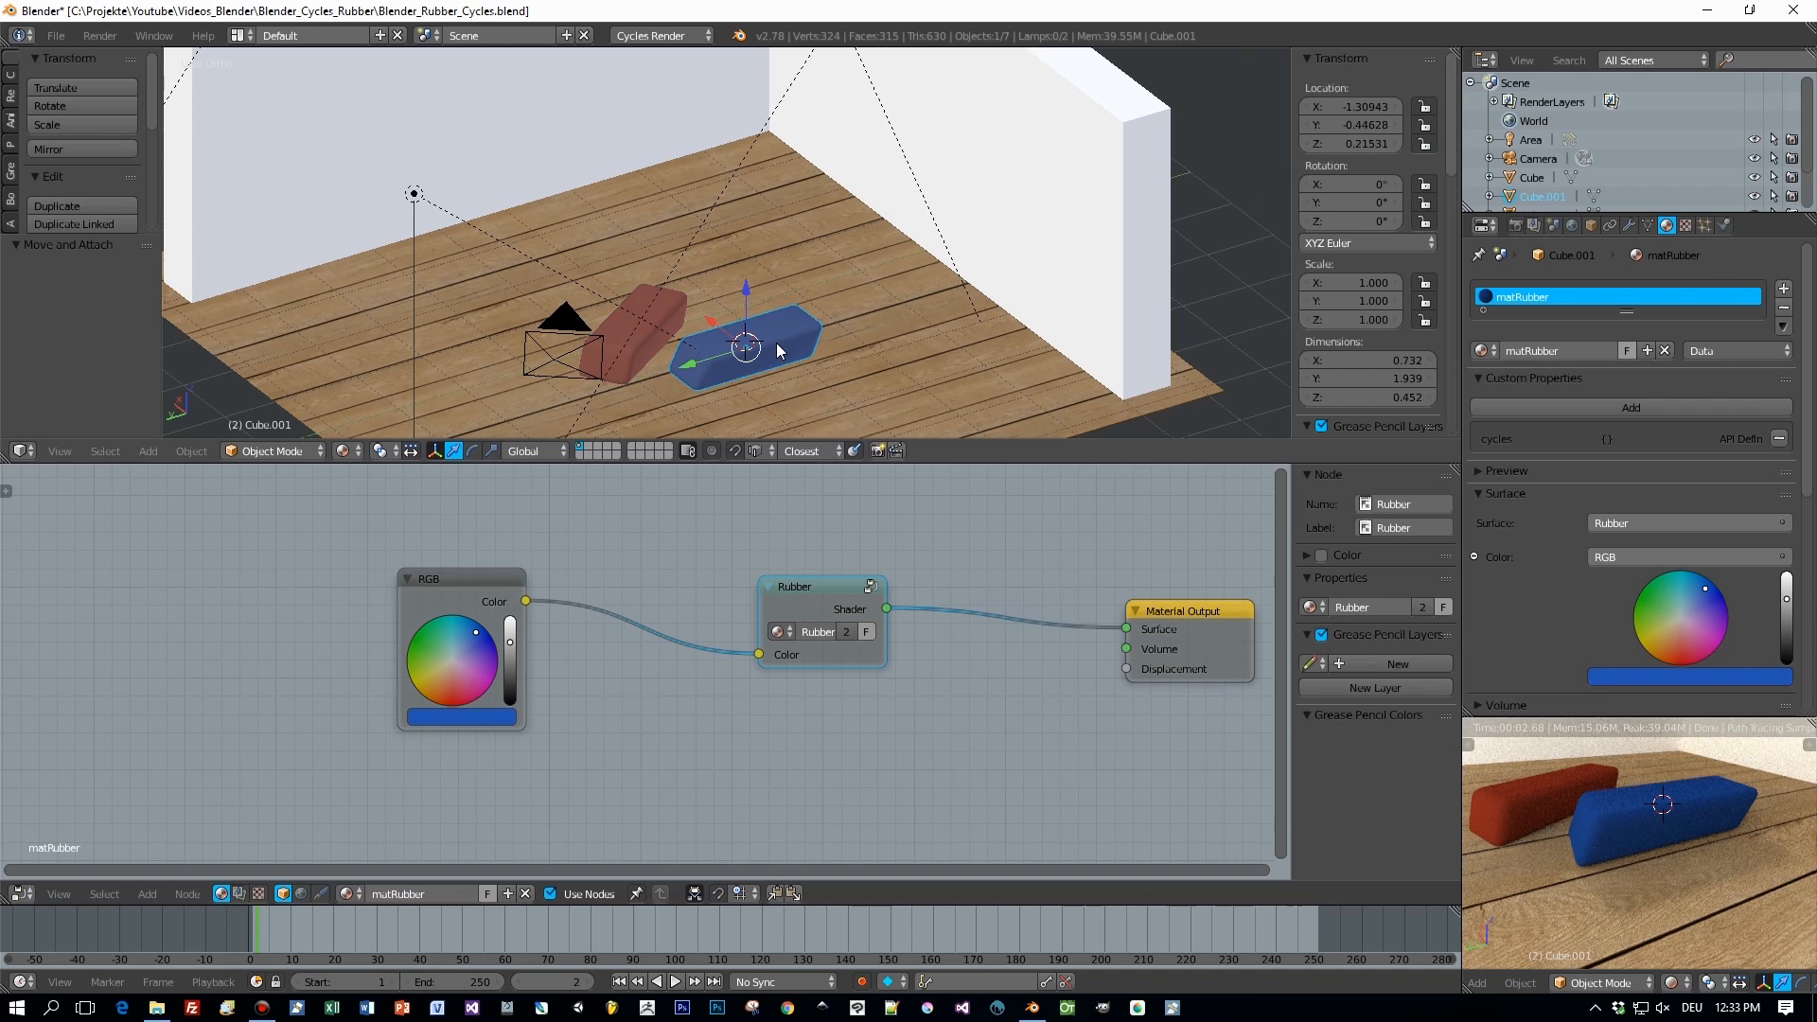
left_click(1626, 350)
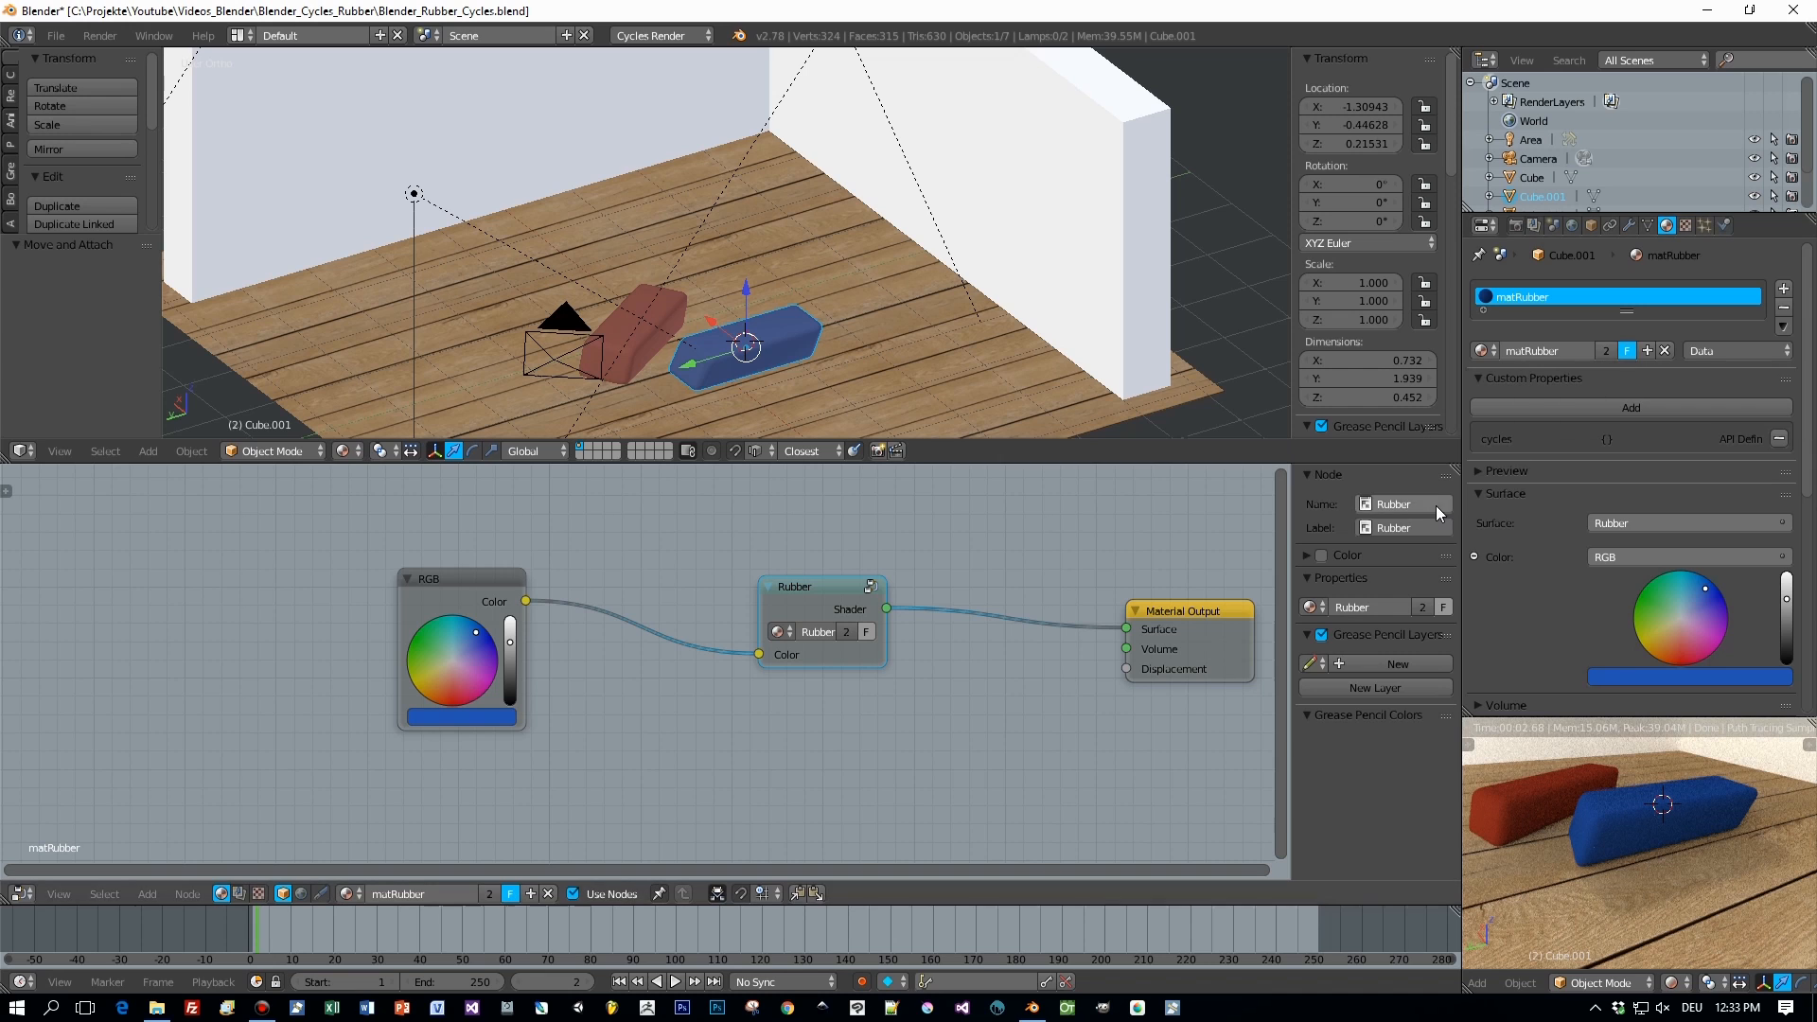
key("ctrl+s")
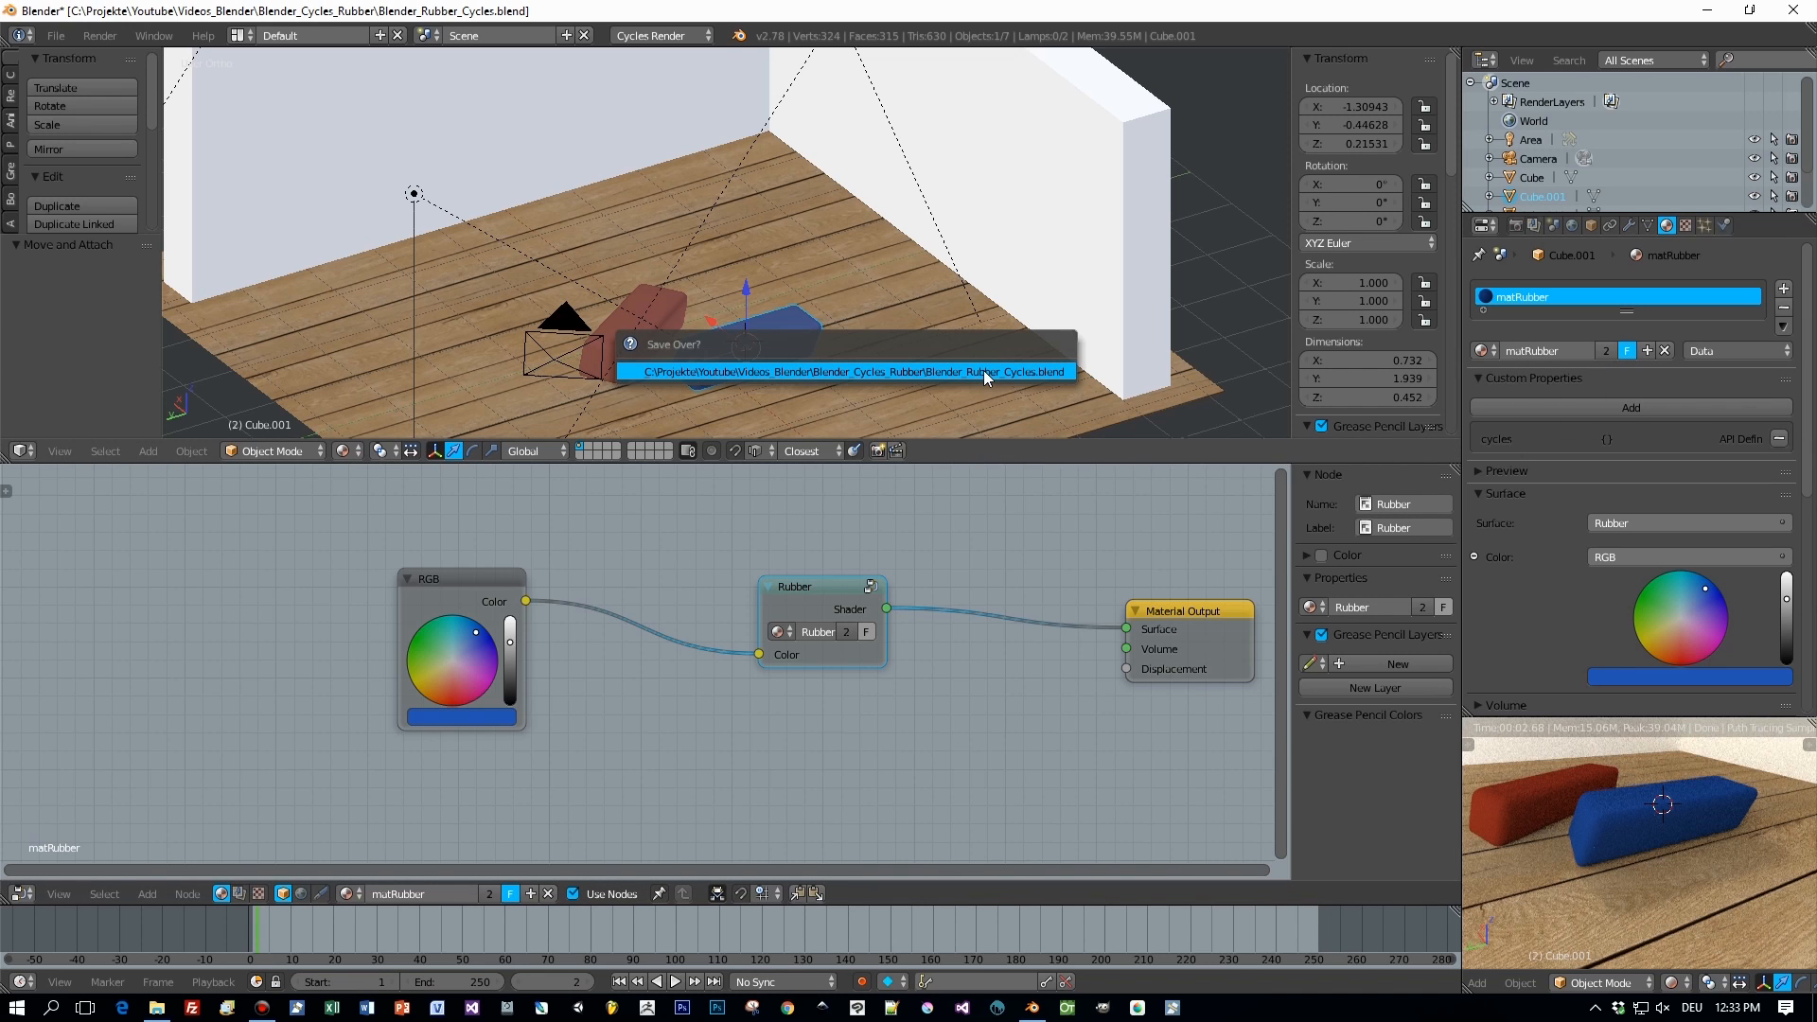
left_click(985, 377)
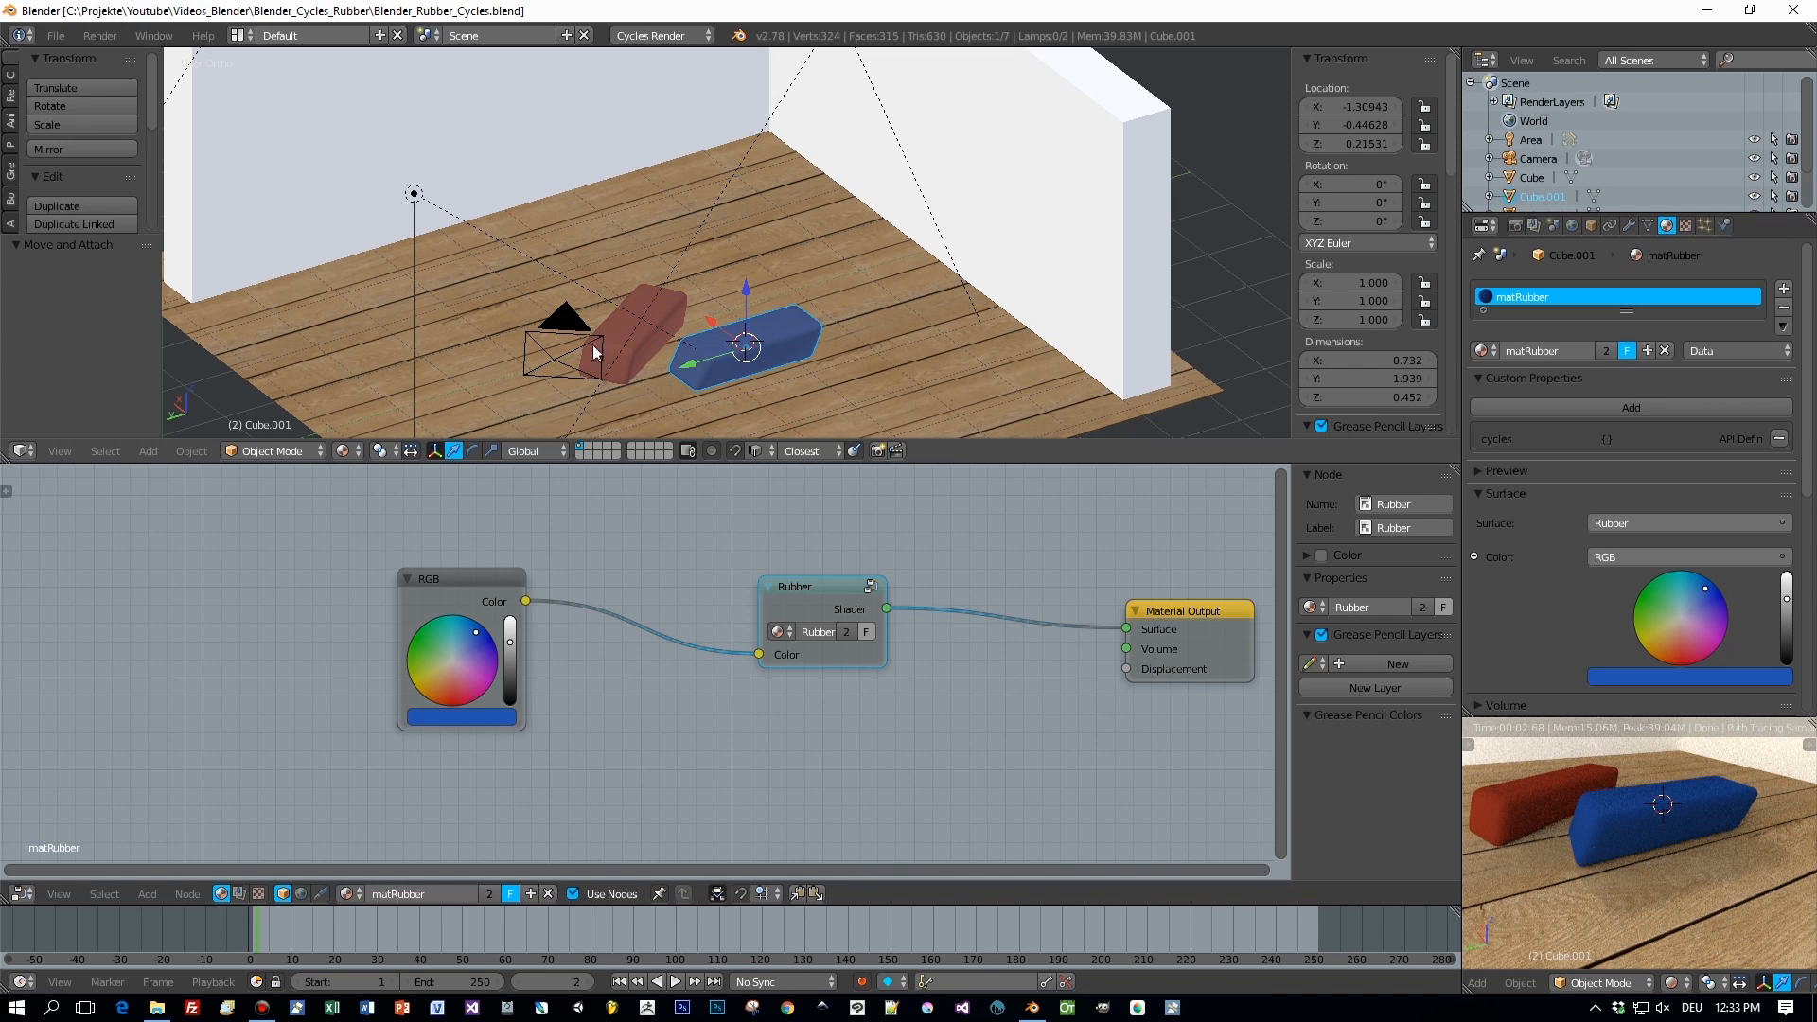
Delete the red and blue rubber blocks from the wooden floor and save over Blender_Rubber_Cycles.blend.
right_click(645, 350)
key("x")
key("x")
left_click(634, 343)
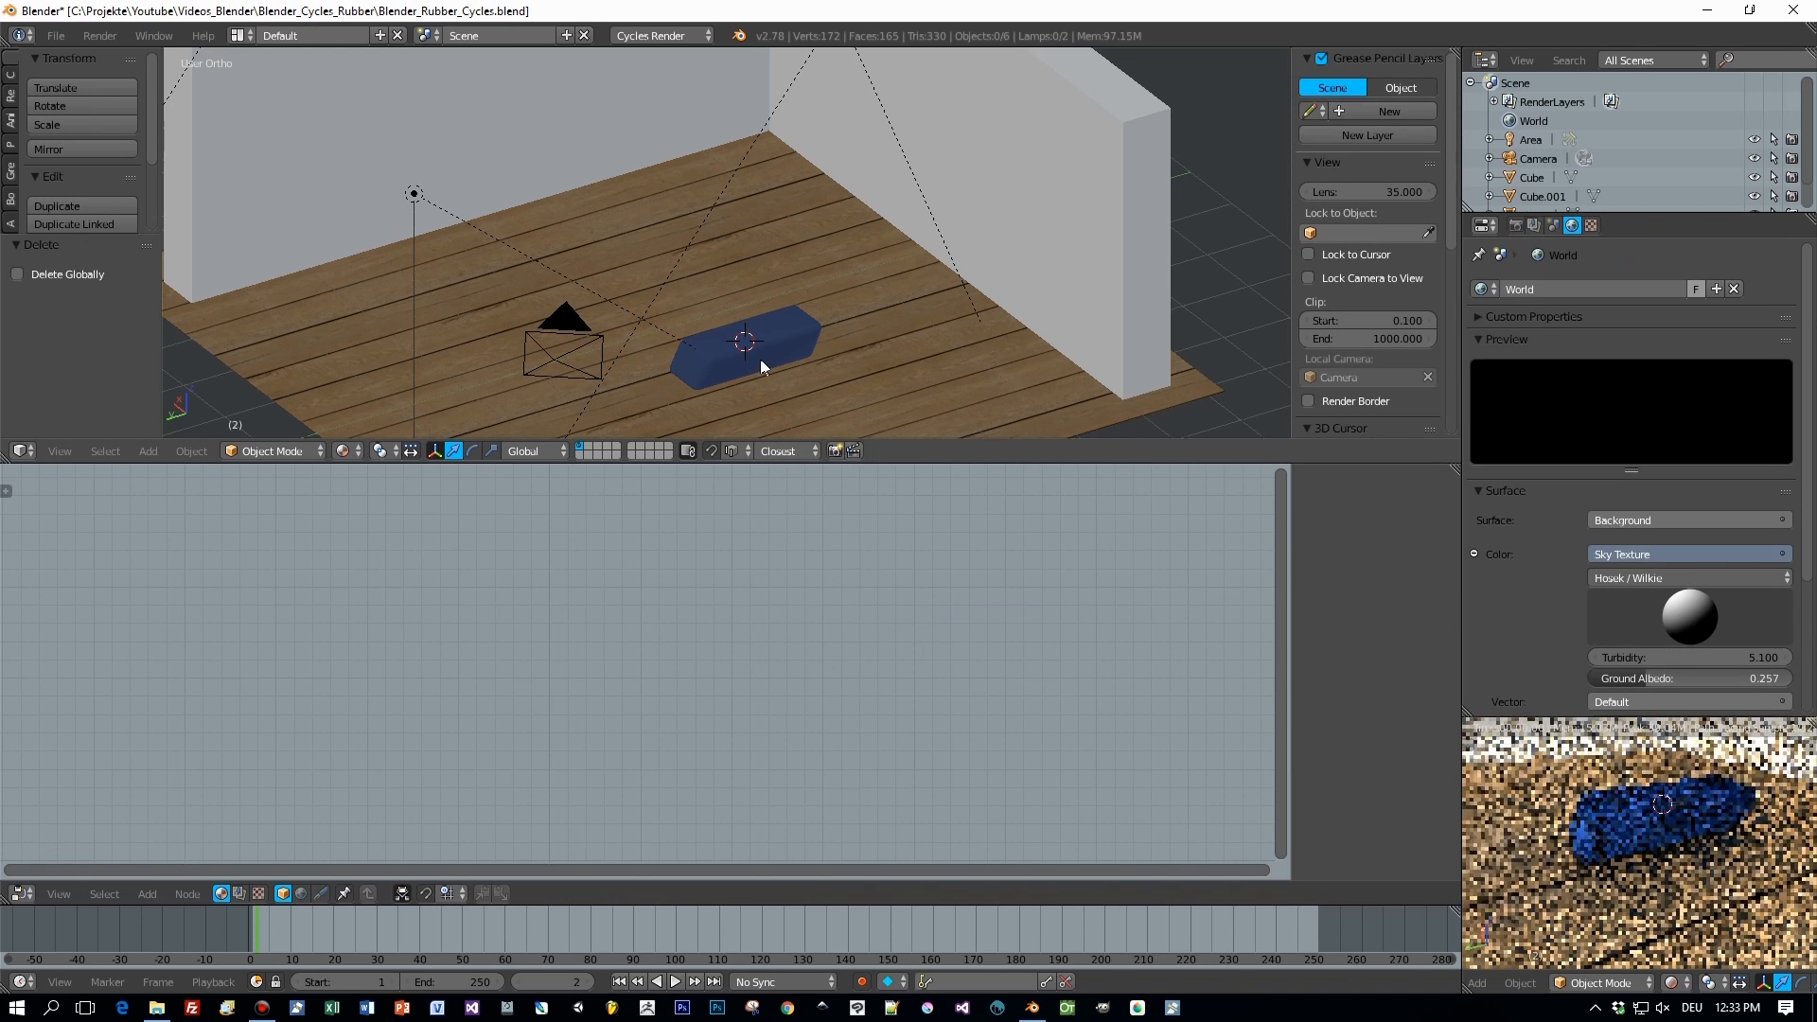
right_click(727, 356)
key("x")
left_click(727, 356)
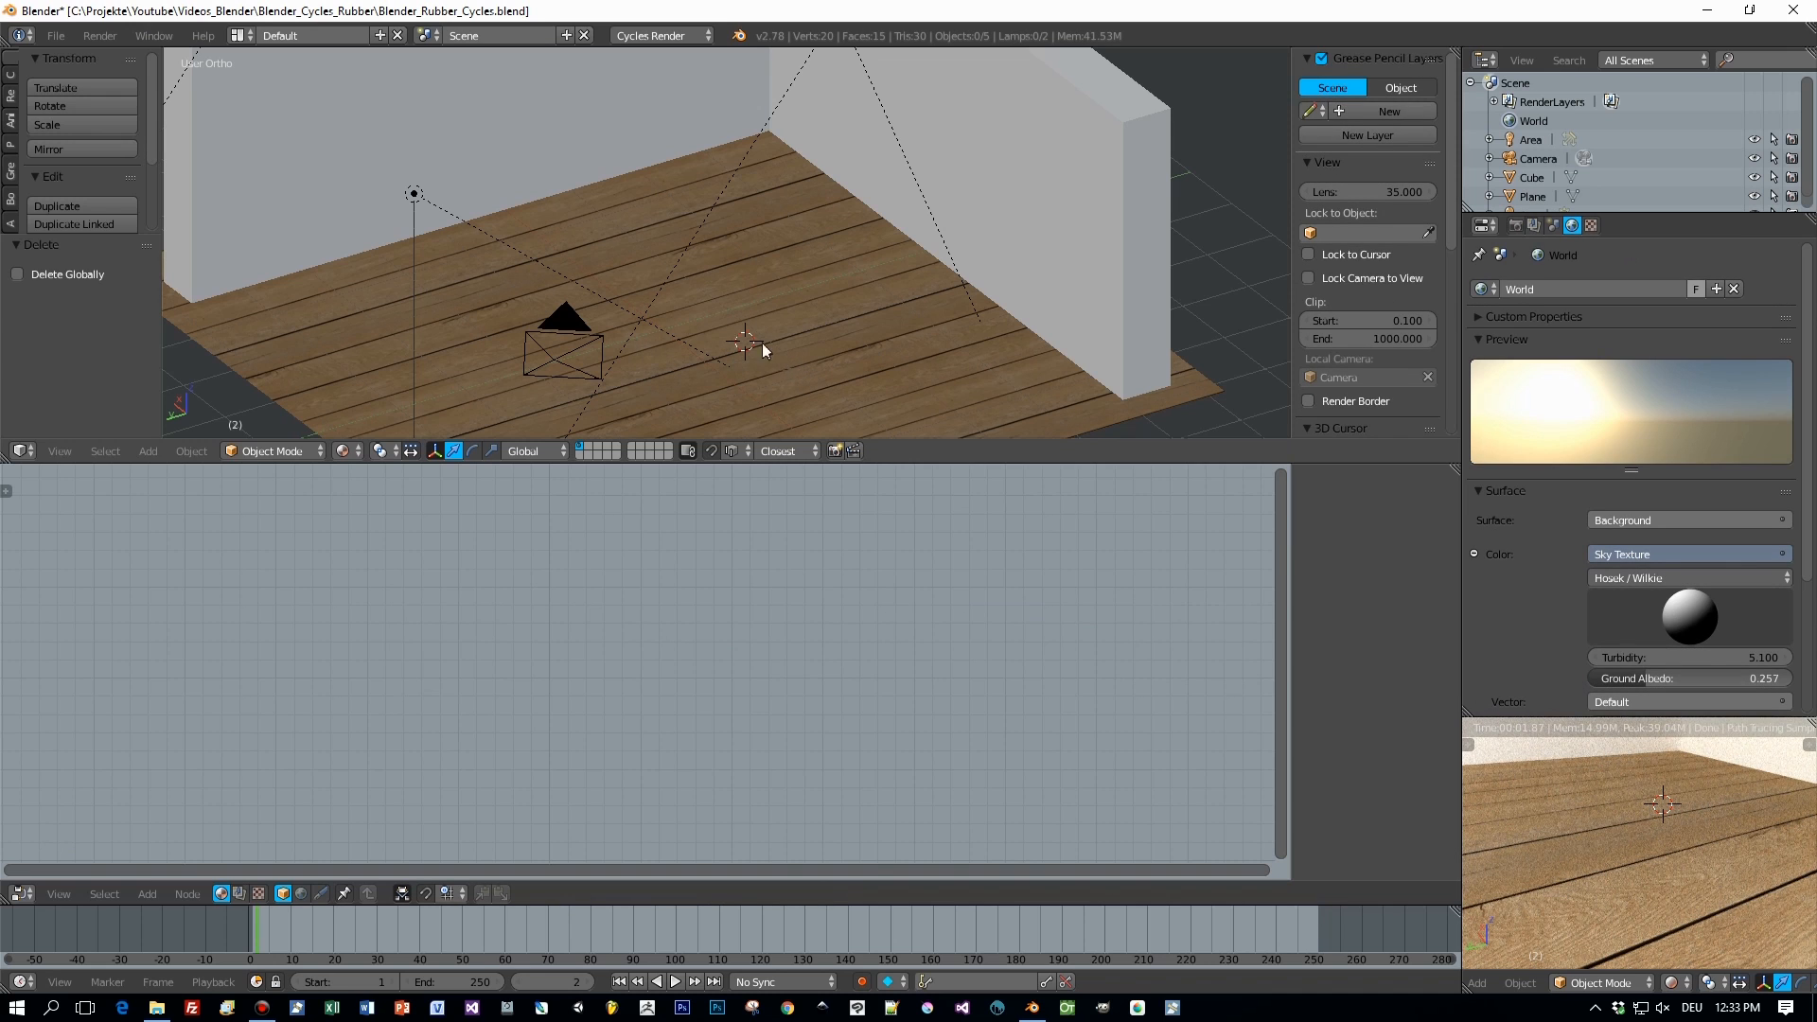
key("ctrl+s")
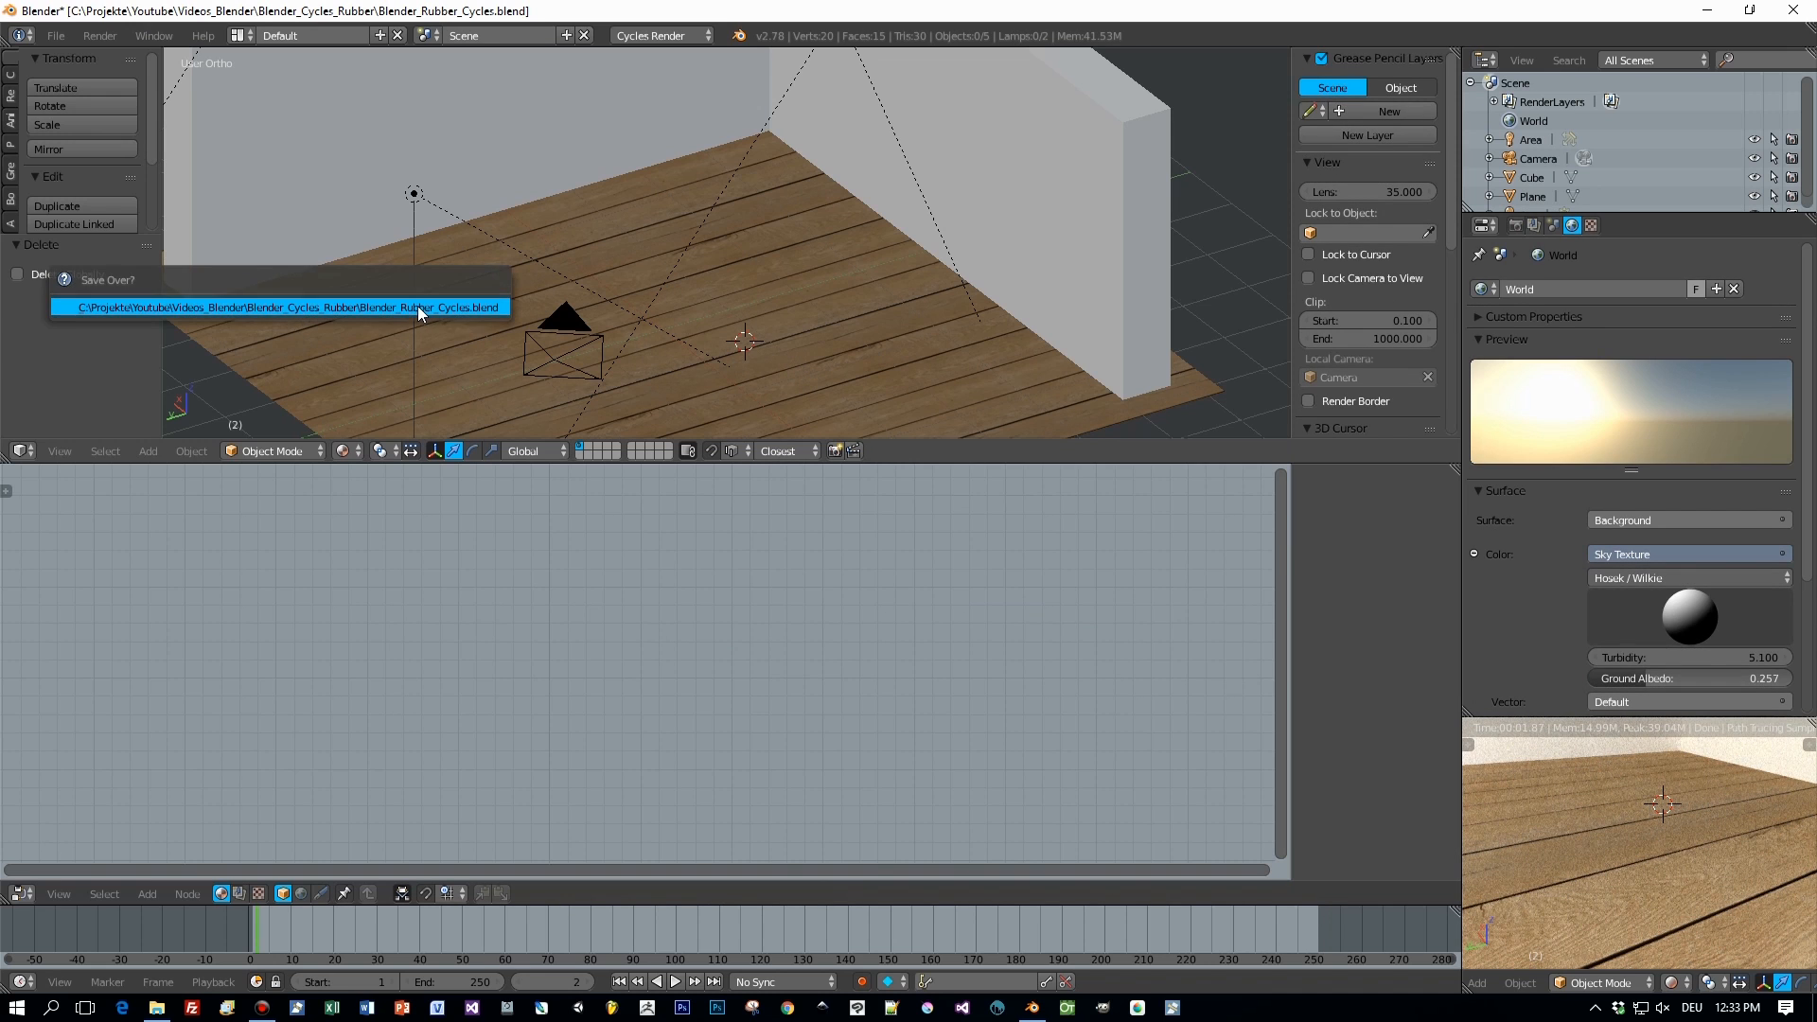
left_click(417, 305)
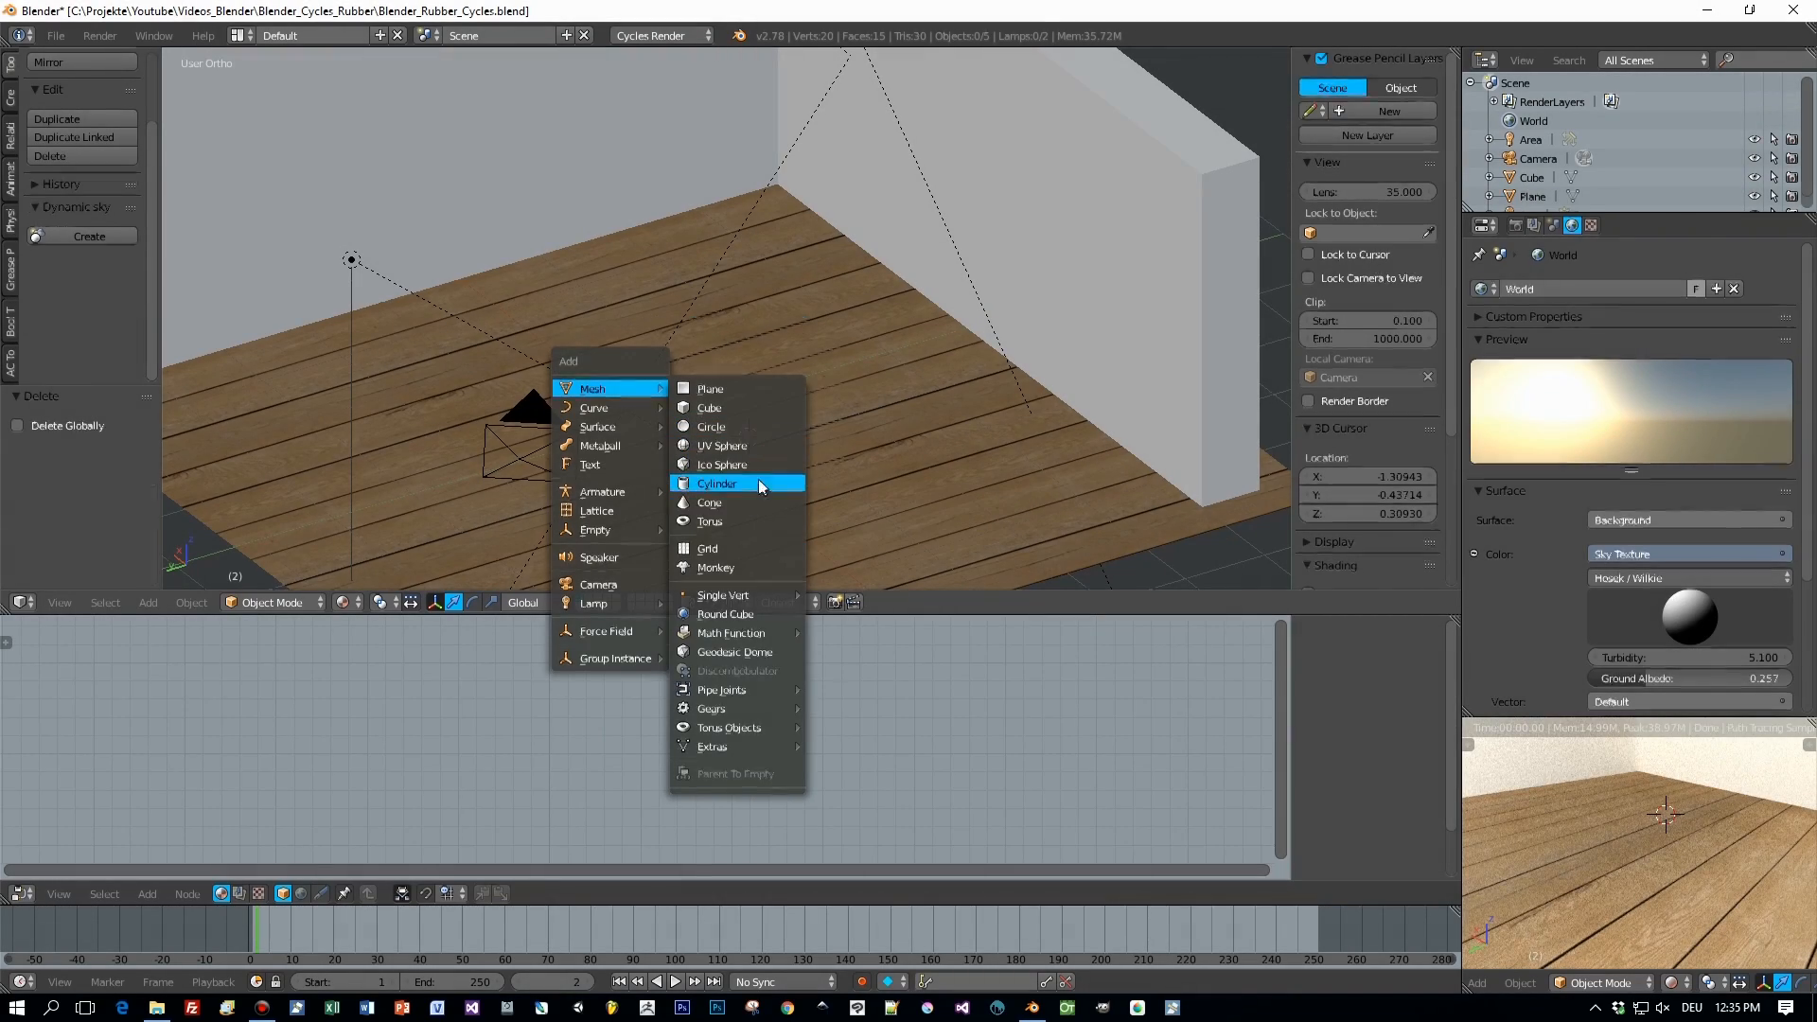
Add a mesh cylinder scaled to 0.457, raise it 0.391 along Z, and shade it smooth.
left_click(758, 479)
key("s")
left_click(820, 436)
left_click_drag(750, 378, 739, 355)
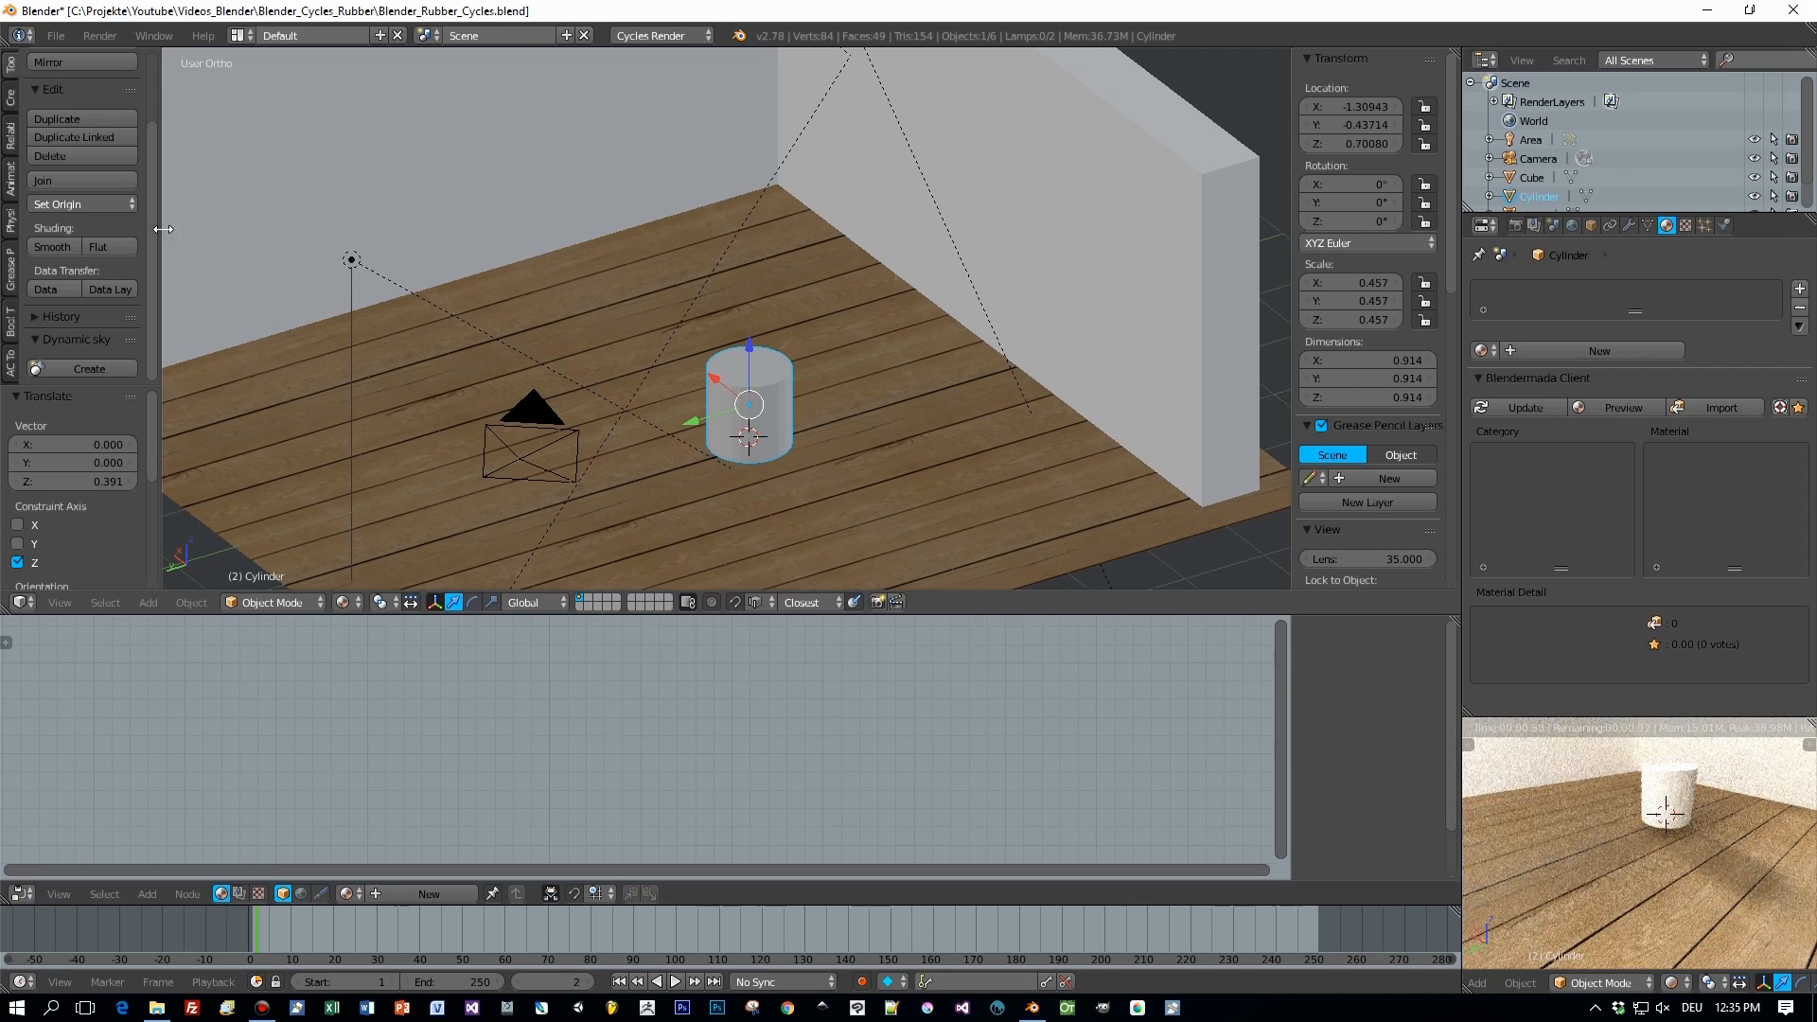
left_click(53, 248)
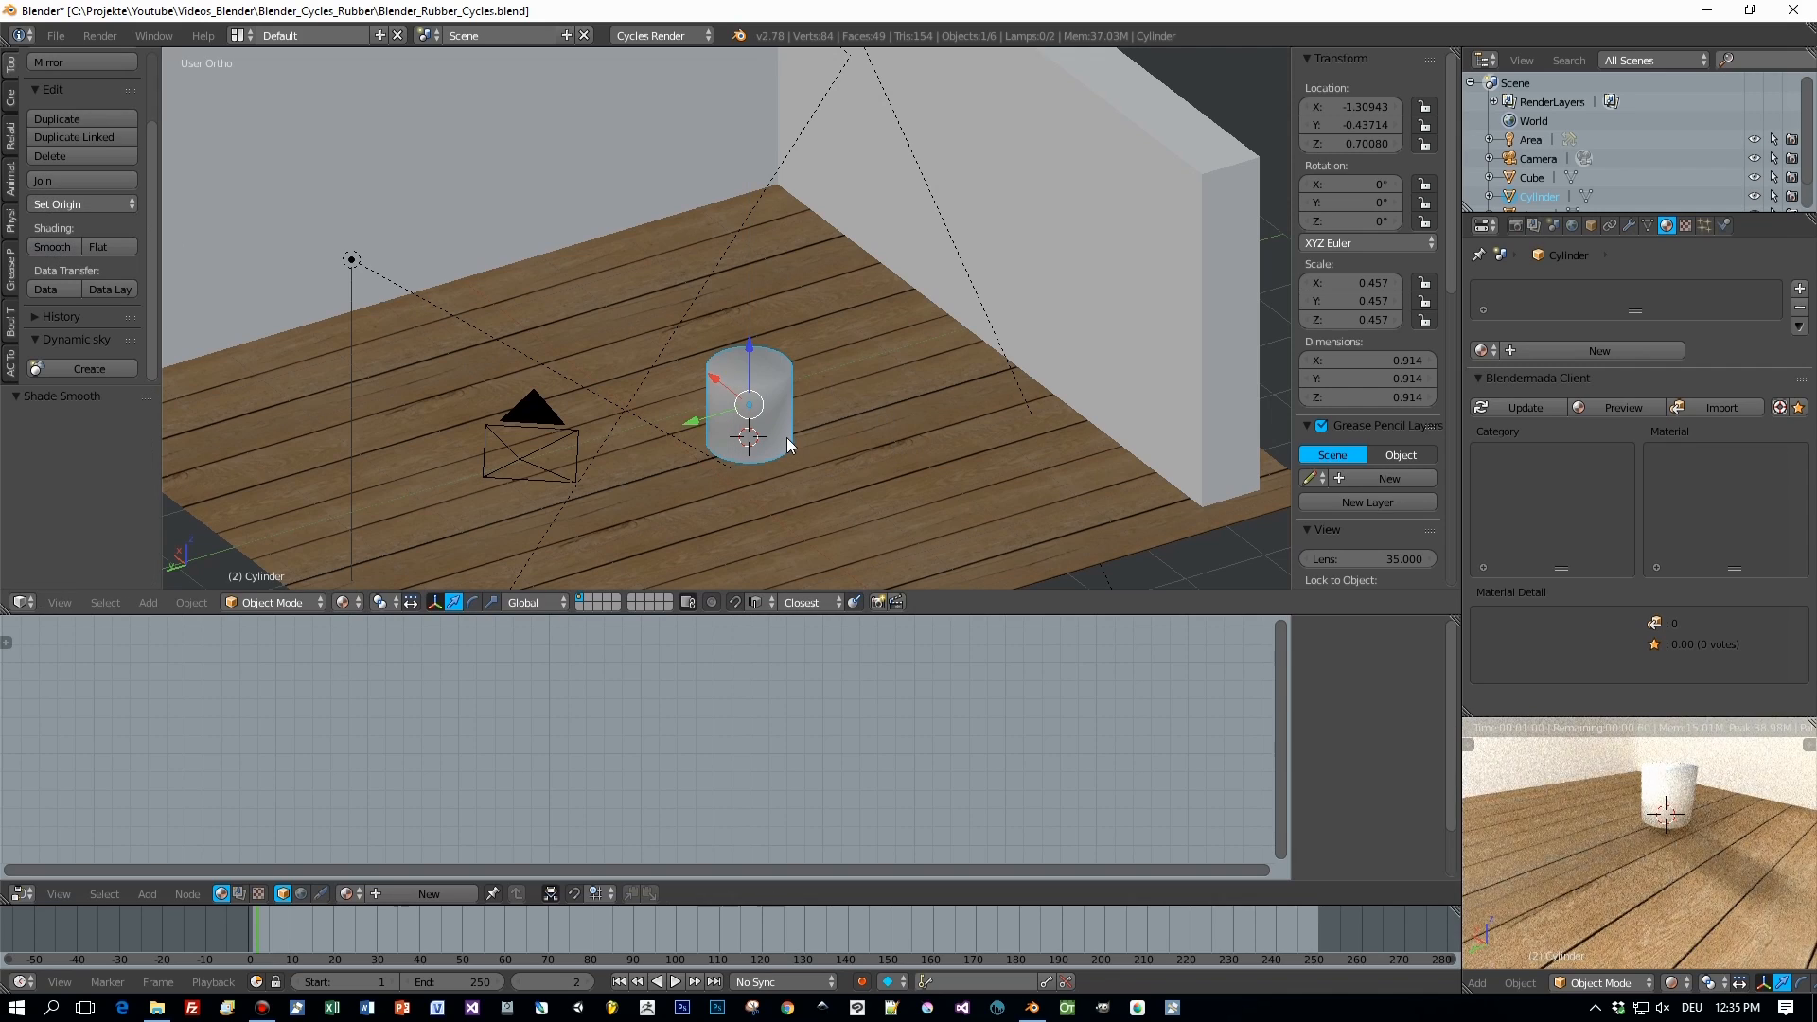
Add a level 1 subdivision to the cylinder and bevel its top and bottom rims by 0.092 with 5 segments.
key("ctrl+1")
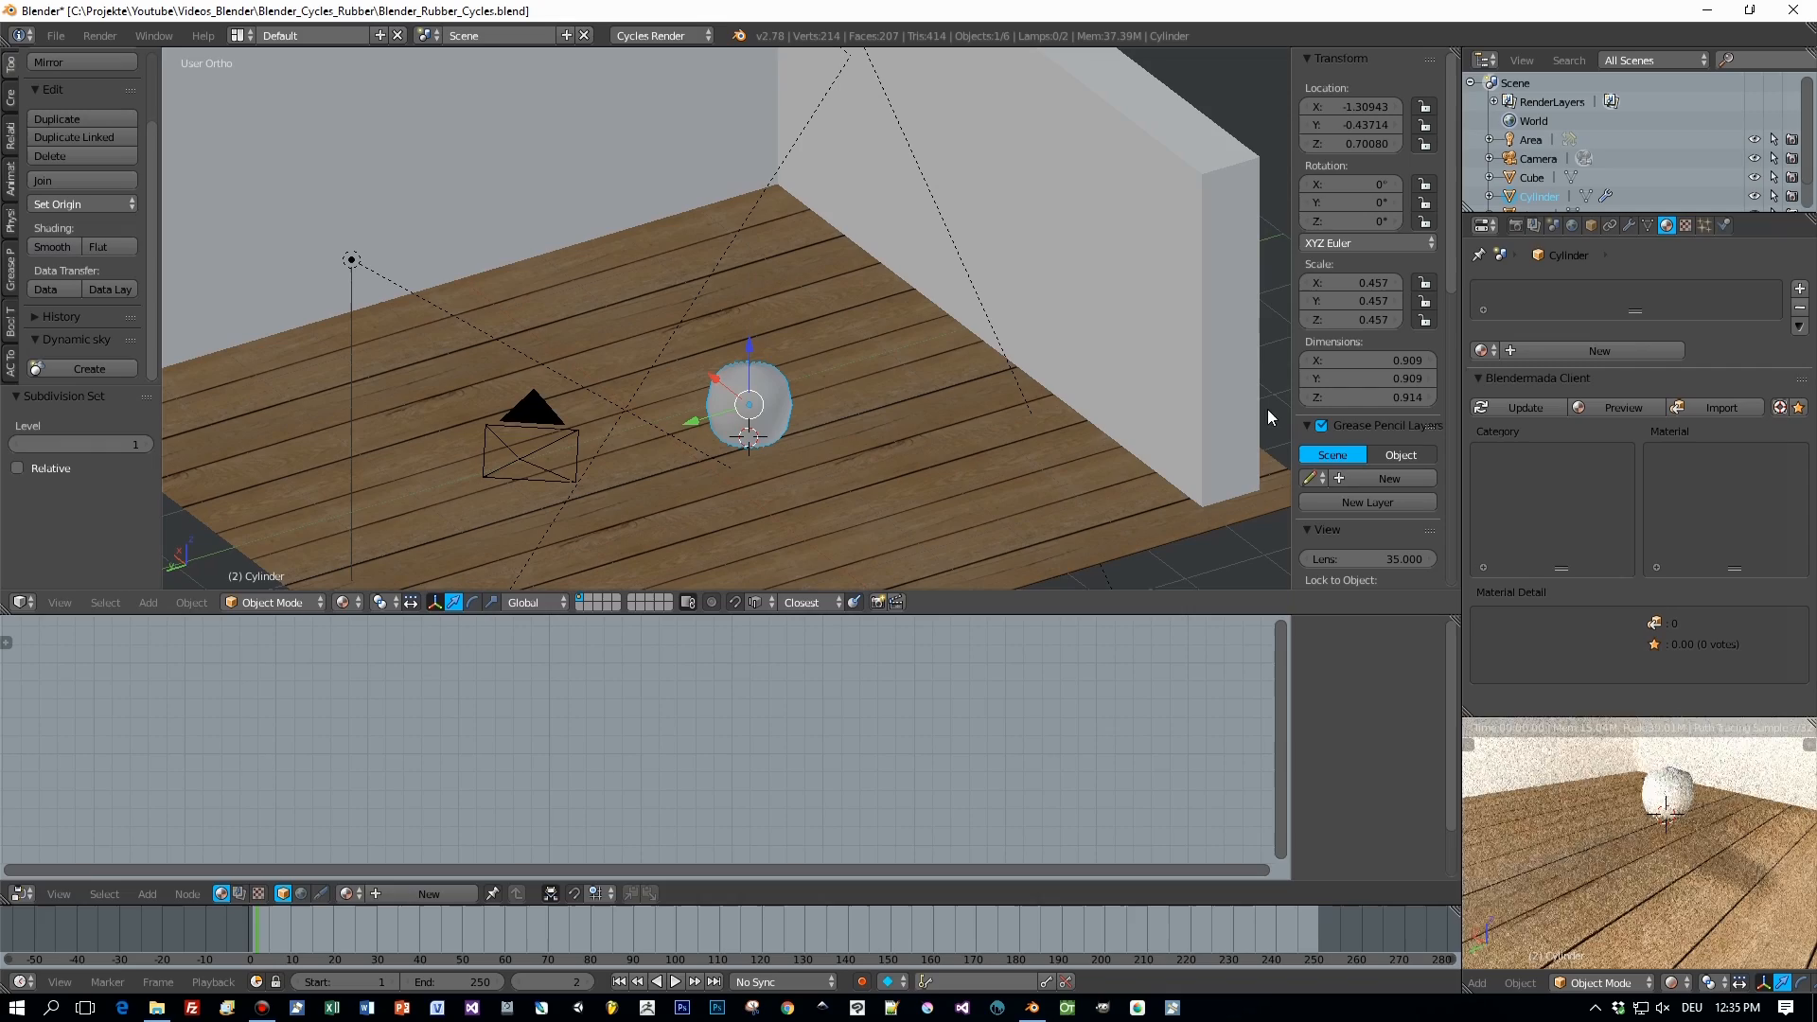
key("Tab")
left_click(819, 431)
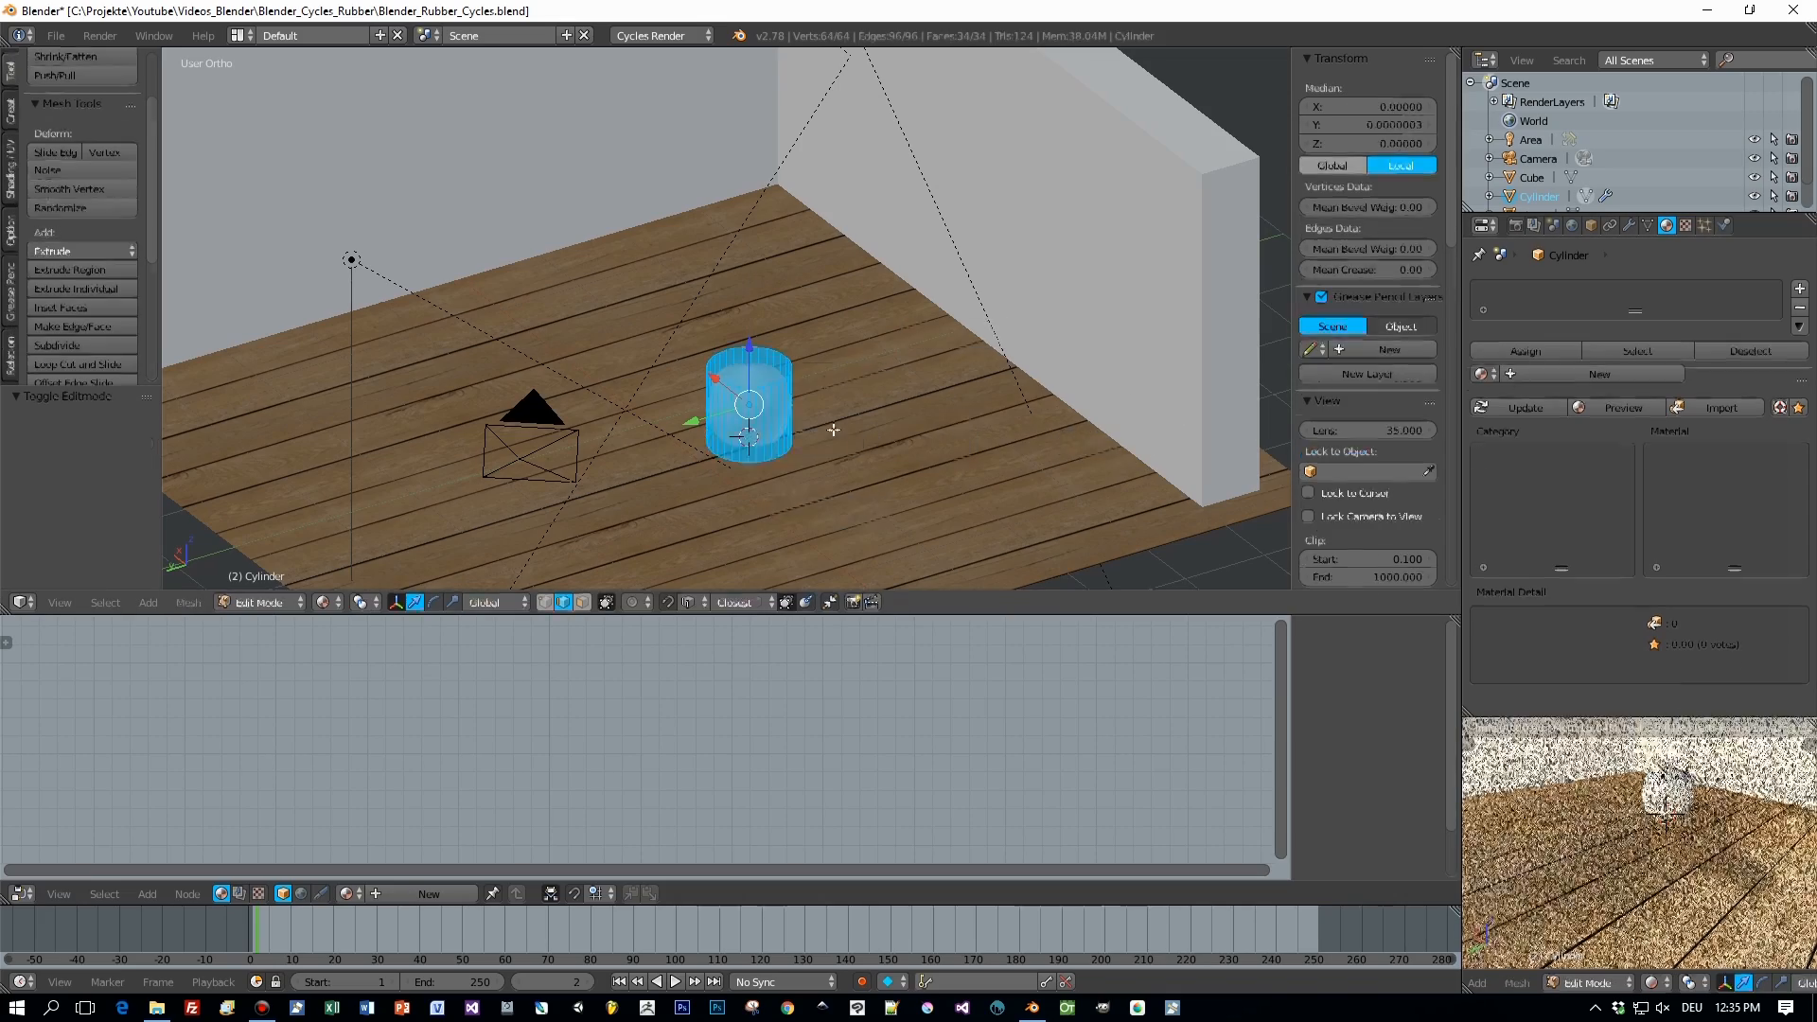
scroll(831, 430, "up", 2)
right_click(810, 407, "alt")
key("ctrl+b")
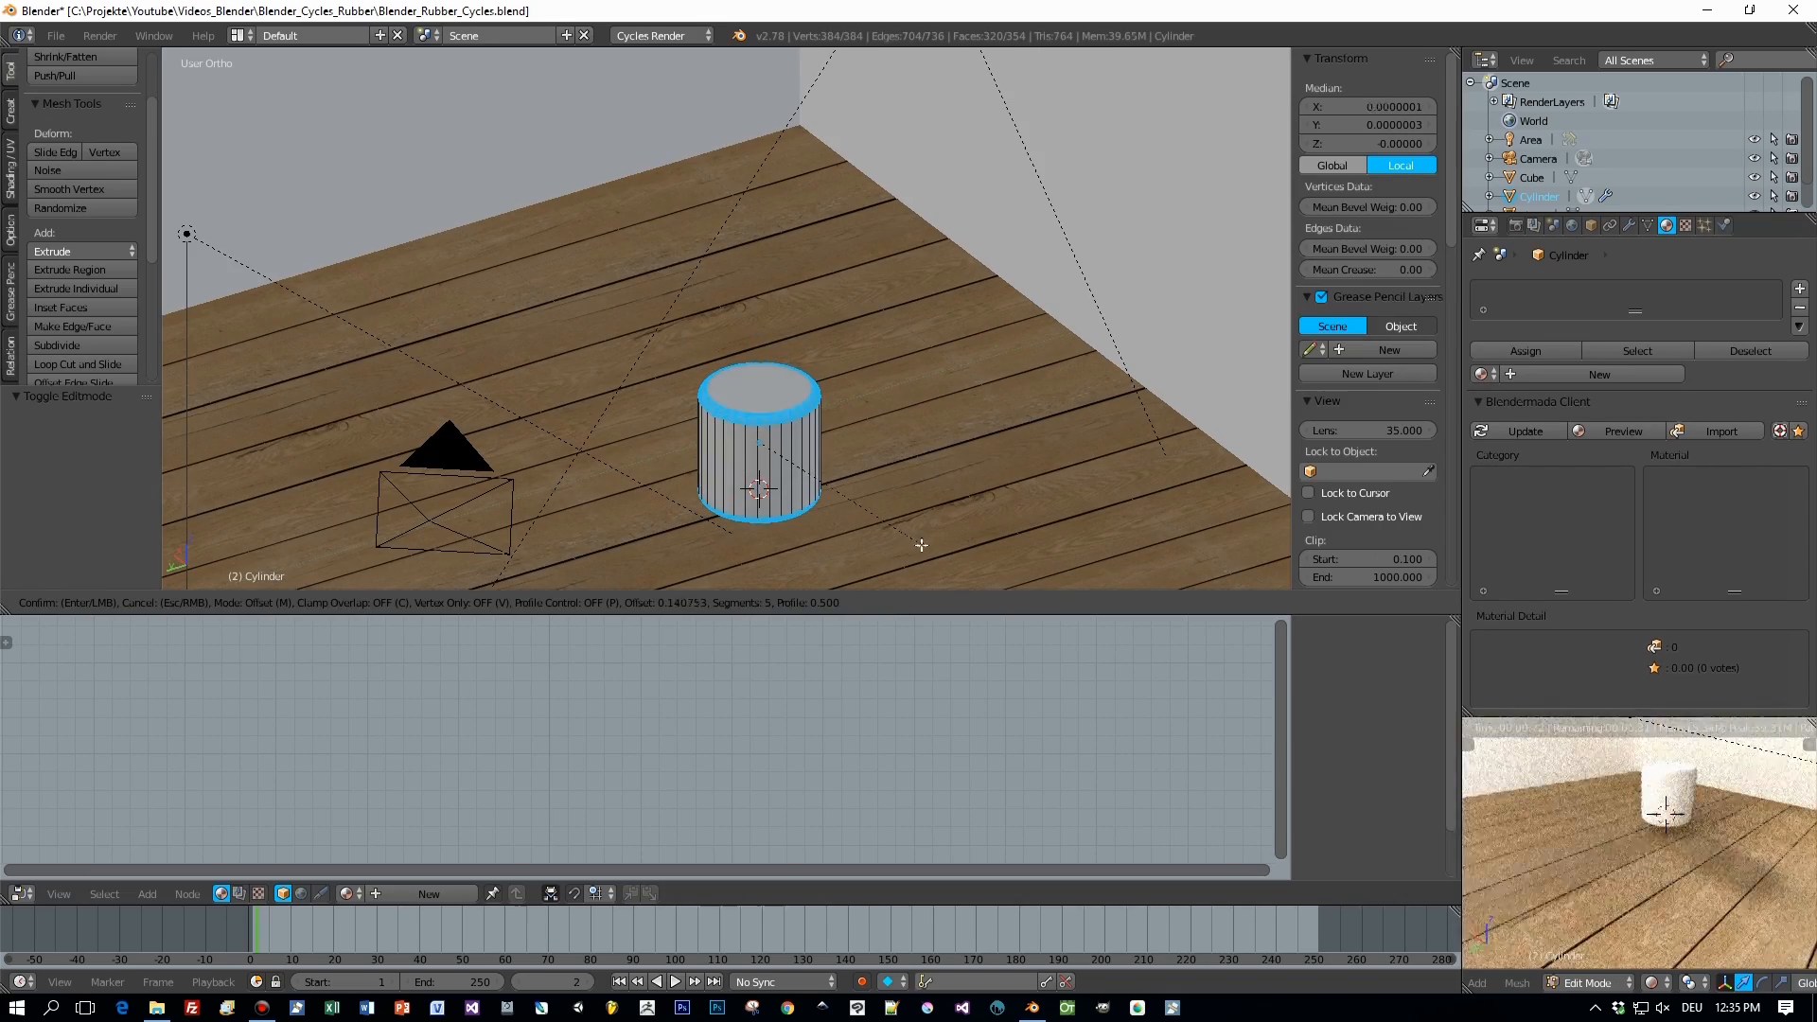
left_click(914, 541)
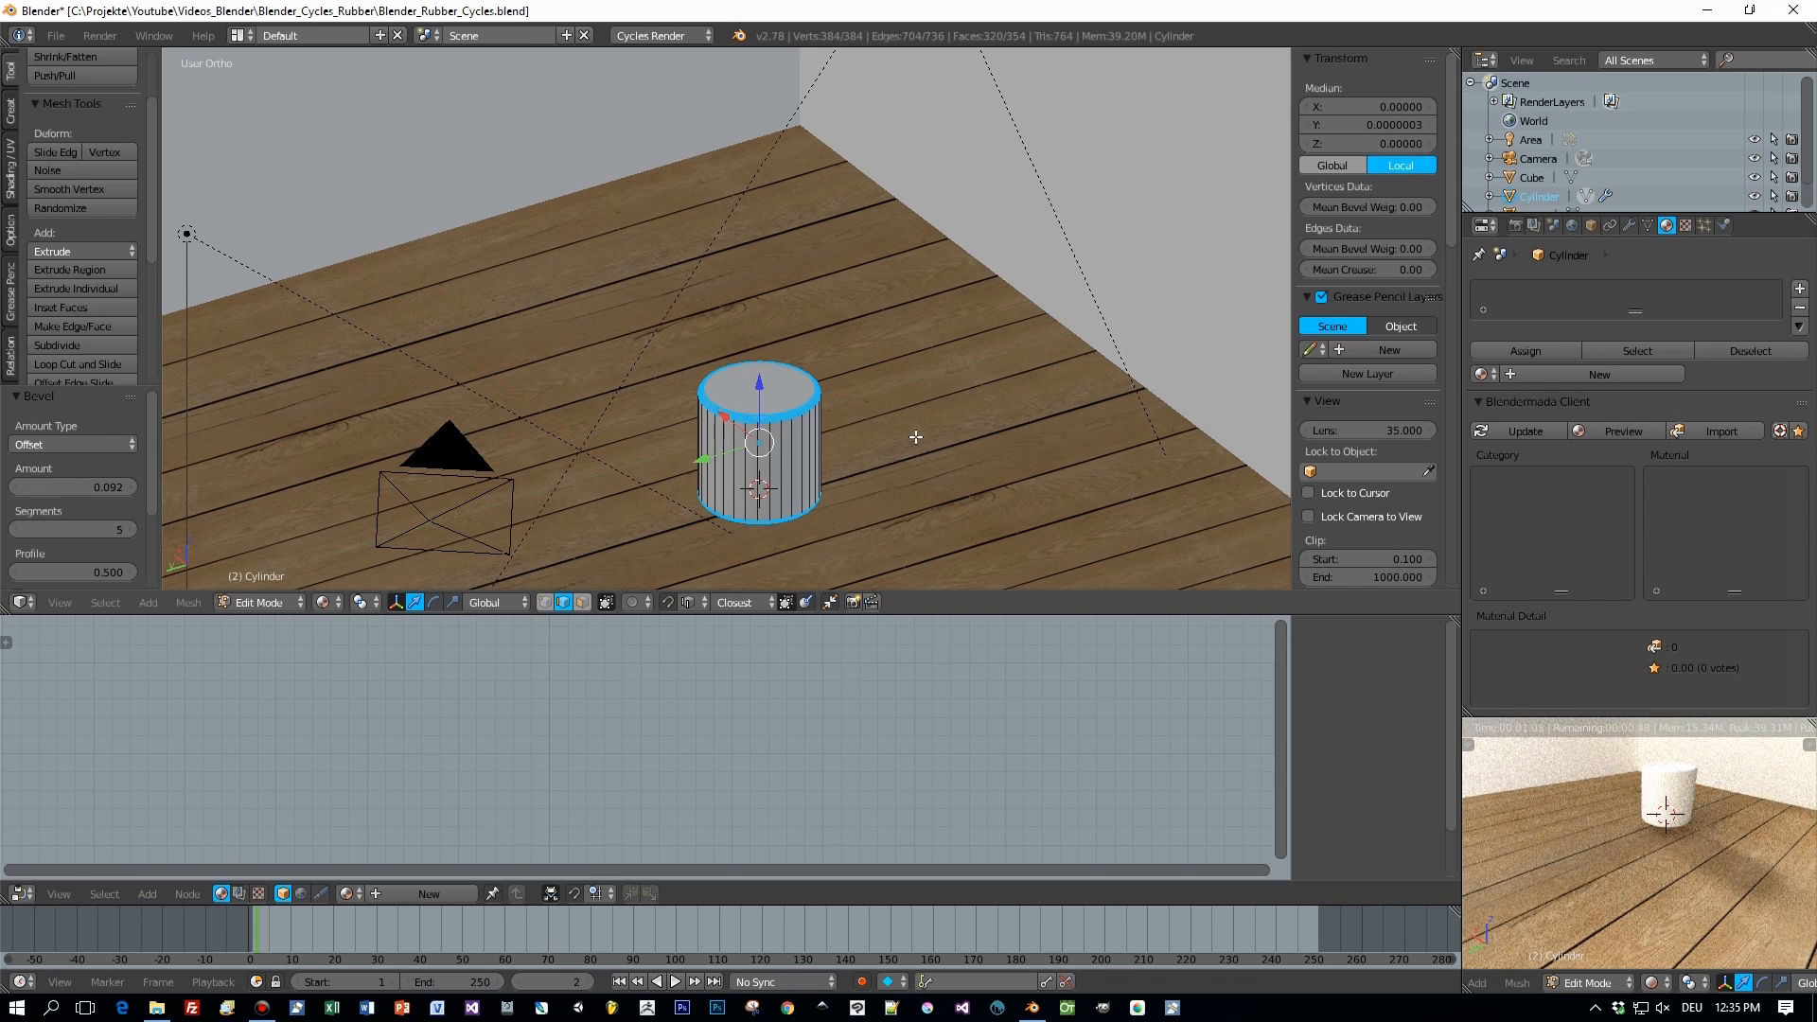
key("Tab")
left_click(788, 445)
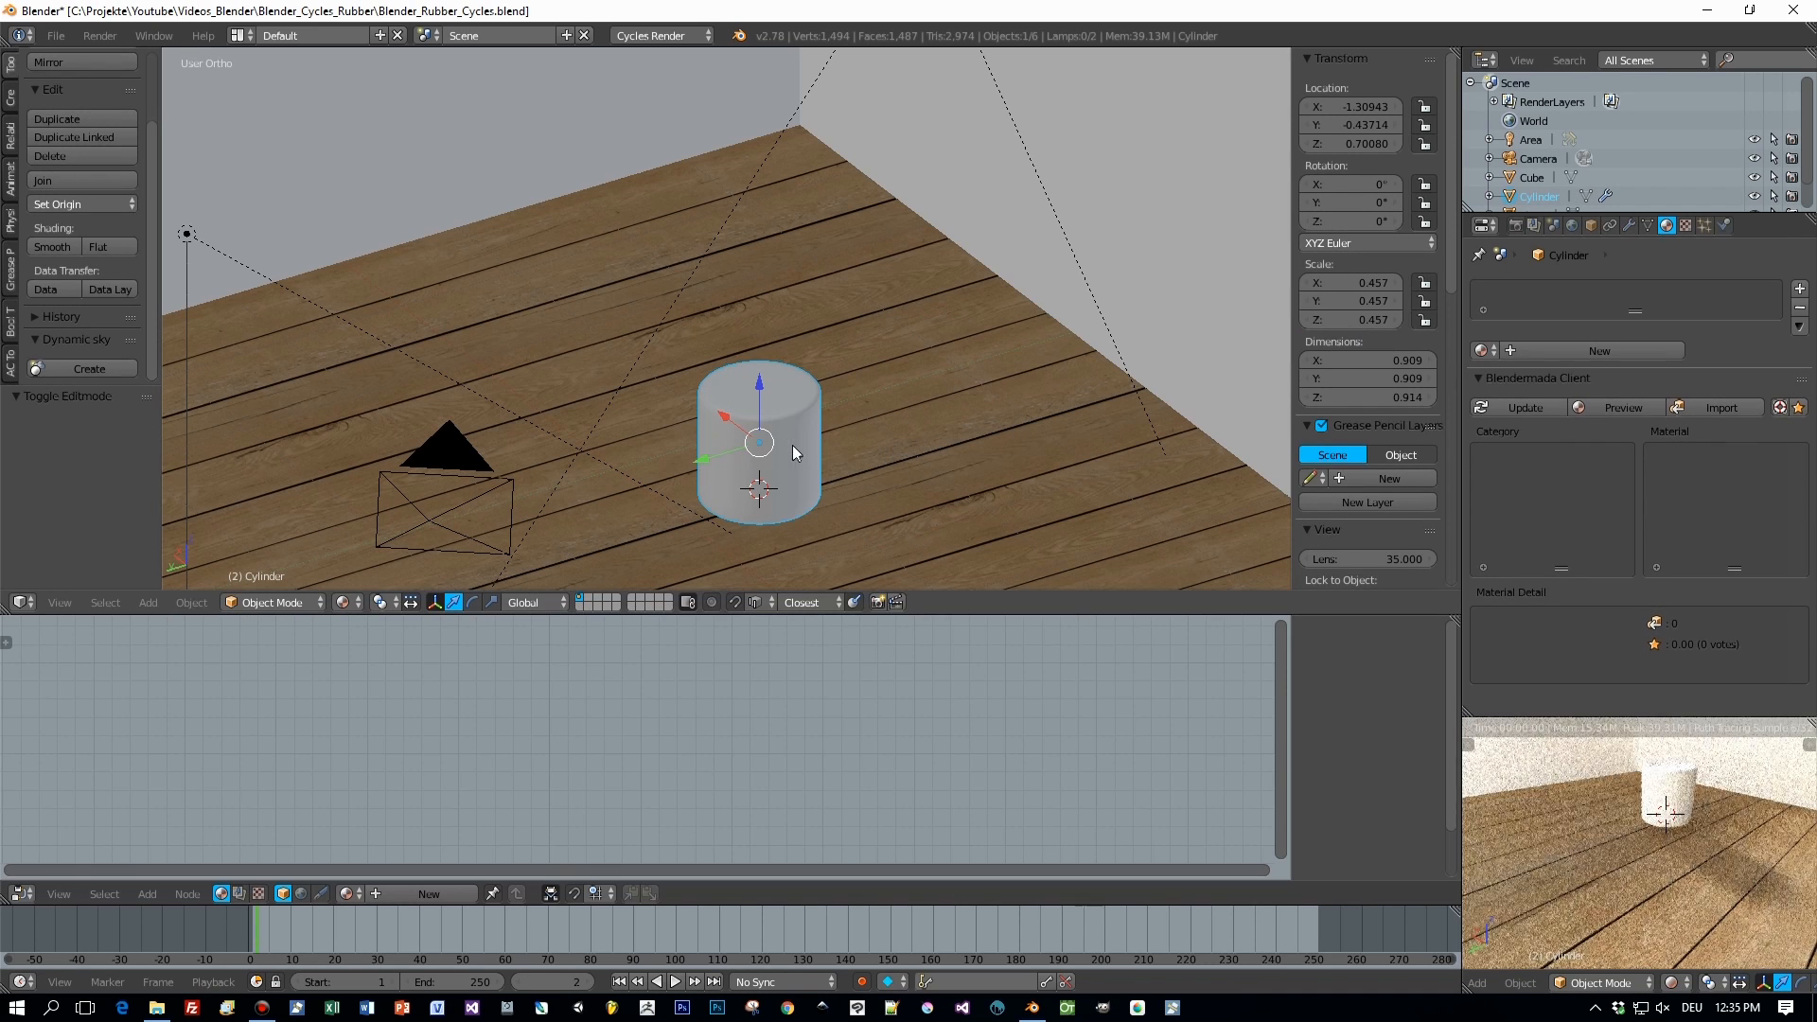
Assign the existing matRubber material to the cylinder and change its RGB color to a light neutral grey.
left_click(1491, 351)
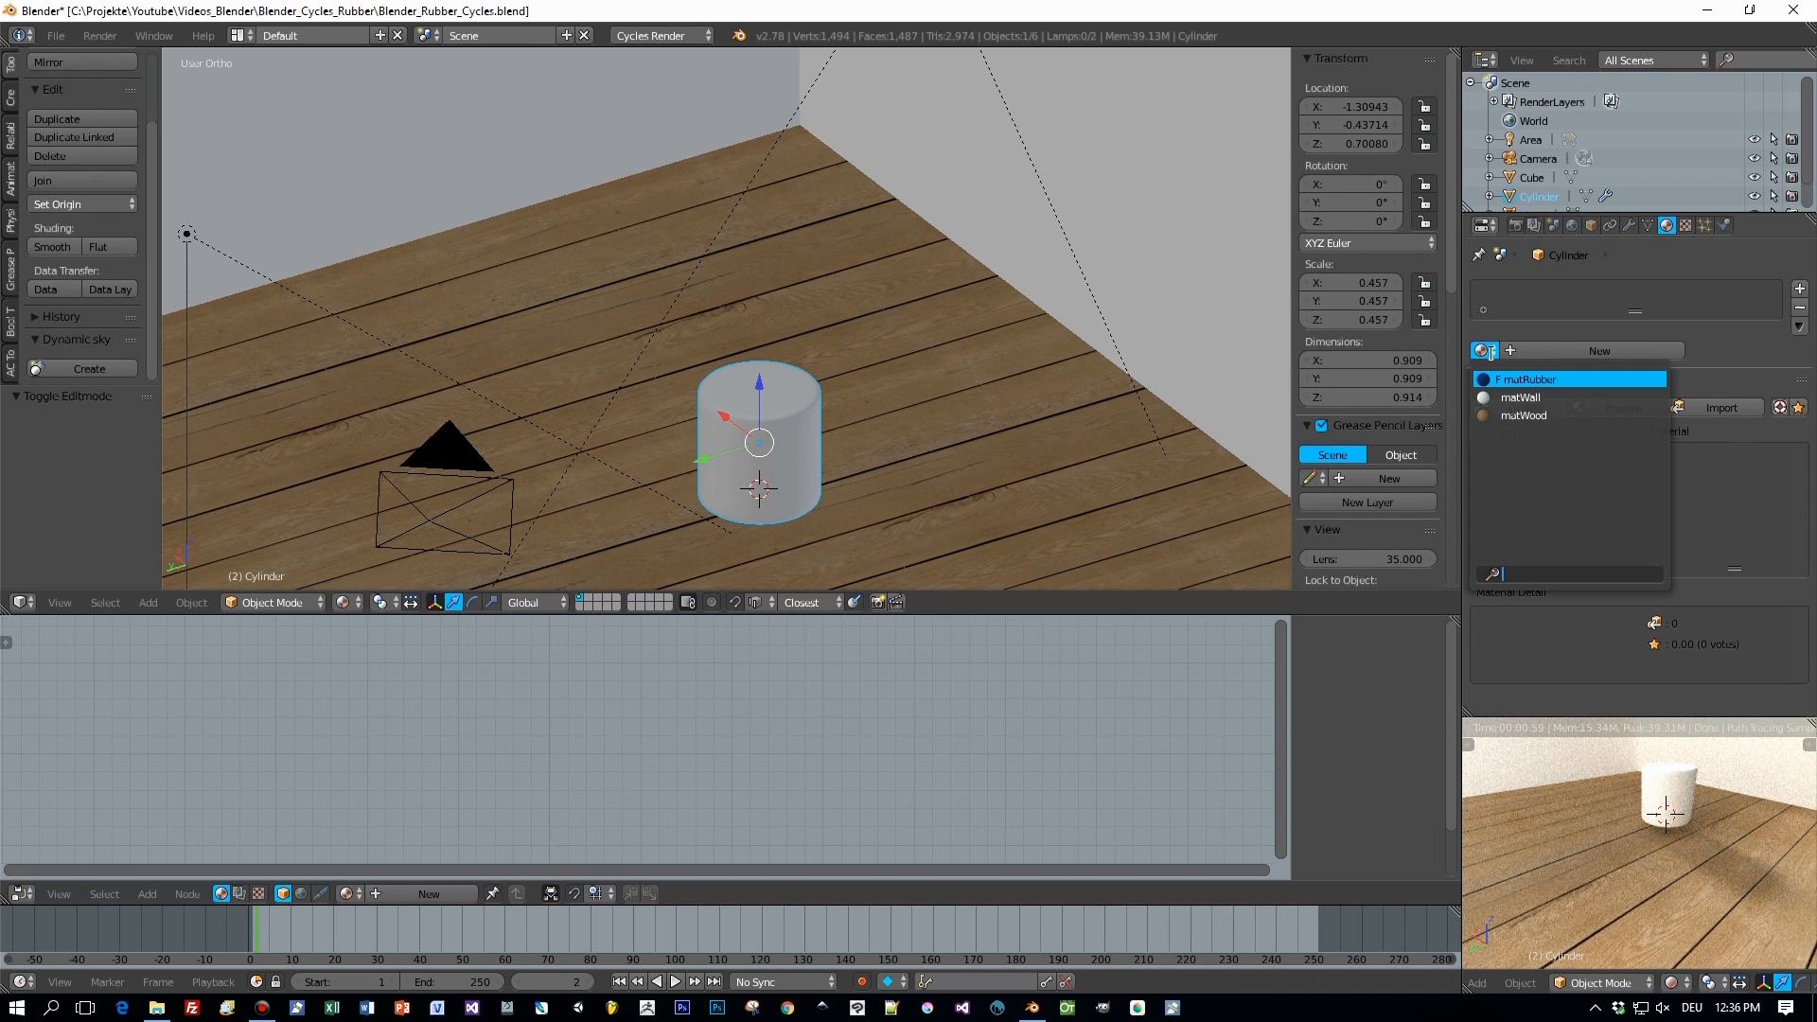
left_click(1560, 379)
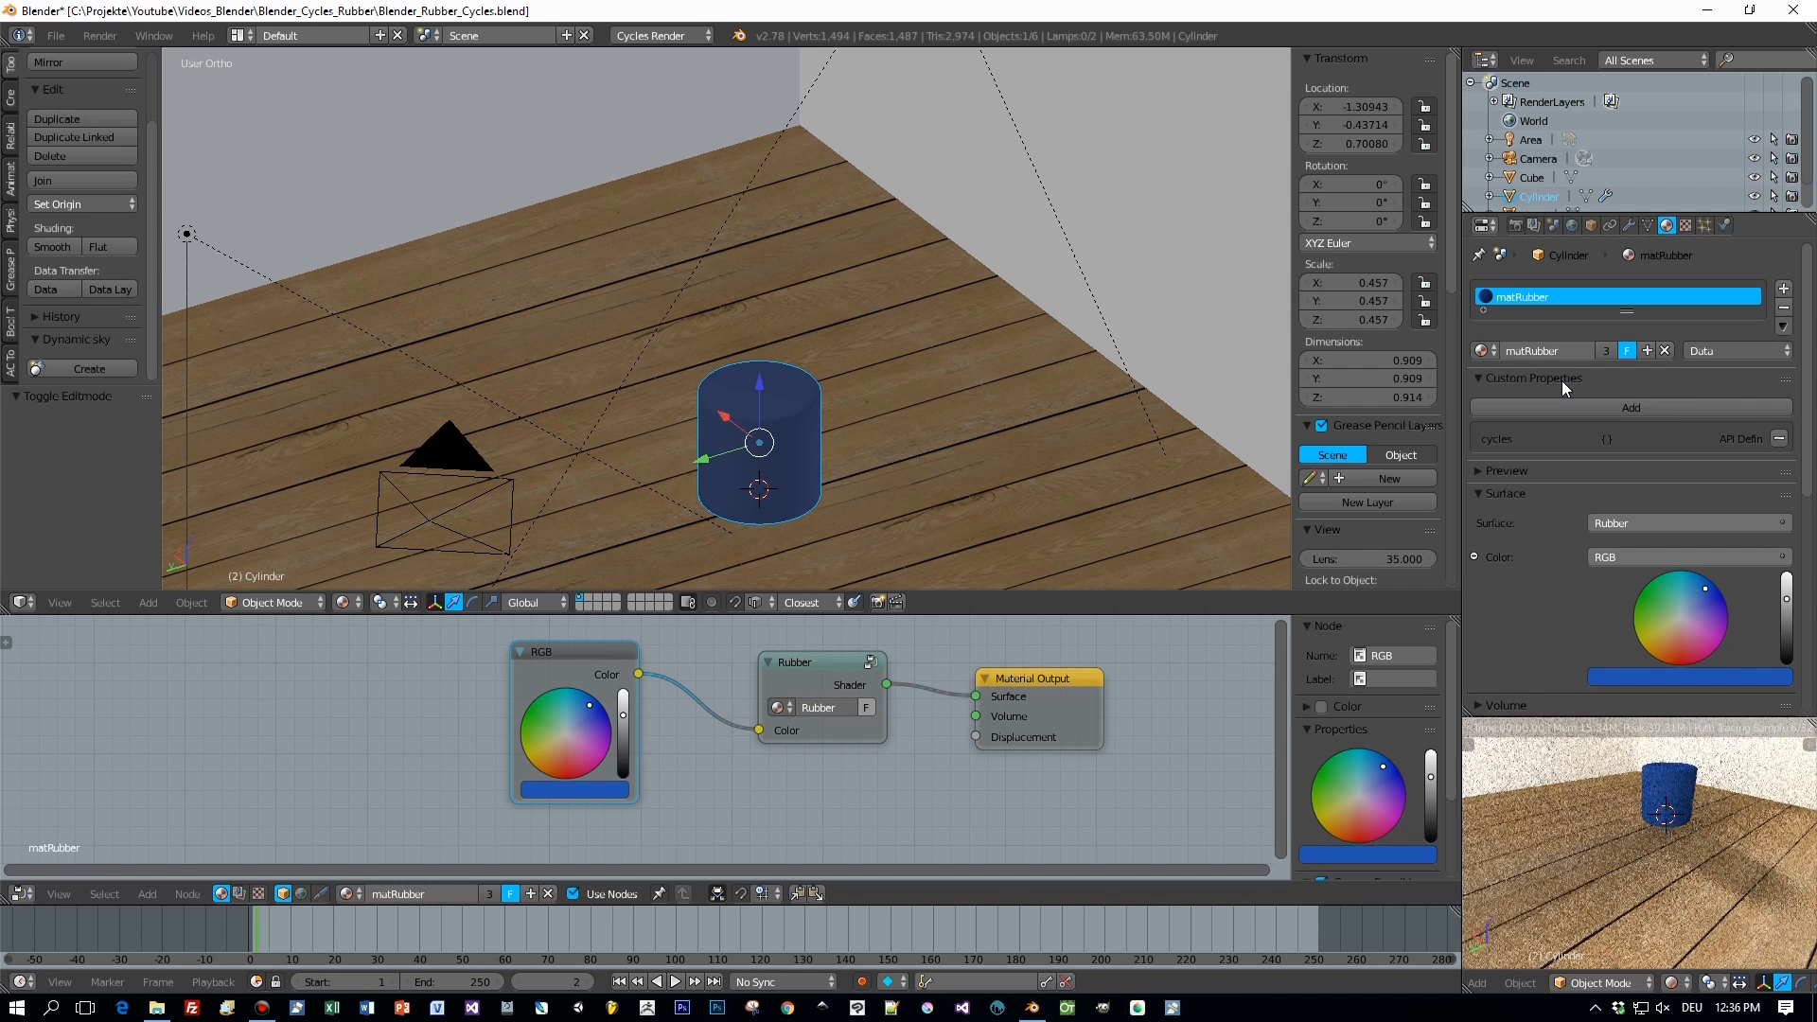
scroll(1673, 816, "up", 2)
scroll(1672, 816, "down", 1)
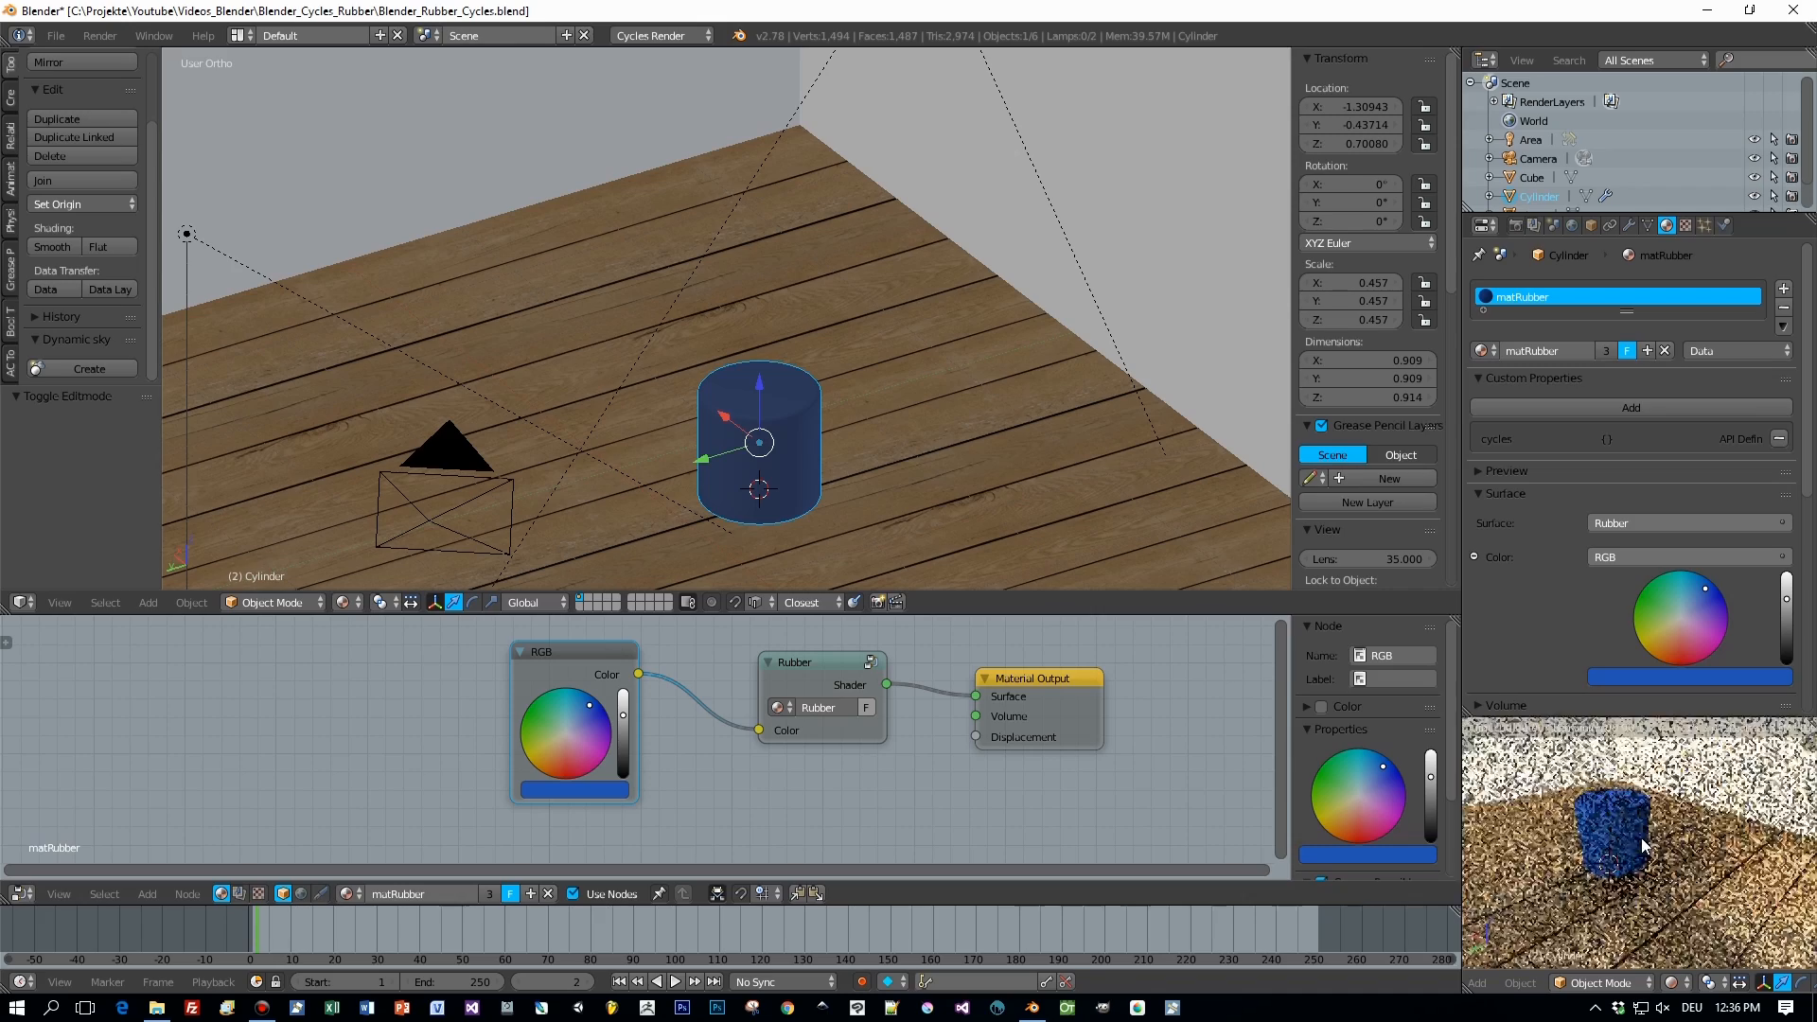
scroll(1672, 823, "up", 3)
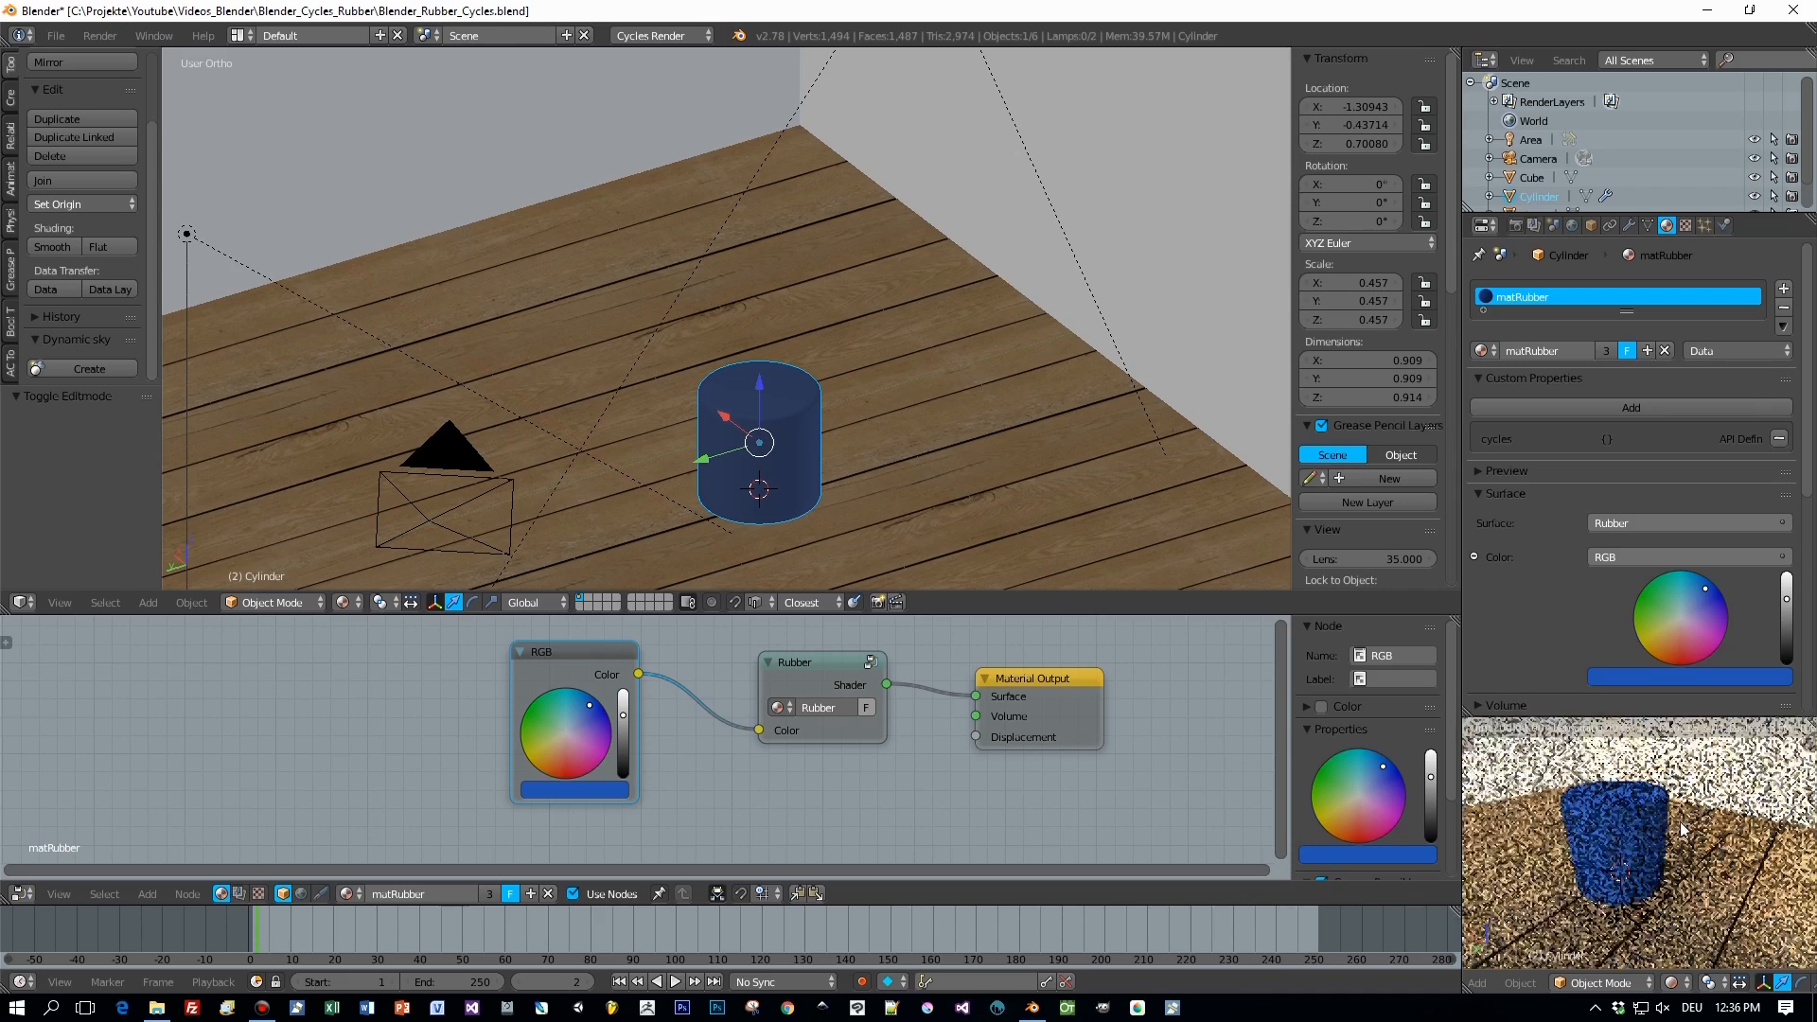
middle_click_drag(1670, 832, 1692, 747)
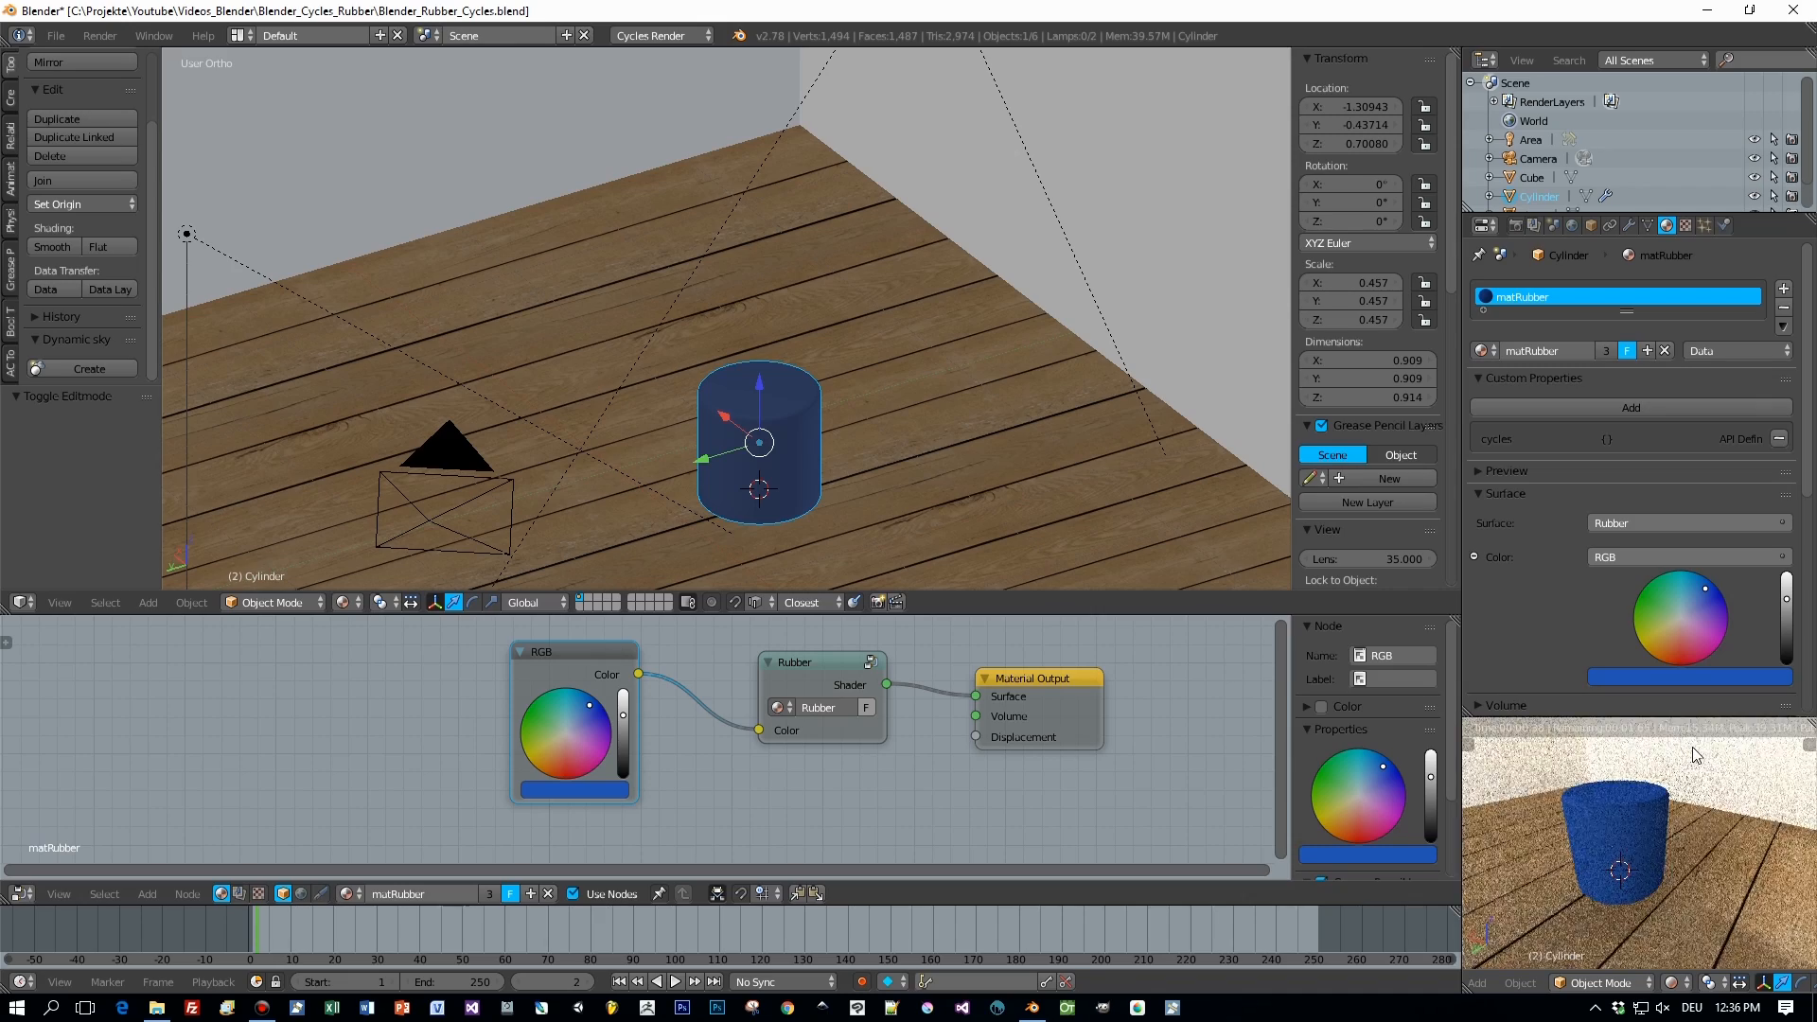
left_click(1683, 653)
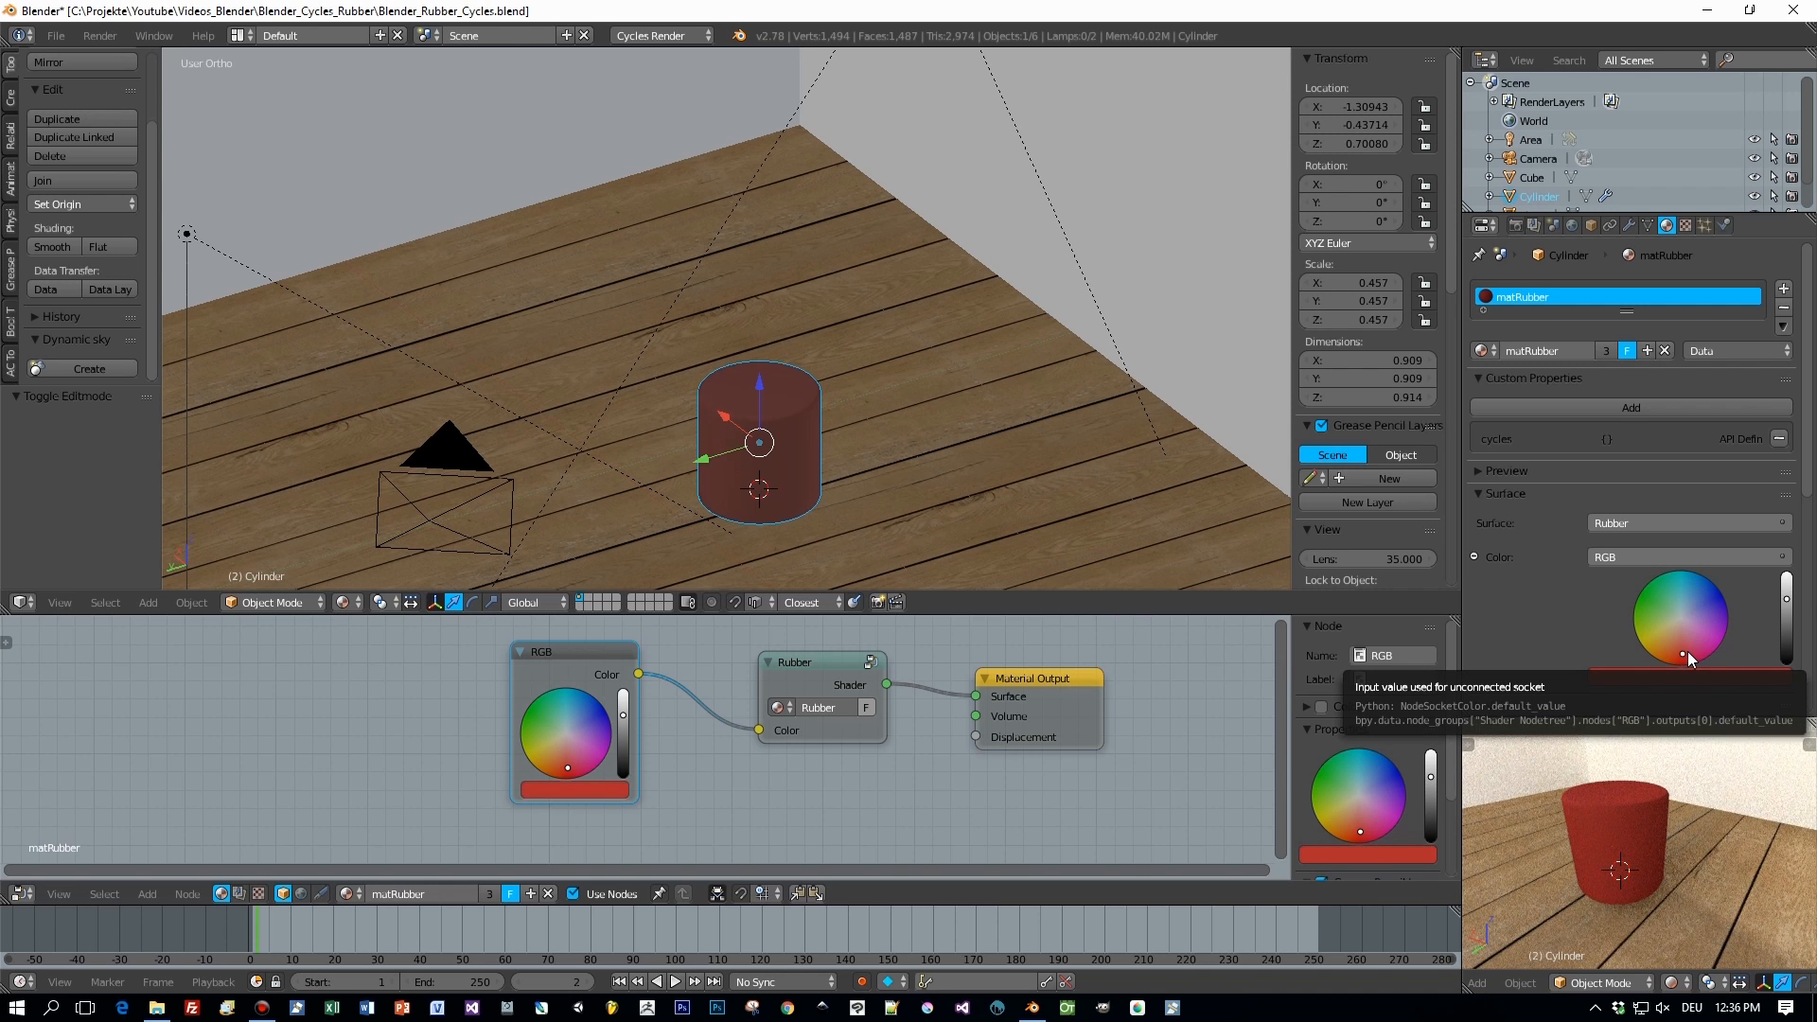
left_click(1681, 621)
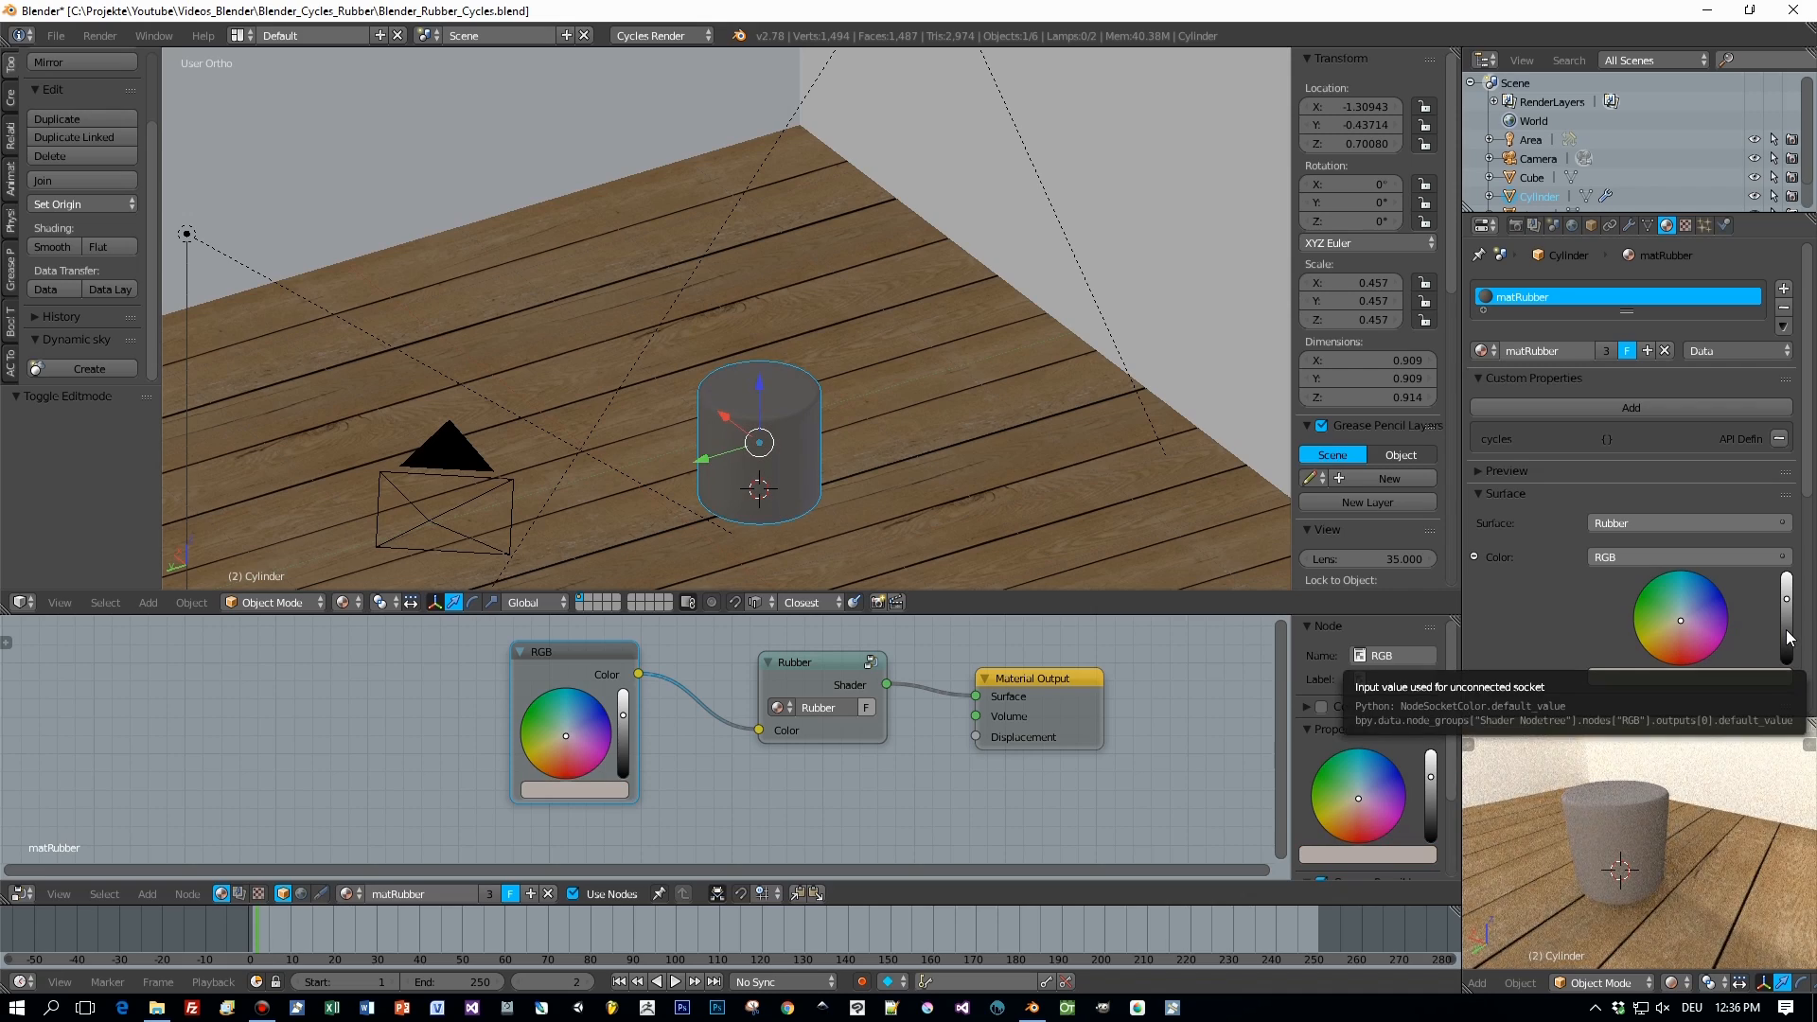
Duplicate the cylinder beside the original and make the copy slimmer, scaled to about 0.317 in X and Y and 0.483 in Z.
key("shift+d")
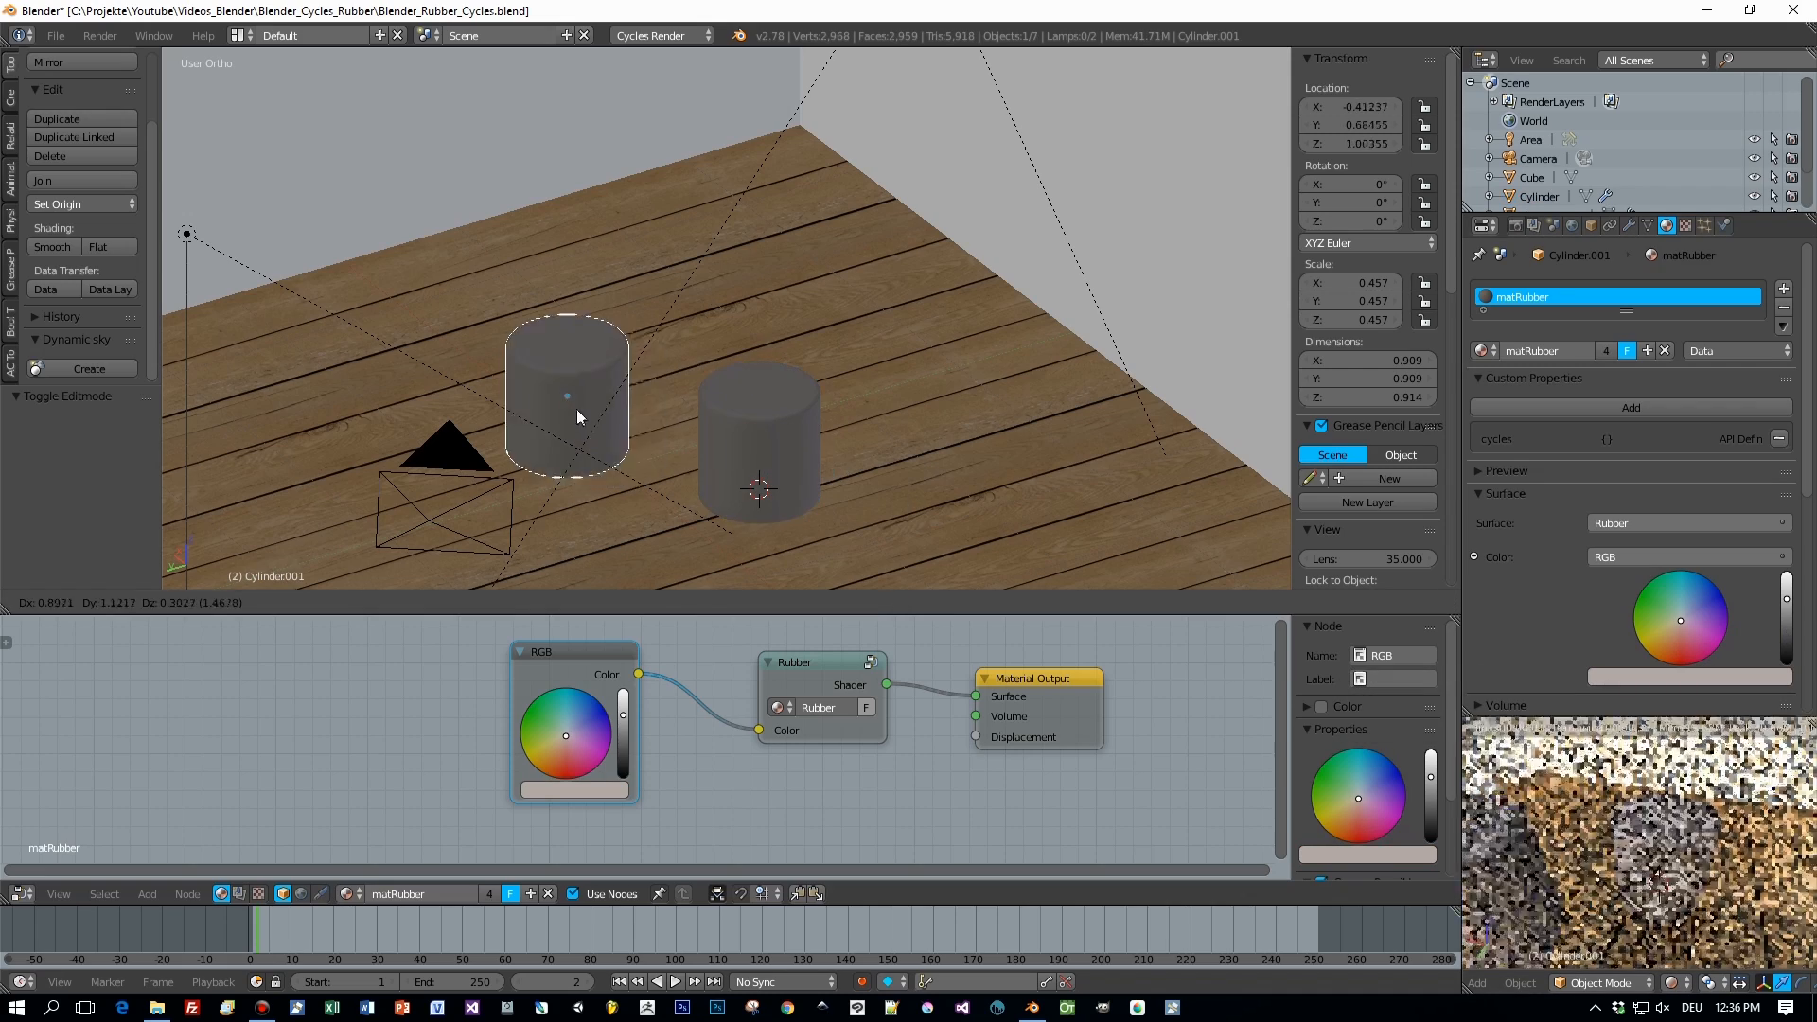
left_click(607, 447)
key("s")
key("s")
key("z")
left_click(733, 464)
Duplicate the slim cylinder to the opposite side of the large one and rotate the copy to lie on its side.
key("shift+d")
left_click(1068, 465)
key("r")
key("x")
key("9")
key("0")
key("Return")
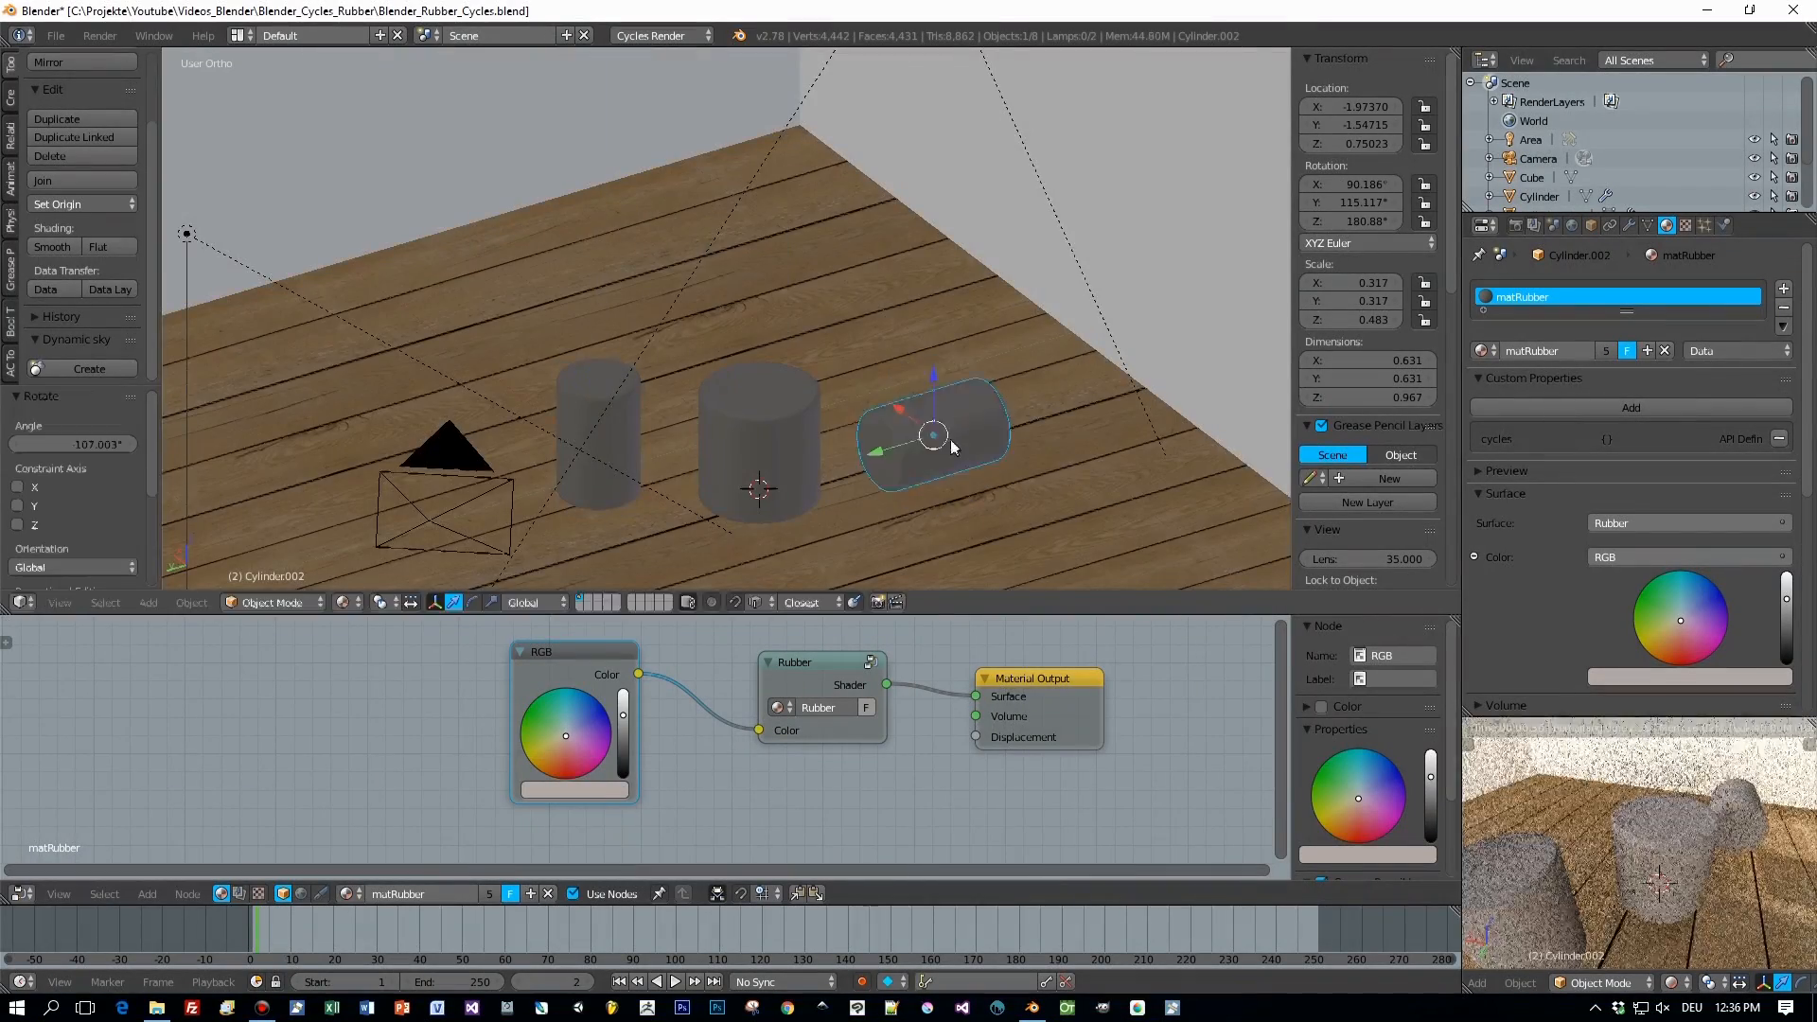
Lower all three cylinders onto the wooden floor and shift the large one along Y toward the slim upright one.
key("ctrl+KP_3")
left_click_drag(881, 308, 880, 366)
right_click(718, 376)
left_click_drag(714, 312, 714, 346)
right_click(566, 364)
left_click_drag(562, 310, 562, 344)
middle_click_drag(762, 431, 810, 515)
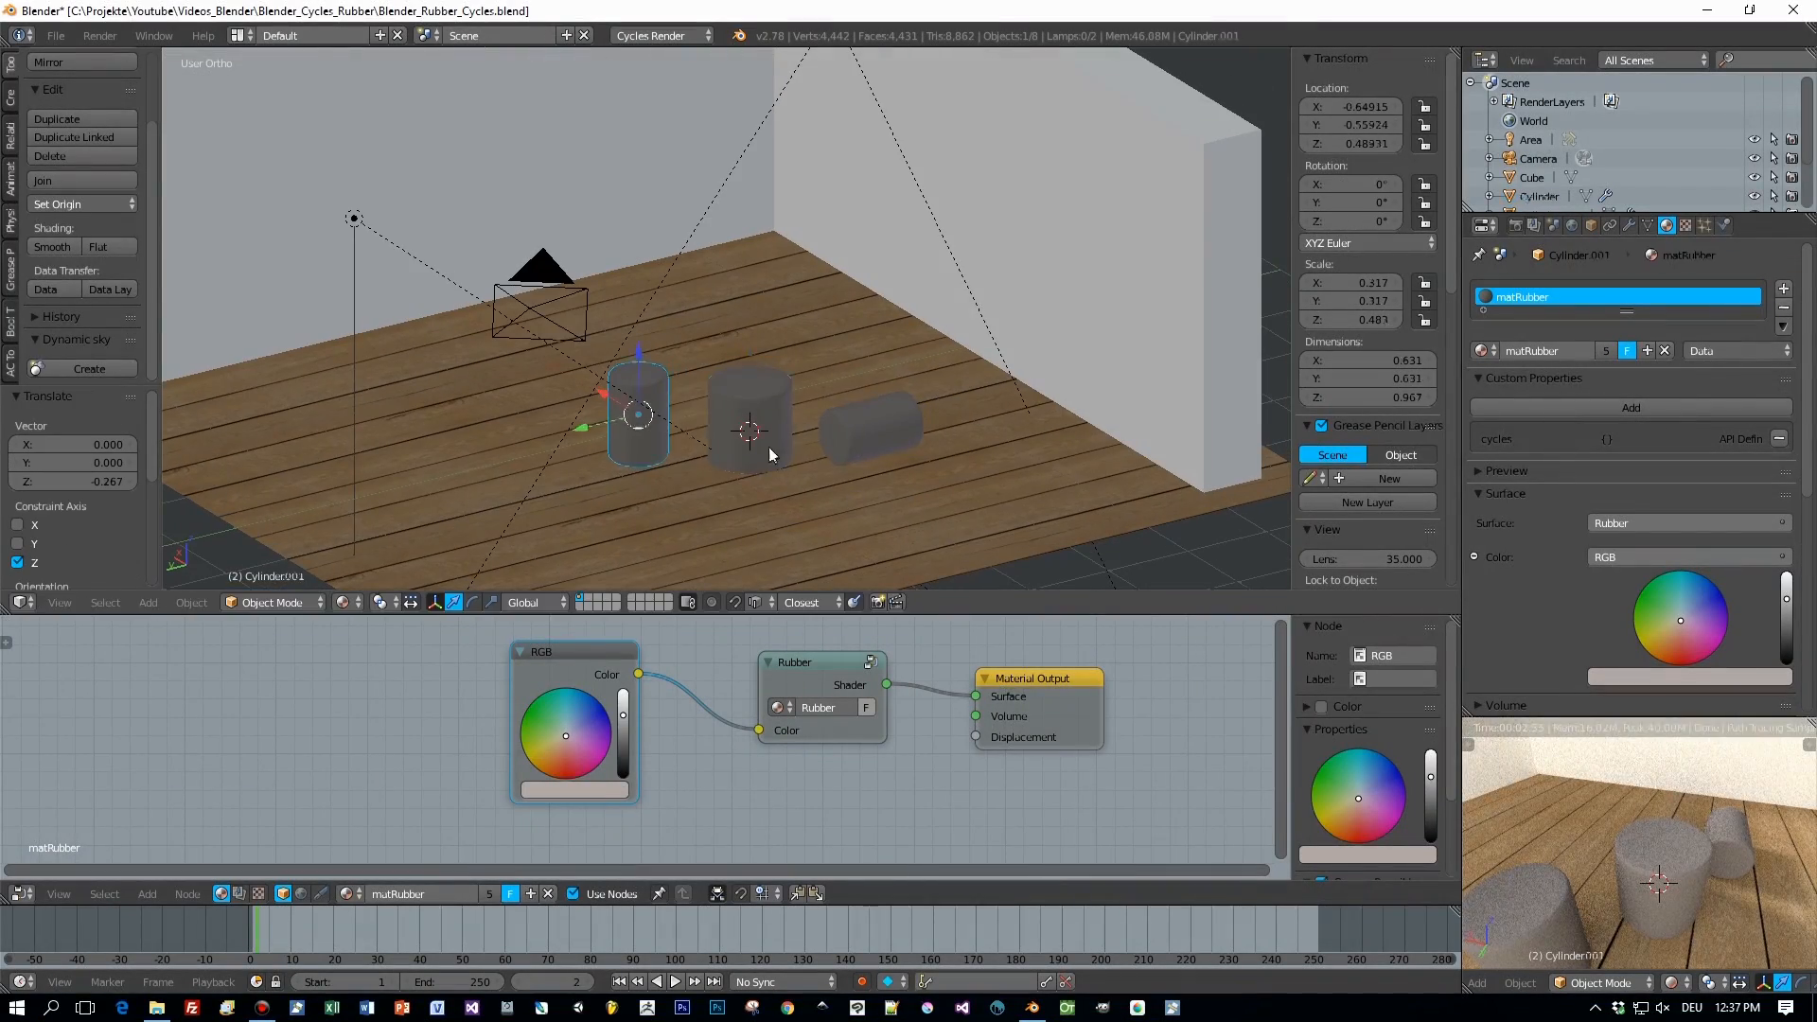
right_click(763, 441)
left_click_drag(698, 438, 673, 447)
Duplicate the lying cylinder, rotate the copy about Z to about 209°, and place it on the floor behind the large cylinder.
right_click(880, 435)
key("shift+d")
left_click(781, 373)
key("r")
key("z")
left_click_drag(701, 282, 701, 338)
middle_click_drag(705, 342, 682, 426)
left_click_drag(690, 426, 706, 454)
middle_click_drag(676, 270, 733, 251)
middle_click_drag(1535, 843, 1599, 833)
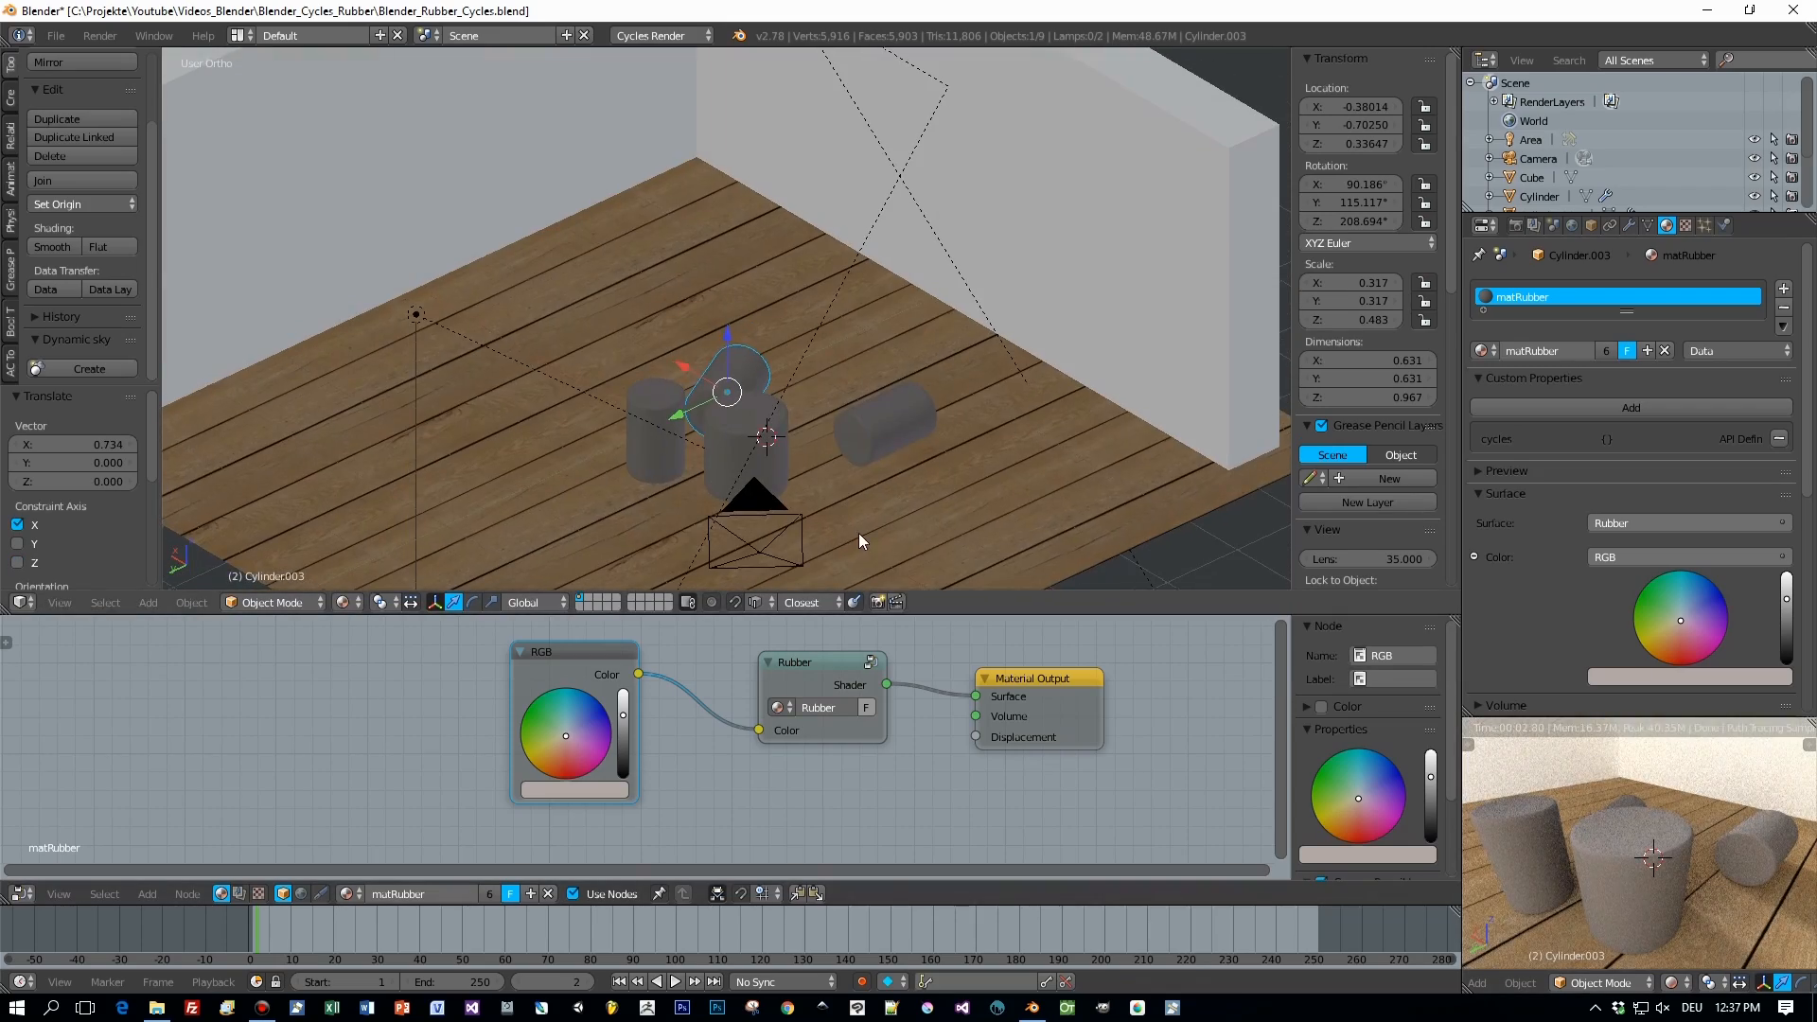